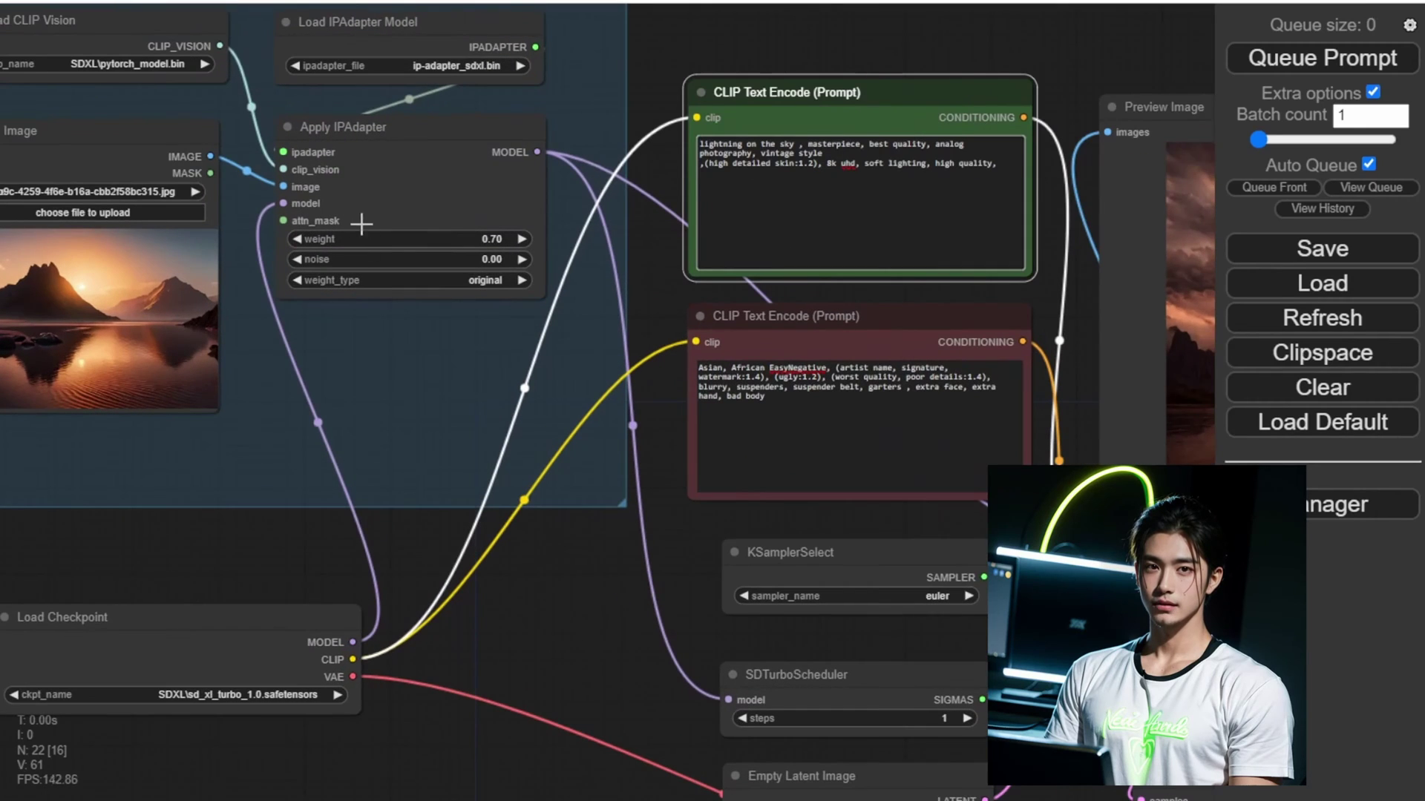
Type a tropical location phrase after 'lightning on the sky' in the positive prompt
left_click_drag(695, 33, 1134, 90)
scroll(1038, 146, "up", 4)
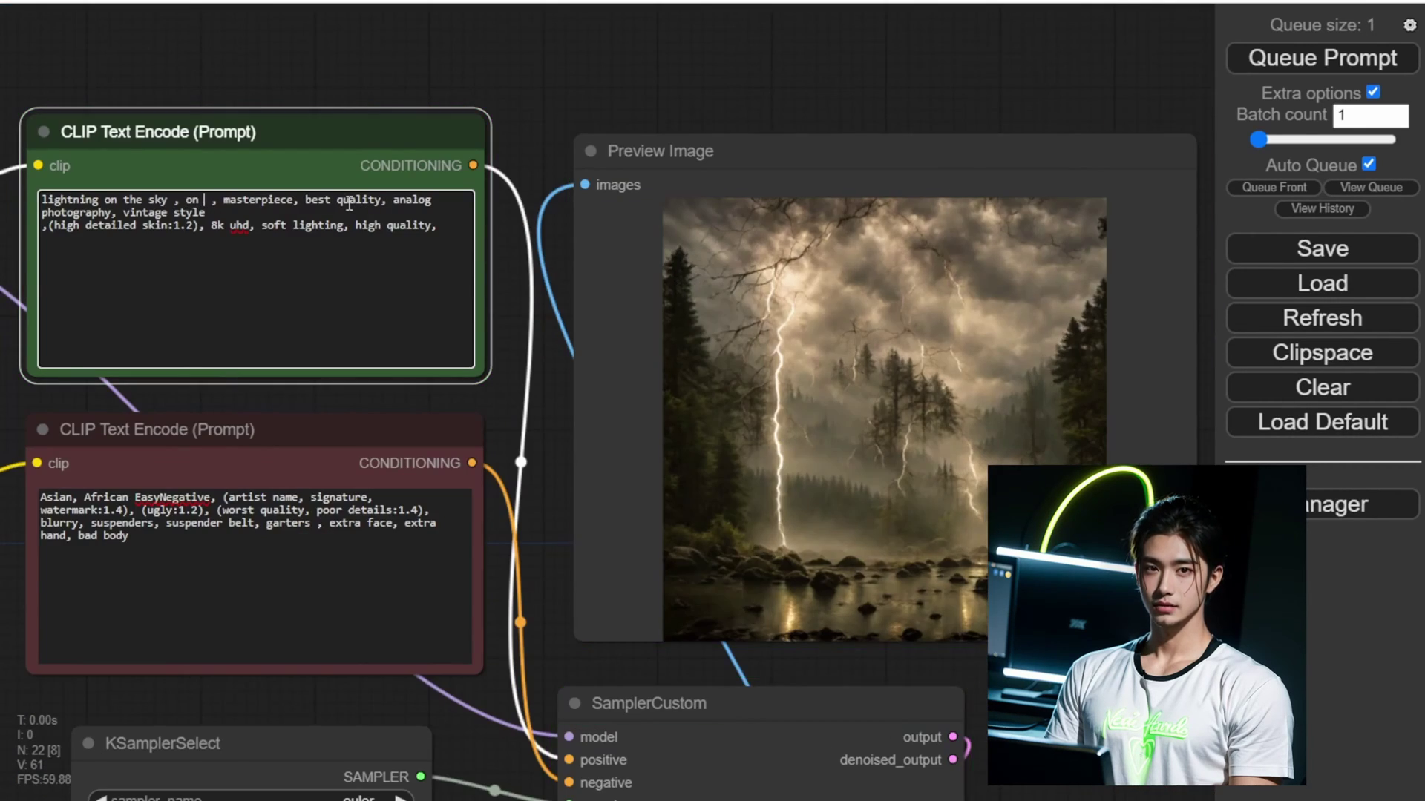
type("tropica")
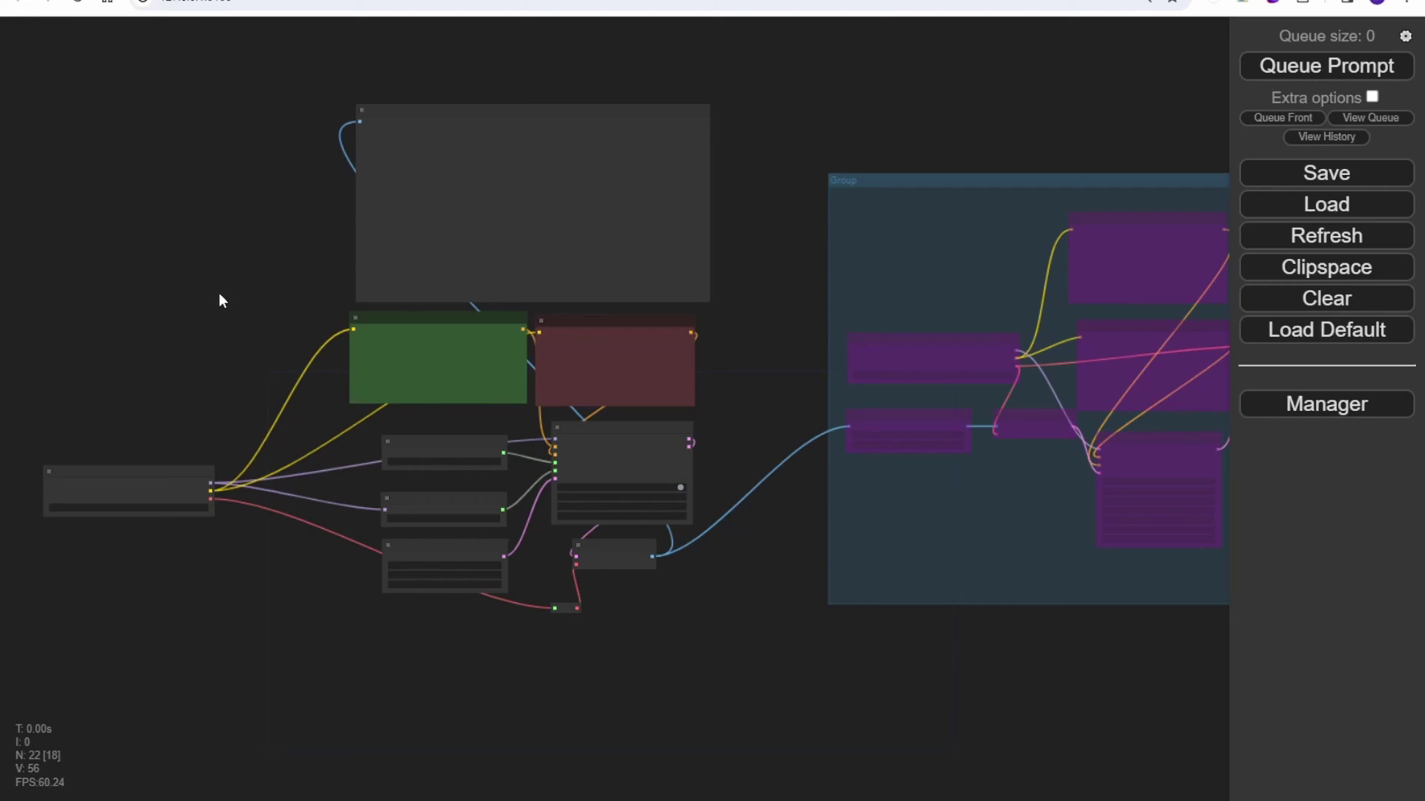
Queue the workflow once to generate the lightning-outside-the-window image
scroll(220, 296, "up", 4)
left_click_drag(220, 300, 331, 297)
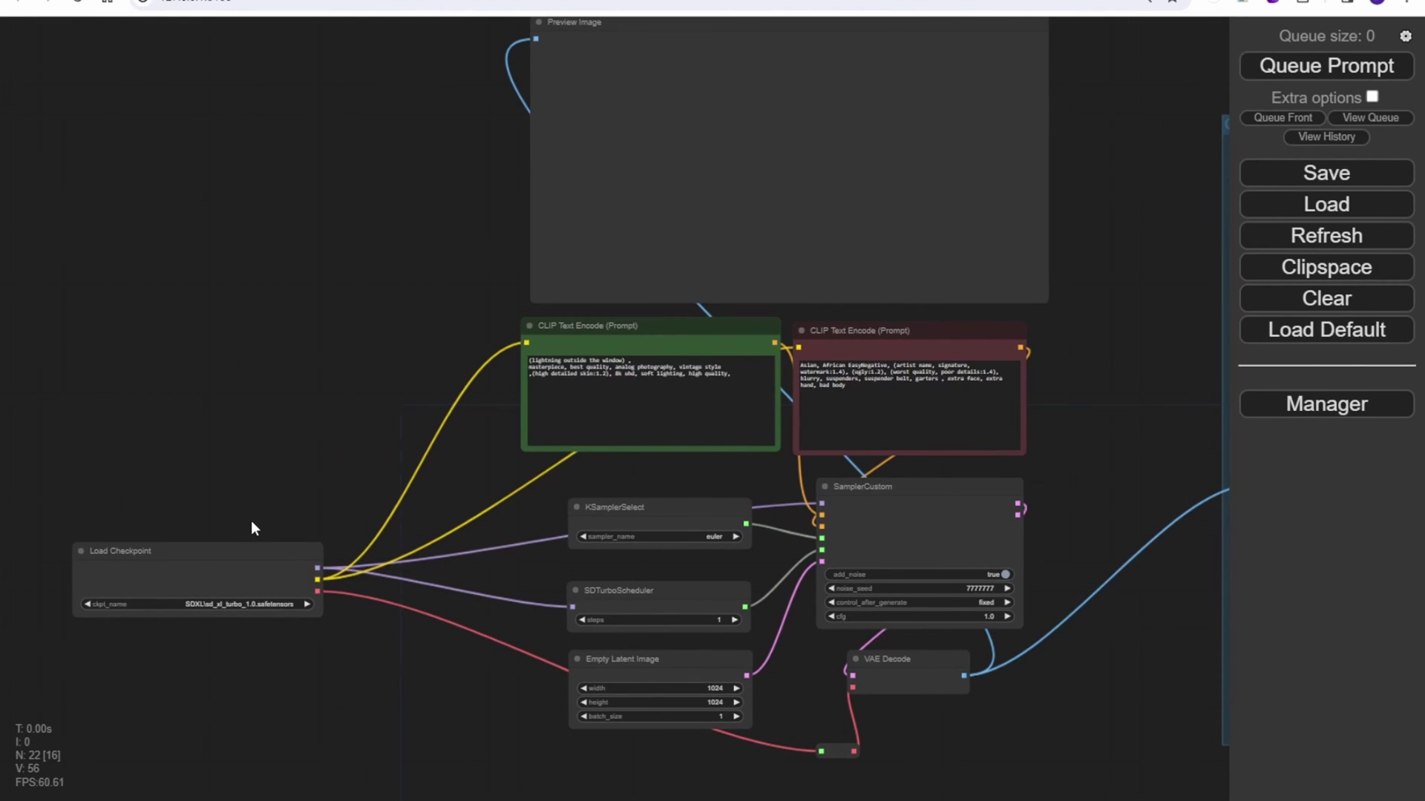
scroll(252, 519, "up", 3)
left_click_drag(252, 520, 388, 181)
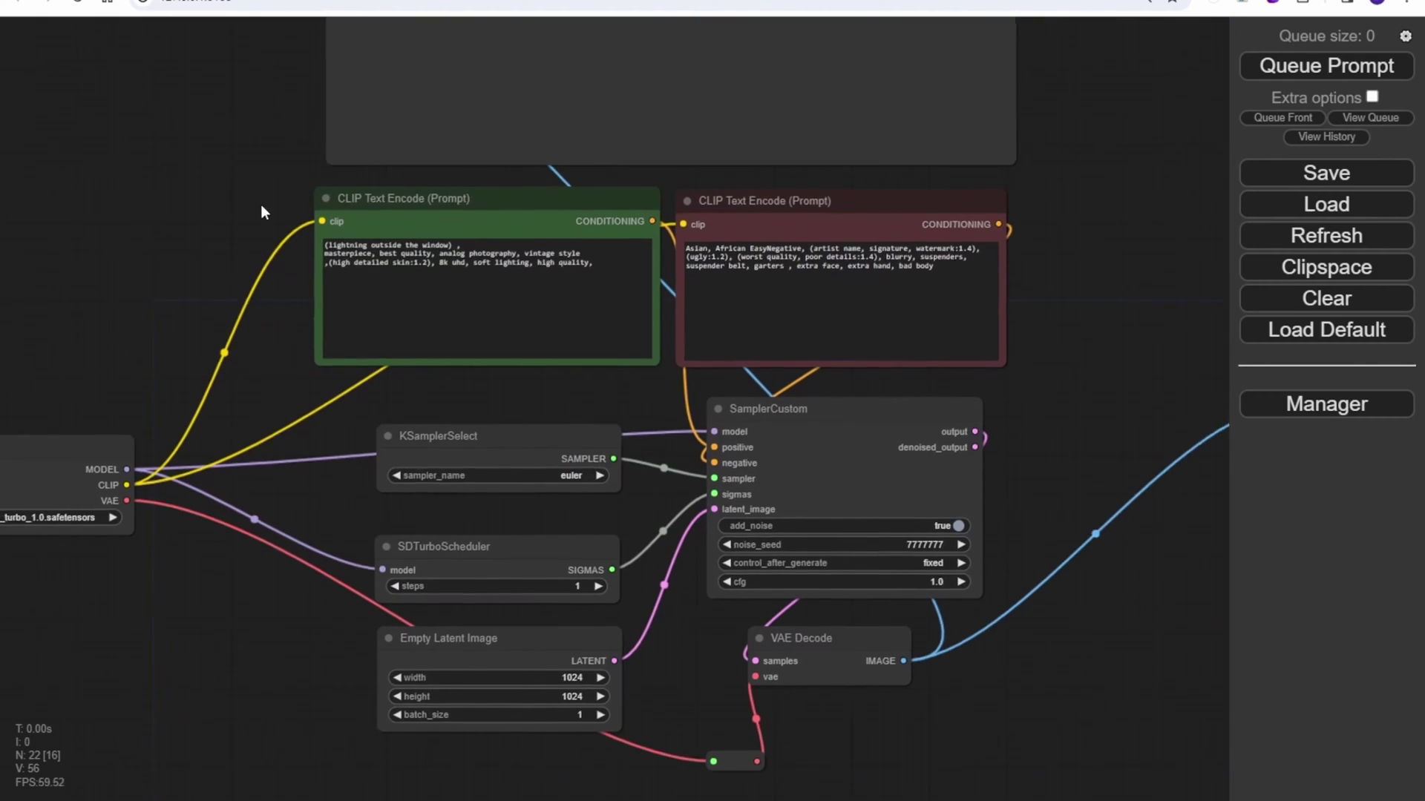
left_click_drag(260, 206, 293, 217)
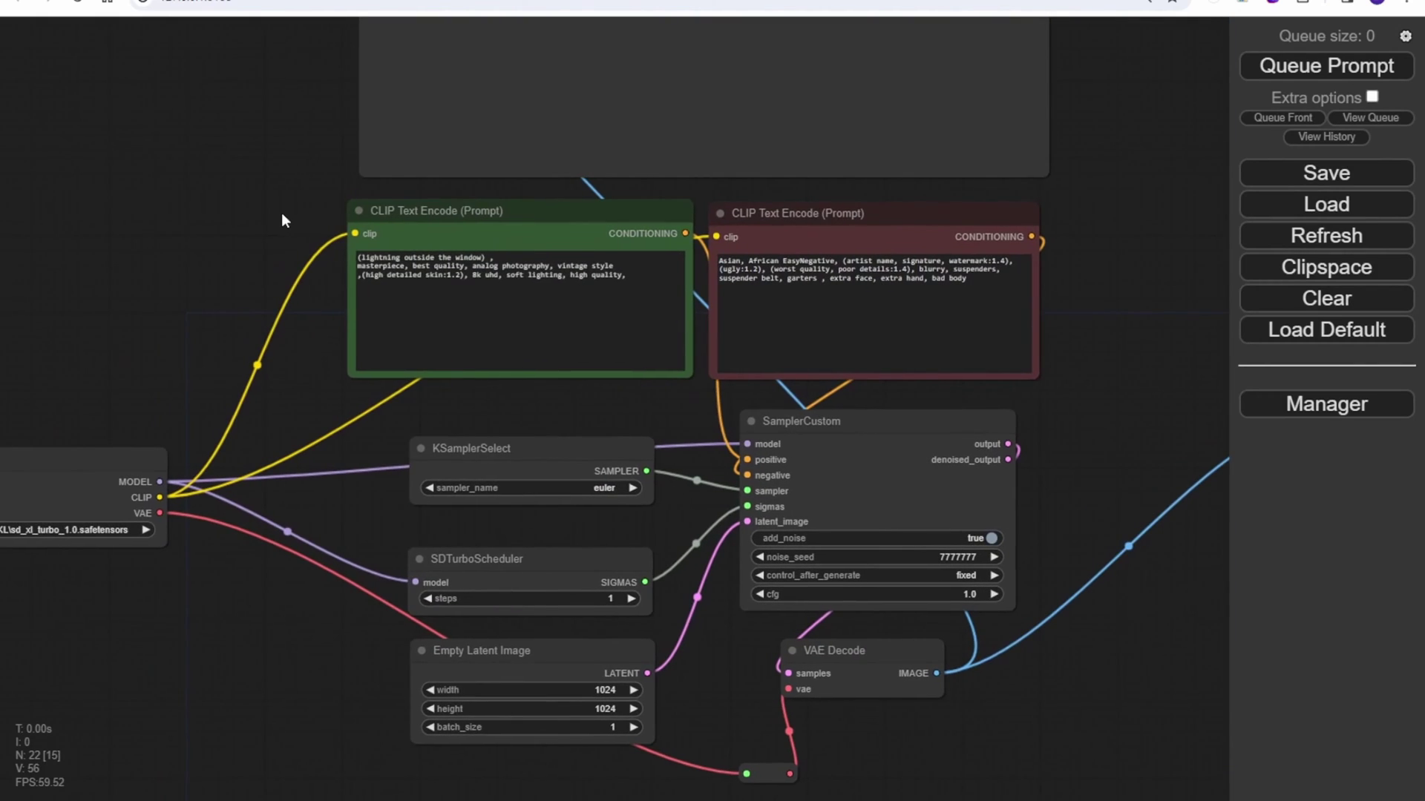
left_click(1324, 66)
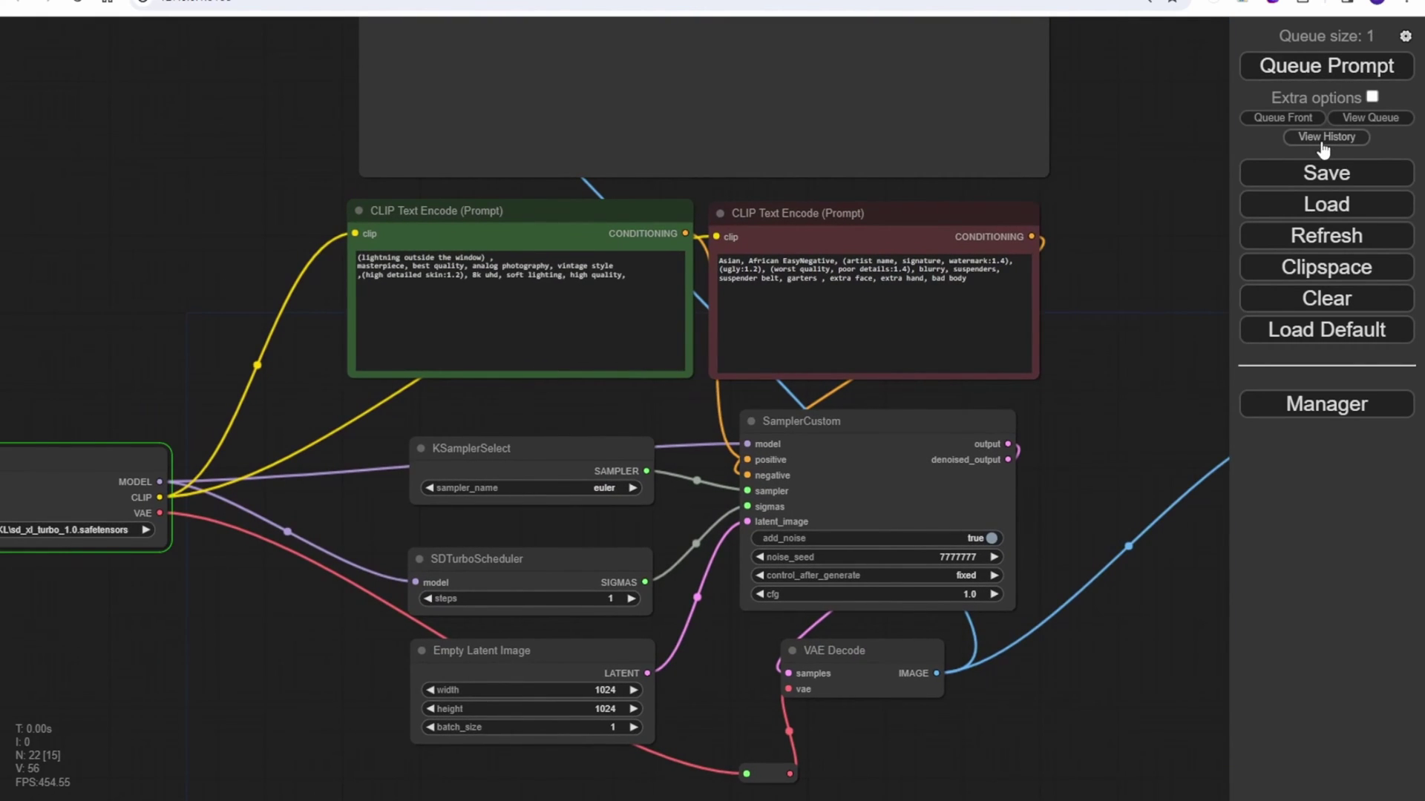
Turn on Auto Queue under Extra options so generation repeats live
left_click(1372, 96)
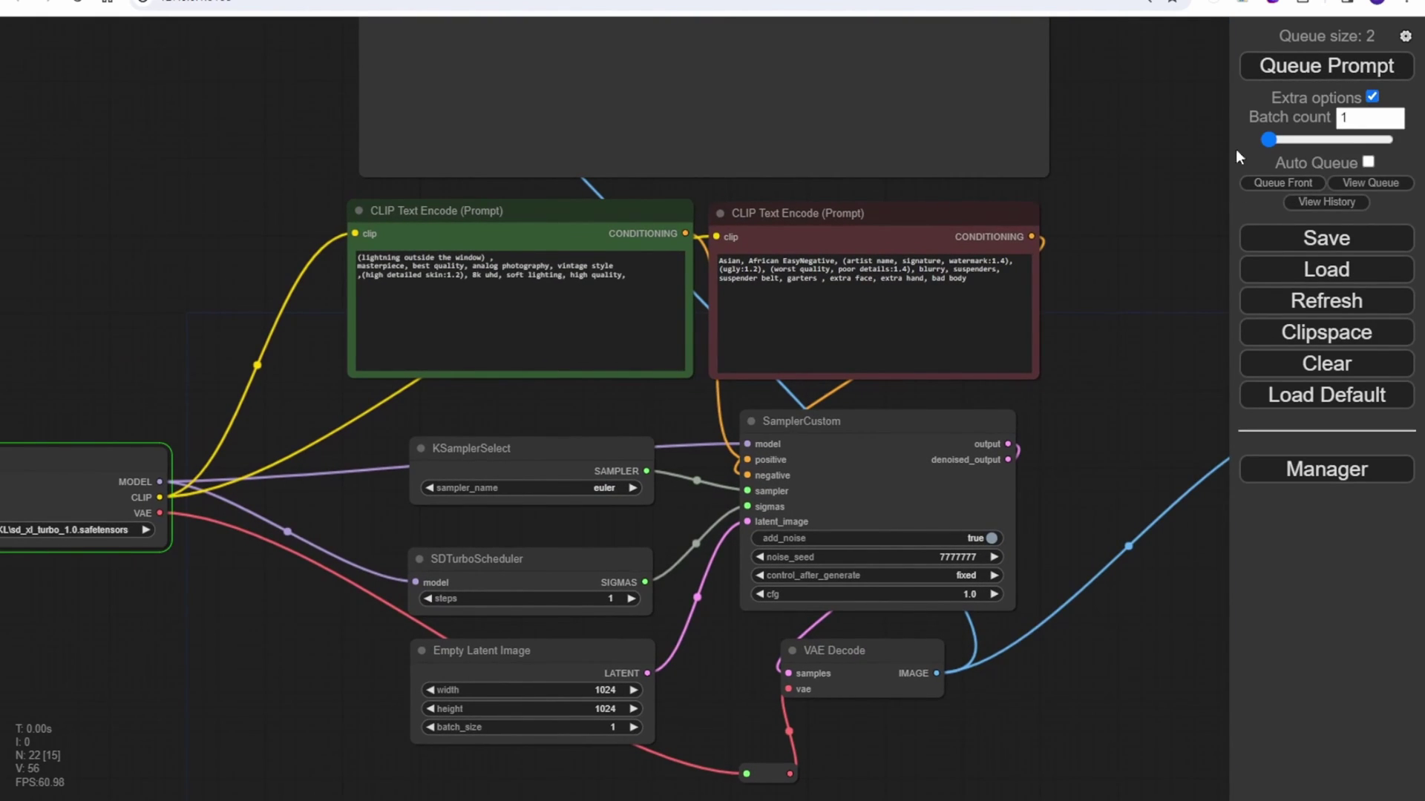
left_click(1368, 163)
scroll(1125, 194, "down", 2)
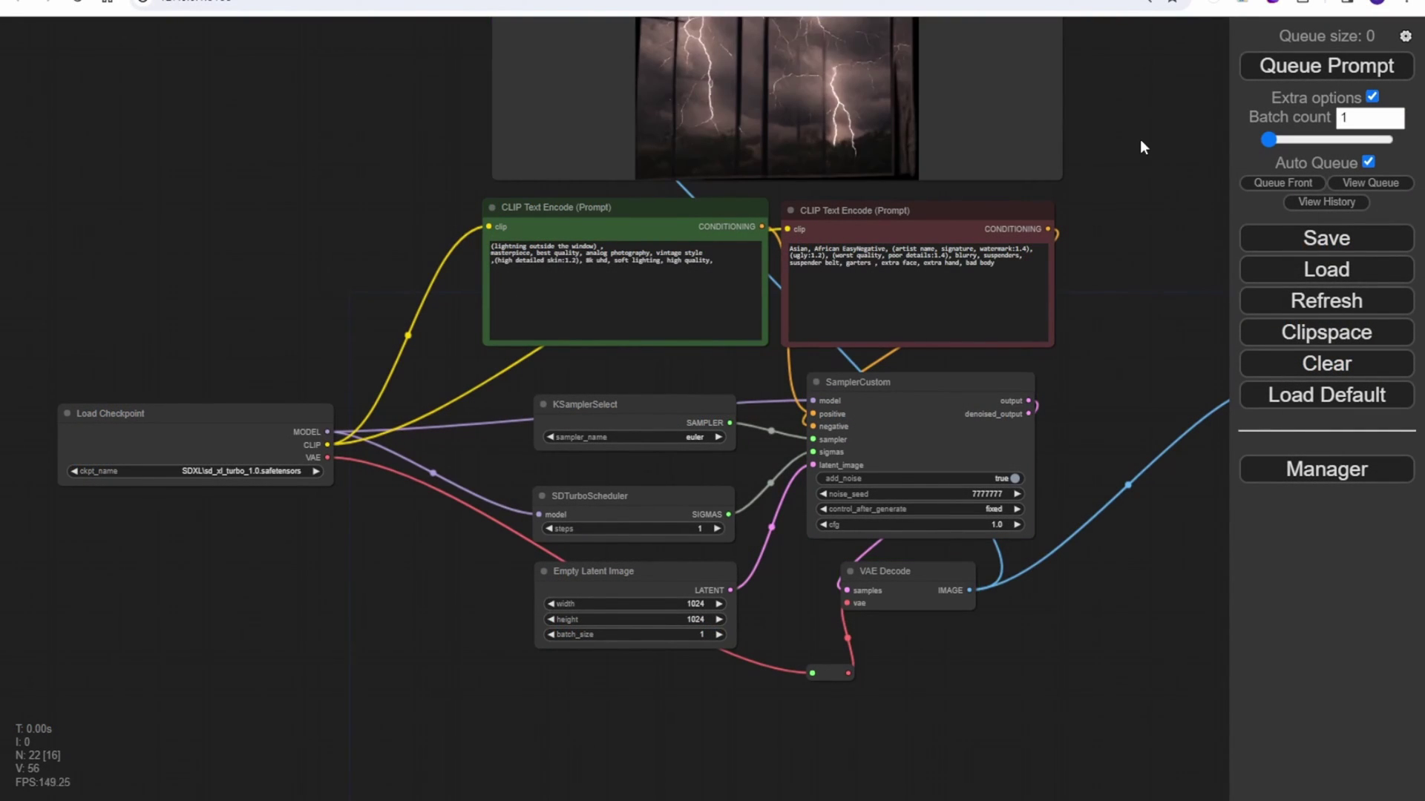
Insert 'Snow storm ,' after '(lightning outside the window) ,' in the positive prompt
left_click_drag(1140, 140, 1137, 338)
scroll(1137, 338, "up", 1)
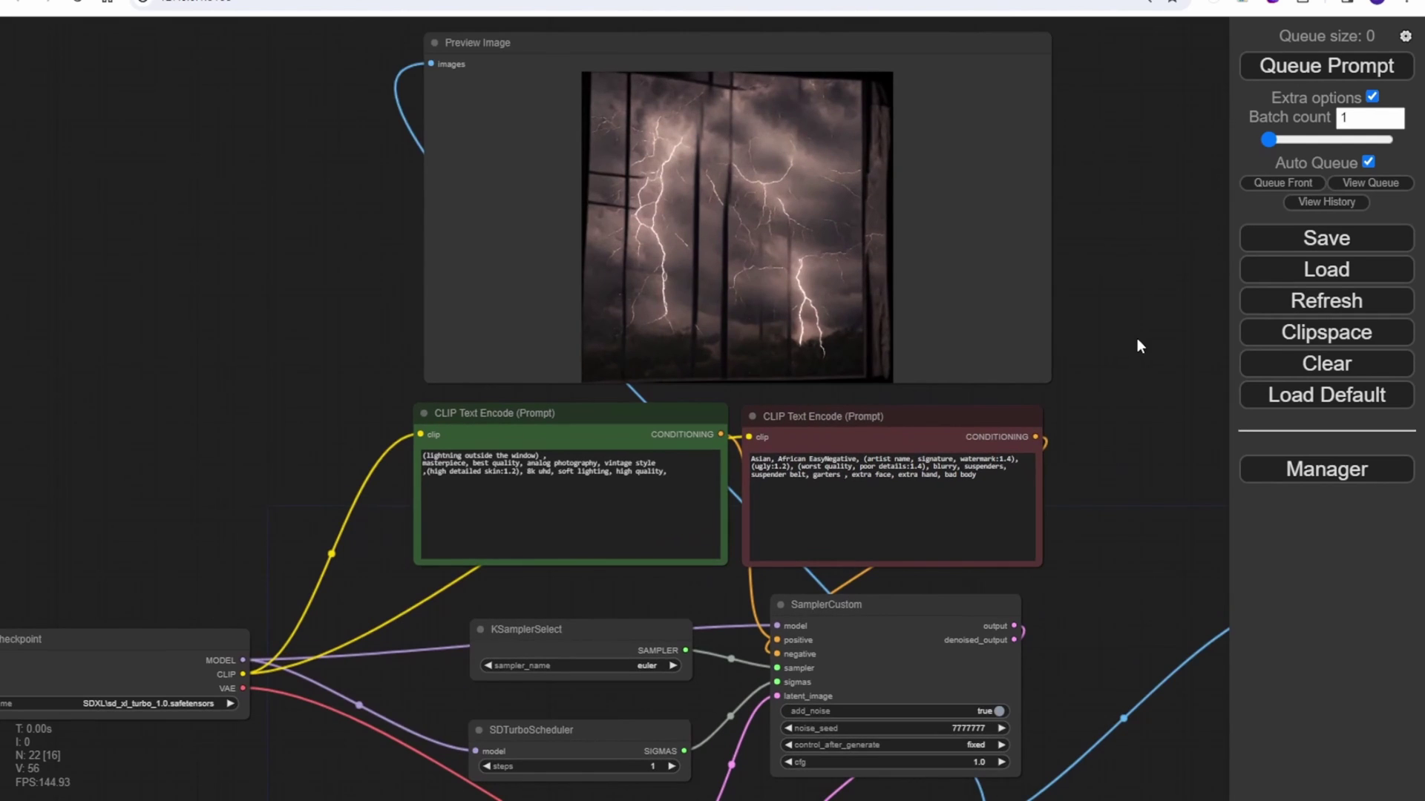
scroll(331, 355, "up", 4)
scroll(335, 353, "down", 1)
left_click_drag(336, 355, 258, 377)
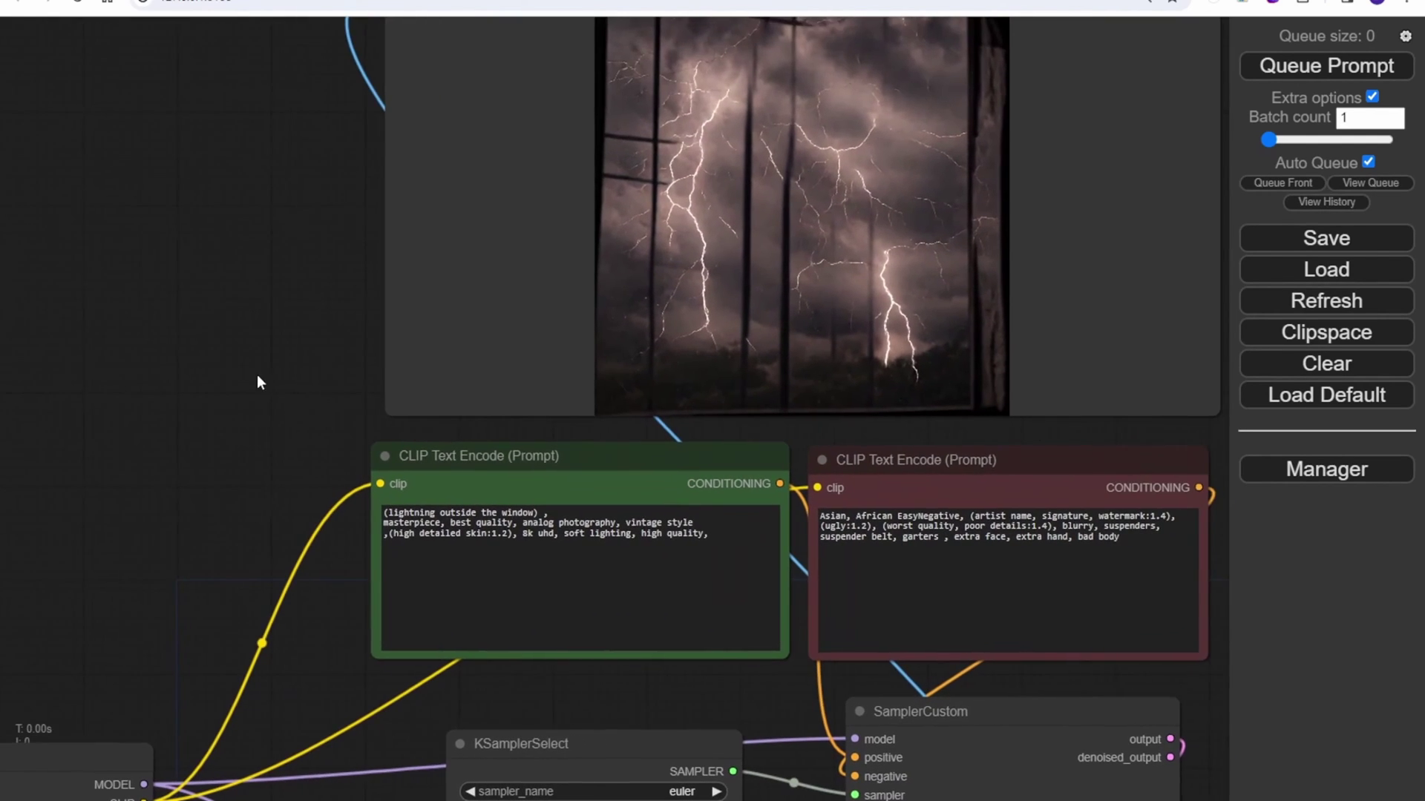
left_click(654, 512)
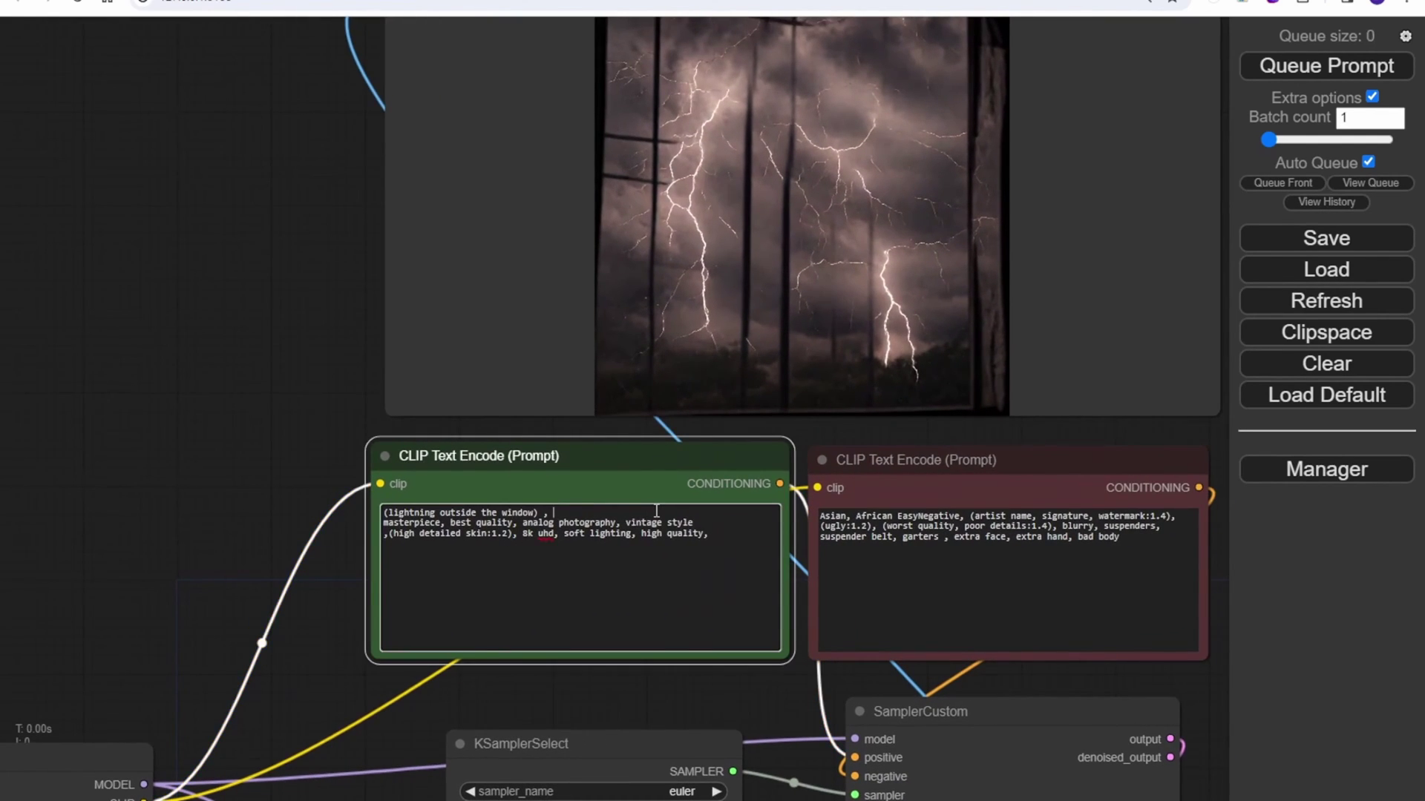
type("Snow")
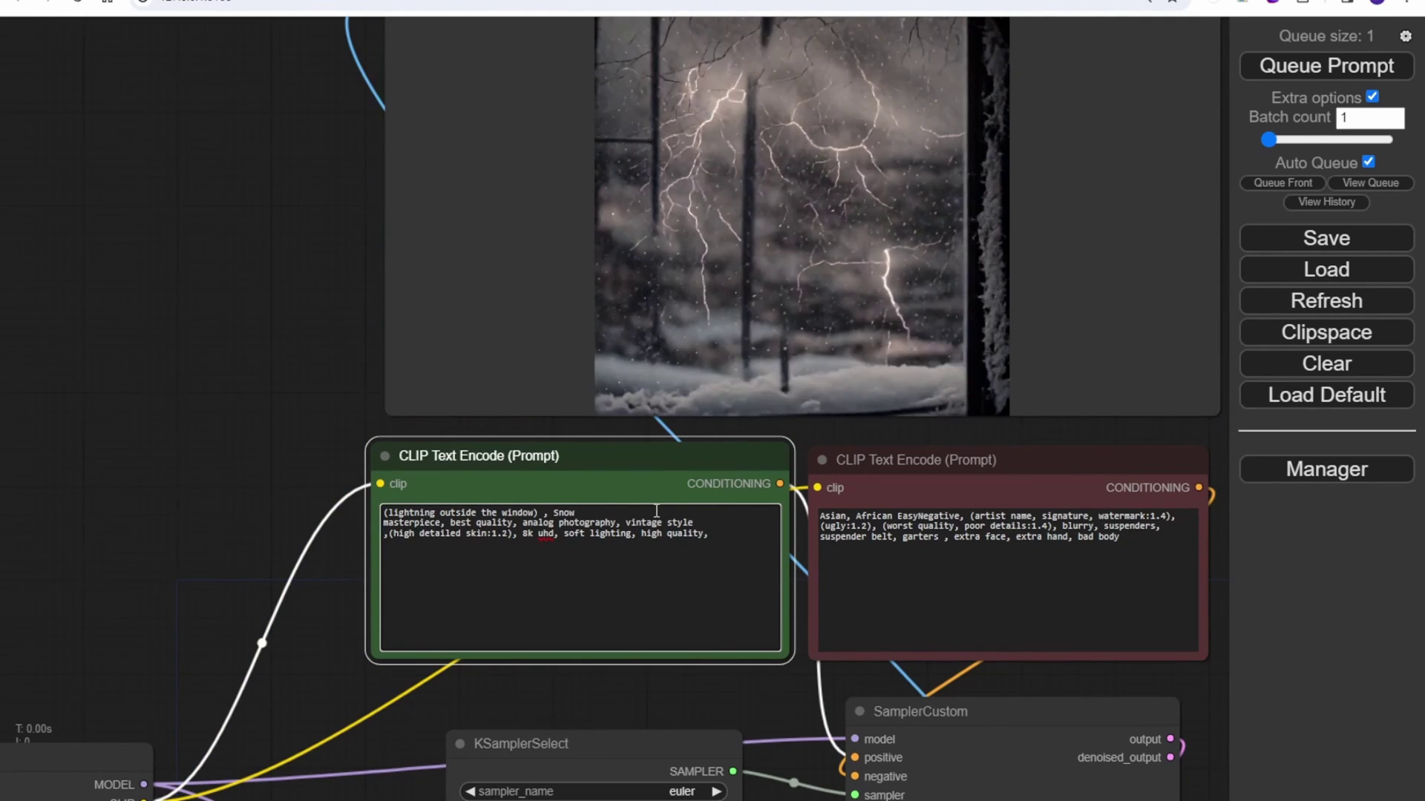
type(" storm ,")
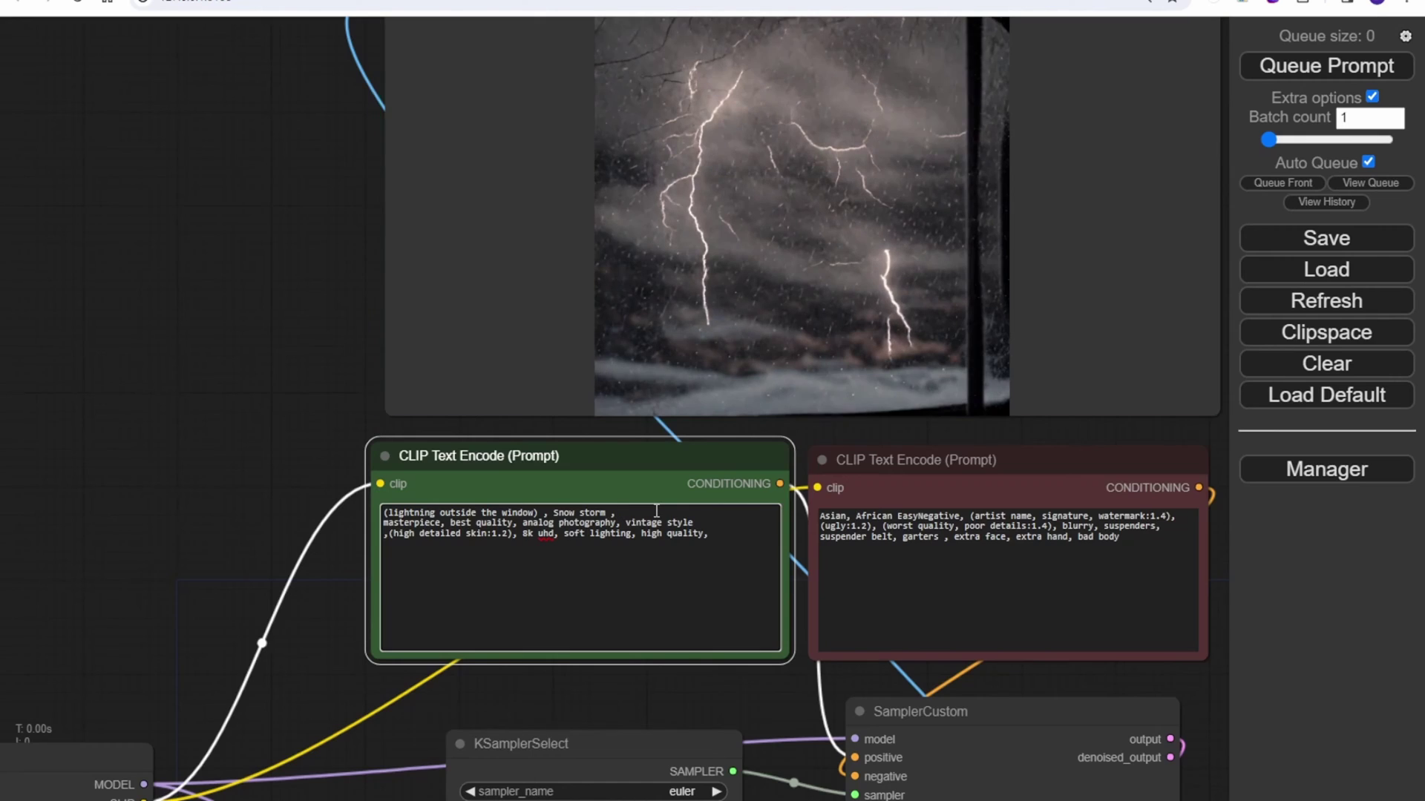
scroll(288, 239, "down", 1)
left_click_drag(288, 240, 210, 354)
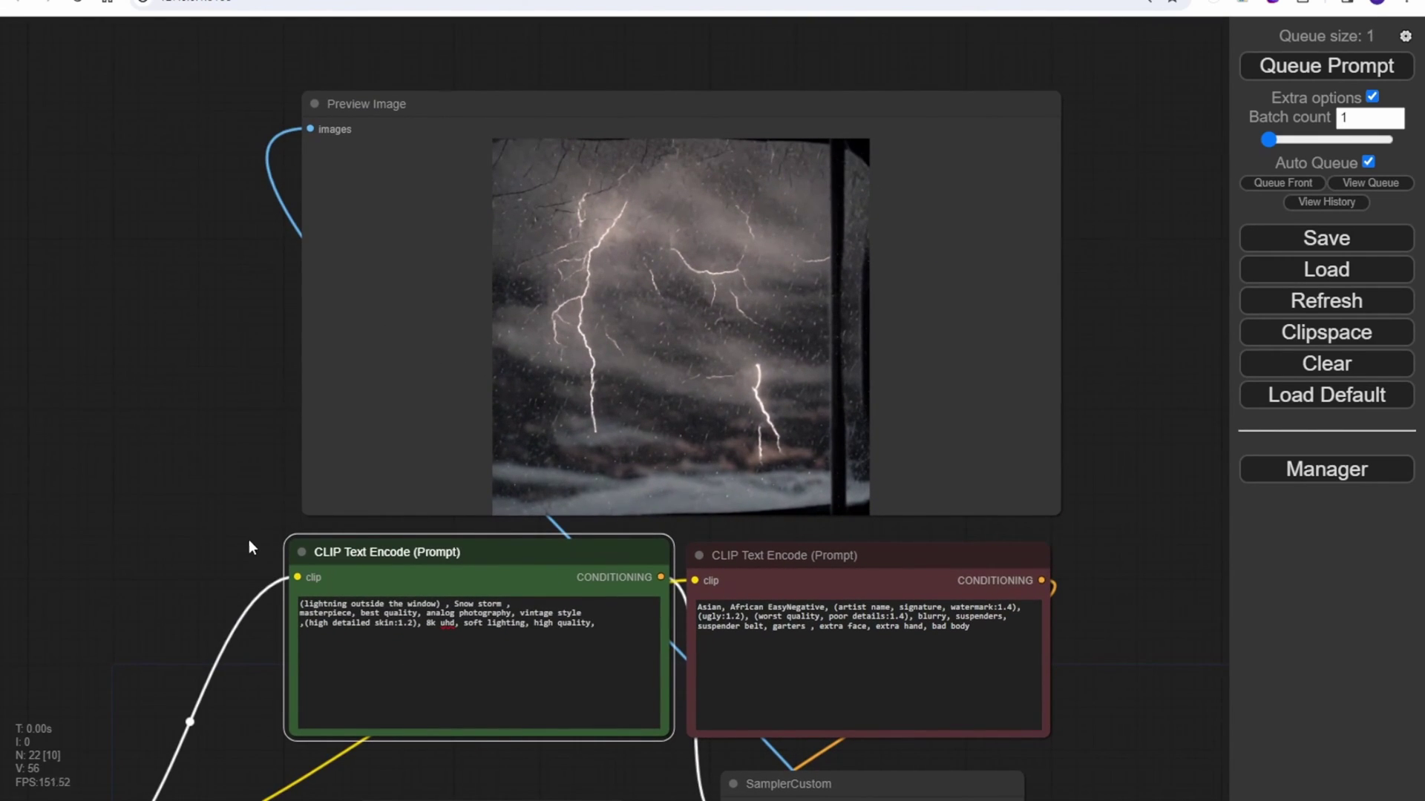
scroll(248, 543, "down", 2)
scroll(246, 541, "up", 1)
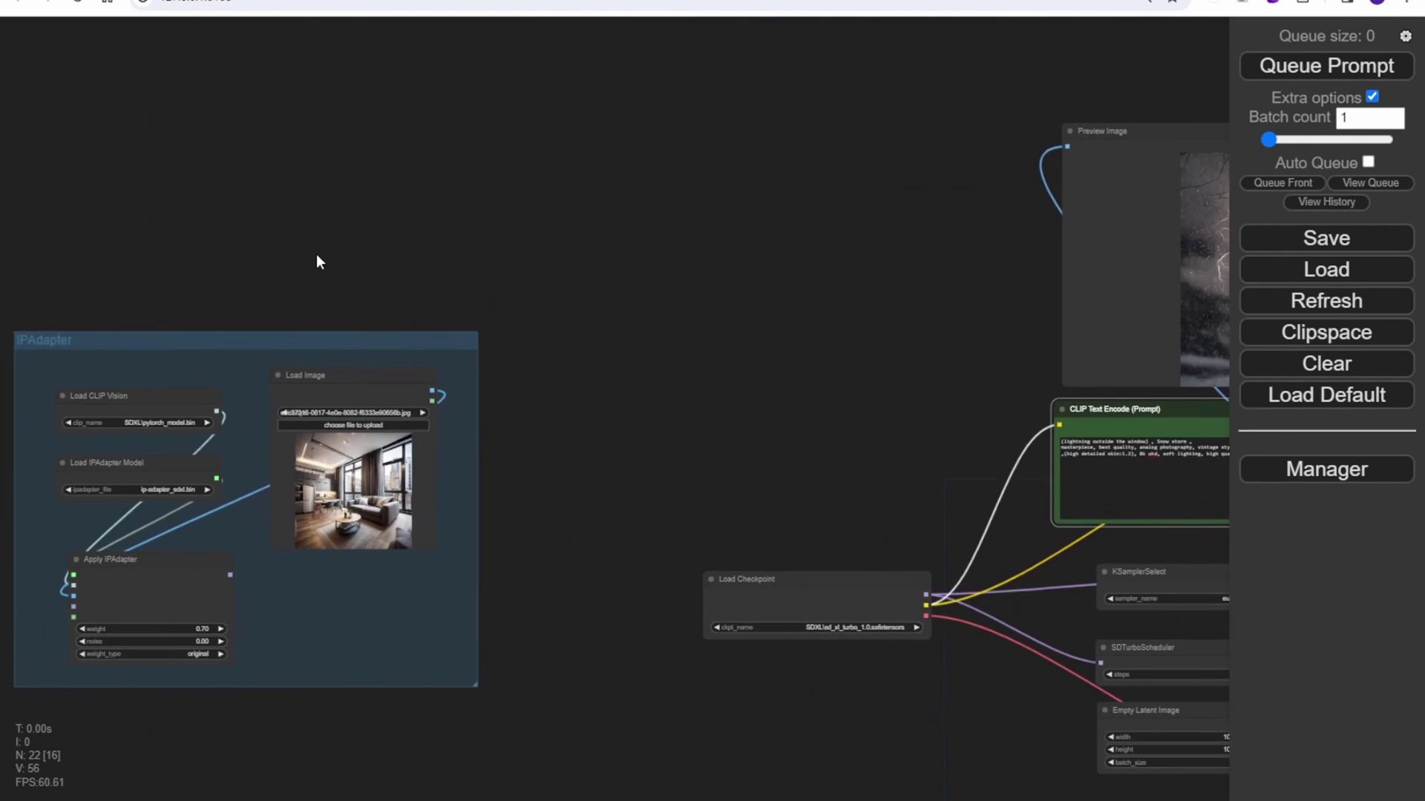
Move the IPAdapter group to mid-canvas and place Load Checkpoint below it
left_click_drag(319, 262, 400, 230)
left_click_drag(358, 321, 499, 62)
scroll(807, 202, "up", 5)
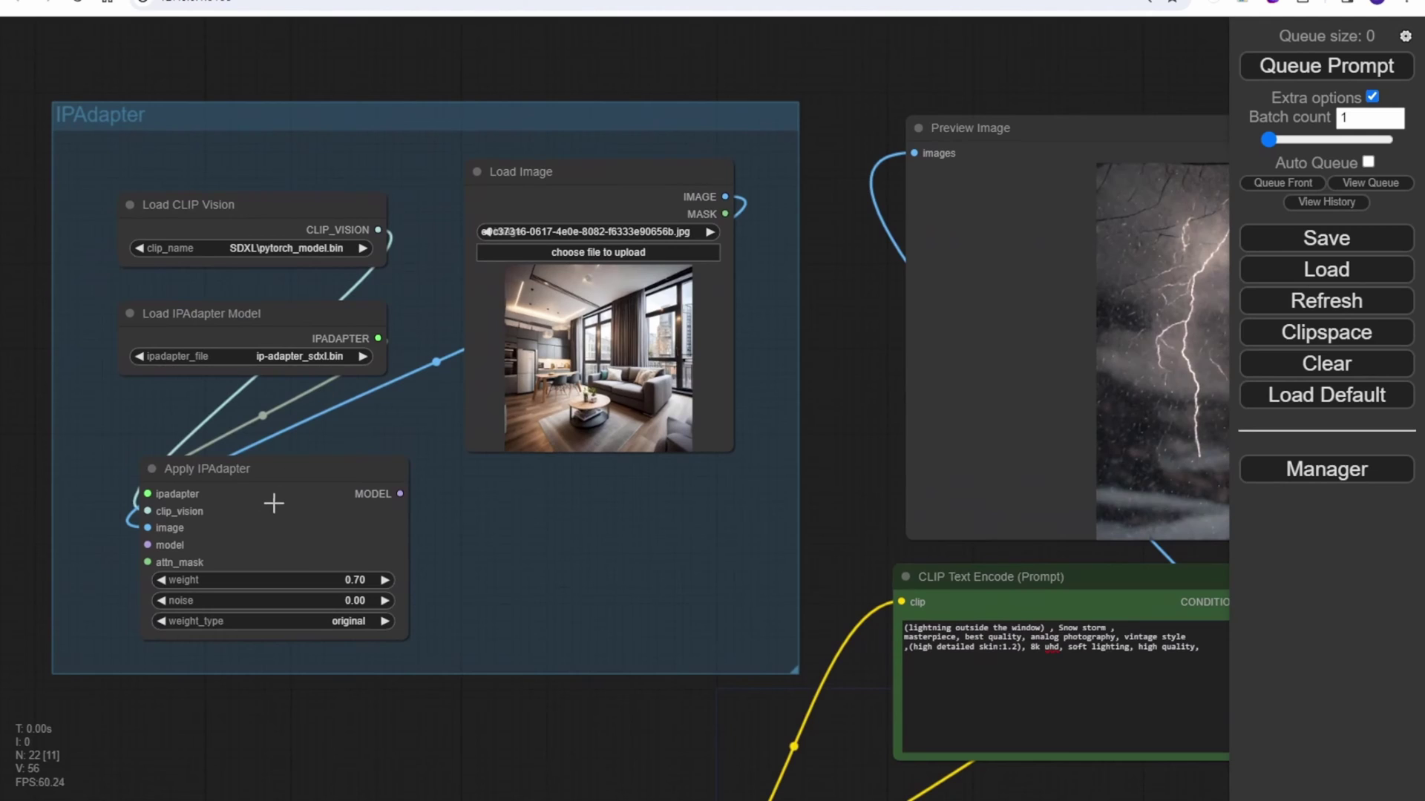
left_click_drag(304, 474, 290, 432)
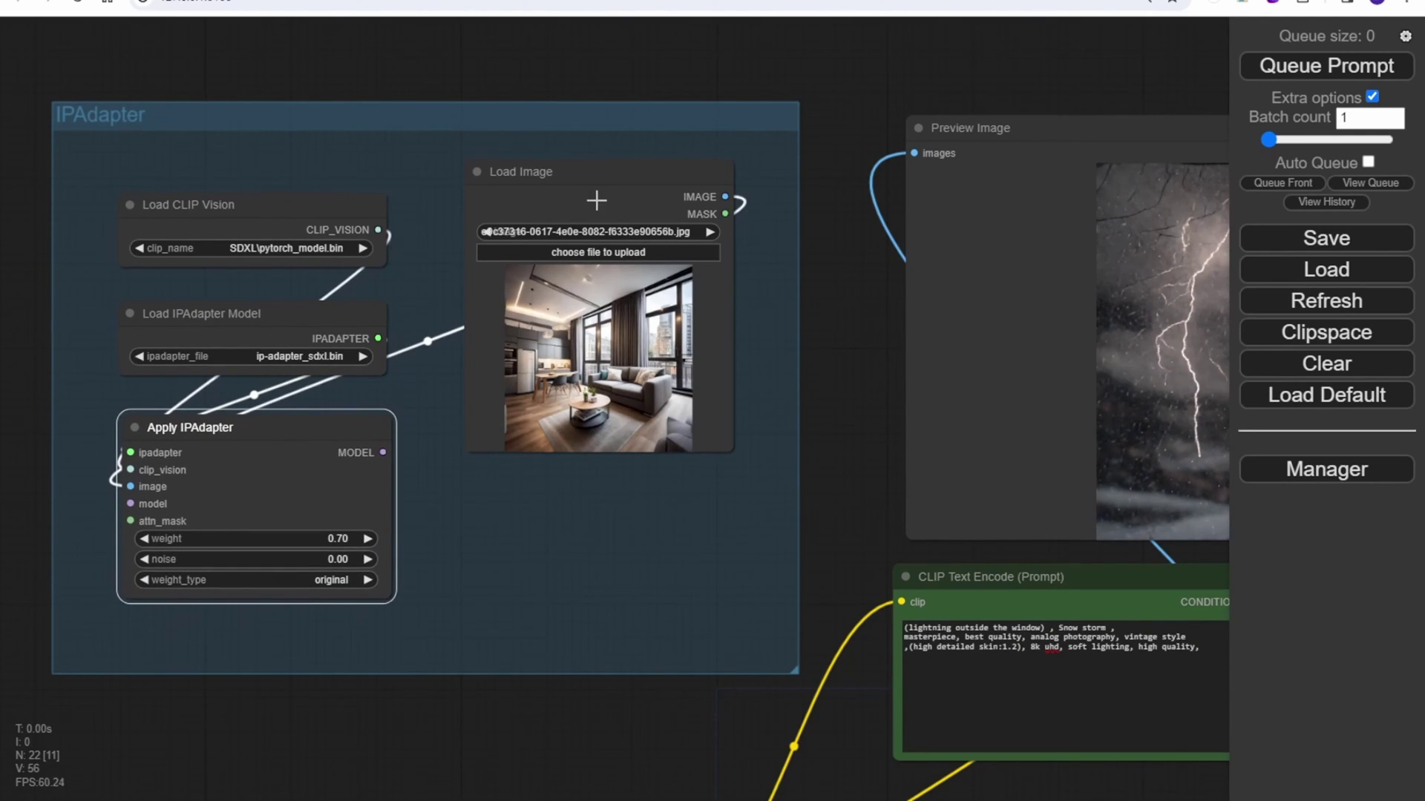
left_click_drag(515, 711, 469, 438)
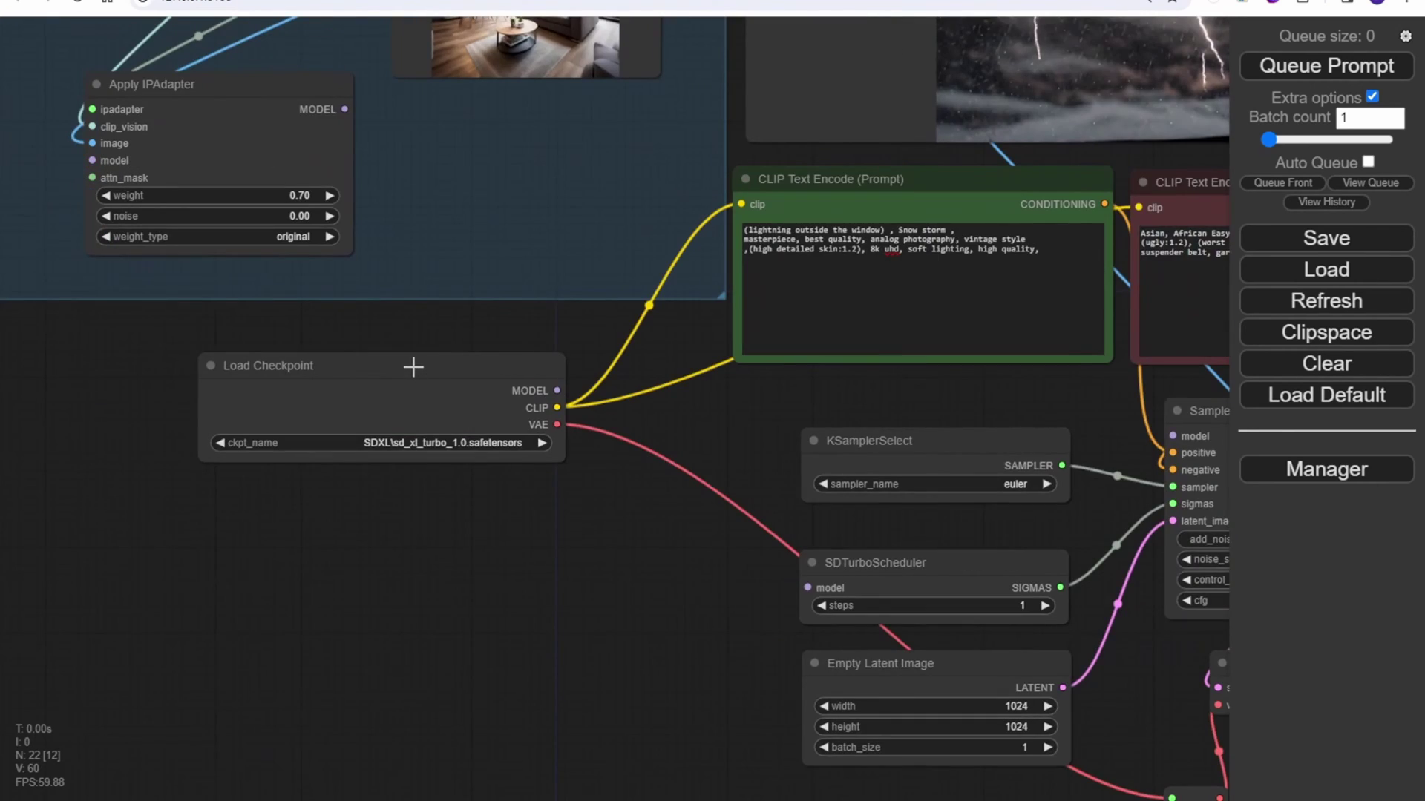
left_click_drag(414, 368, 446, 358)
left_click_drag(241, 394, 310, 391)
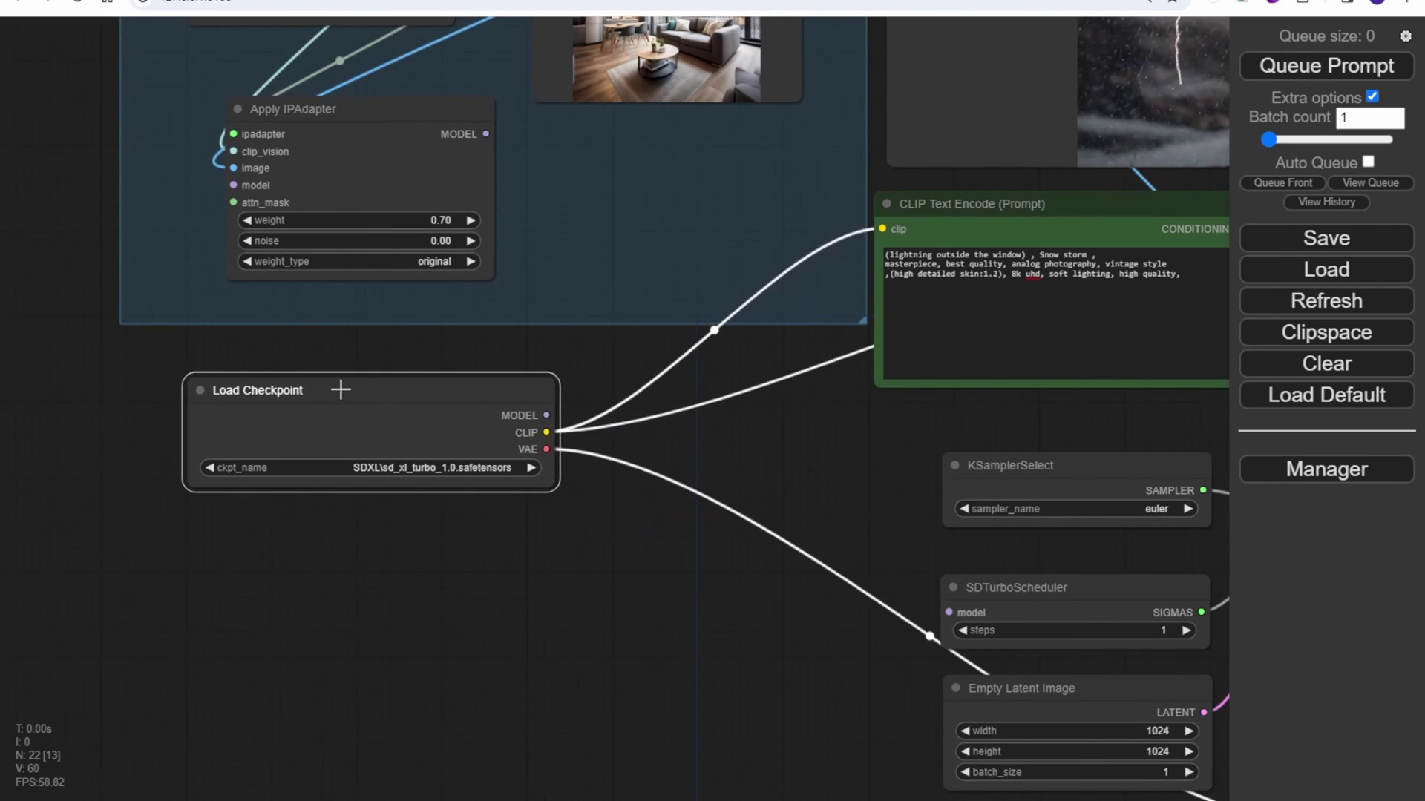
Link checkpoint MODEL into Apply IPAdapter, and its MODEL output to SamplerCustom and SDTurboScheduler
left_click_drag(546, 416, 233, 186)
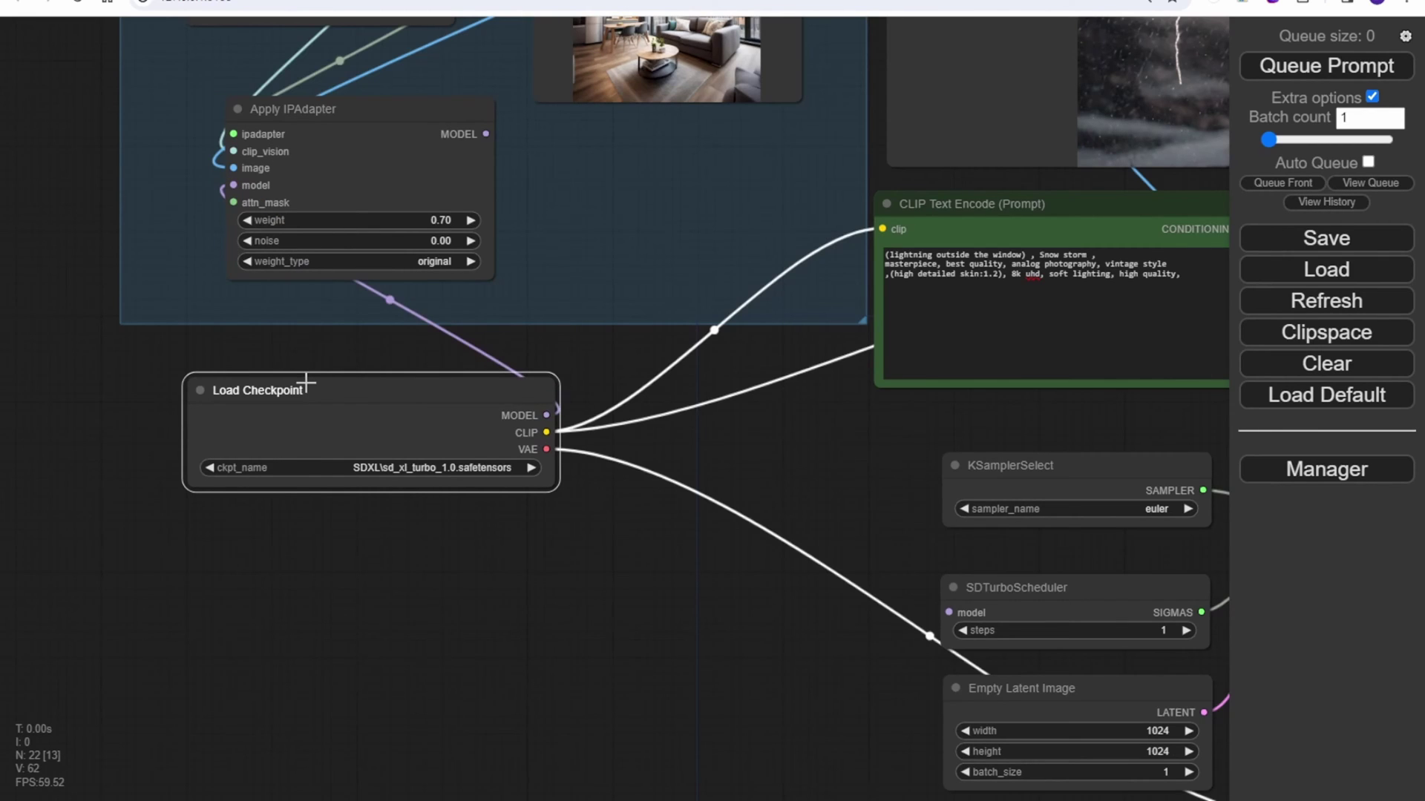
left_click_drag(544, 354, 372, 512)
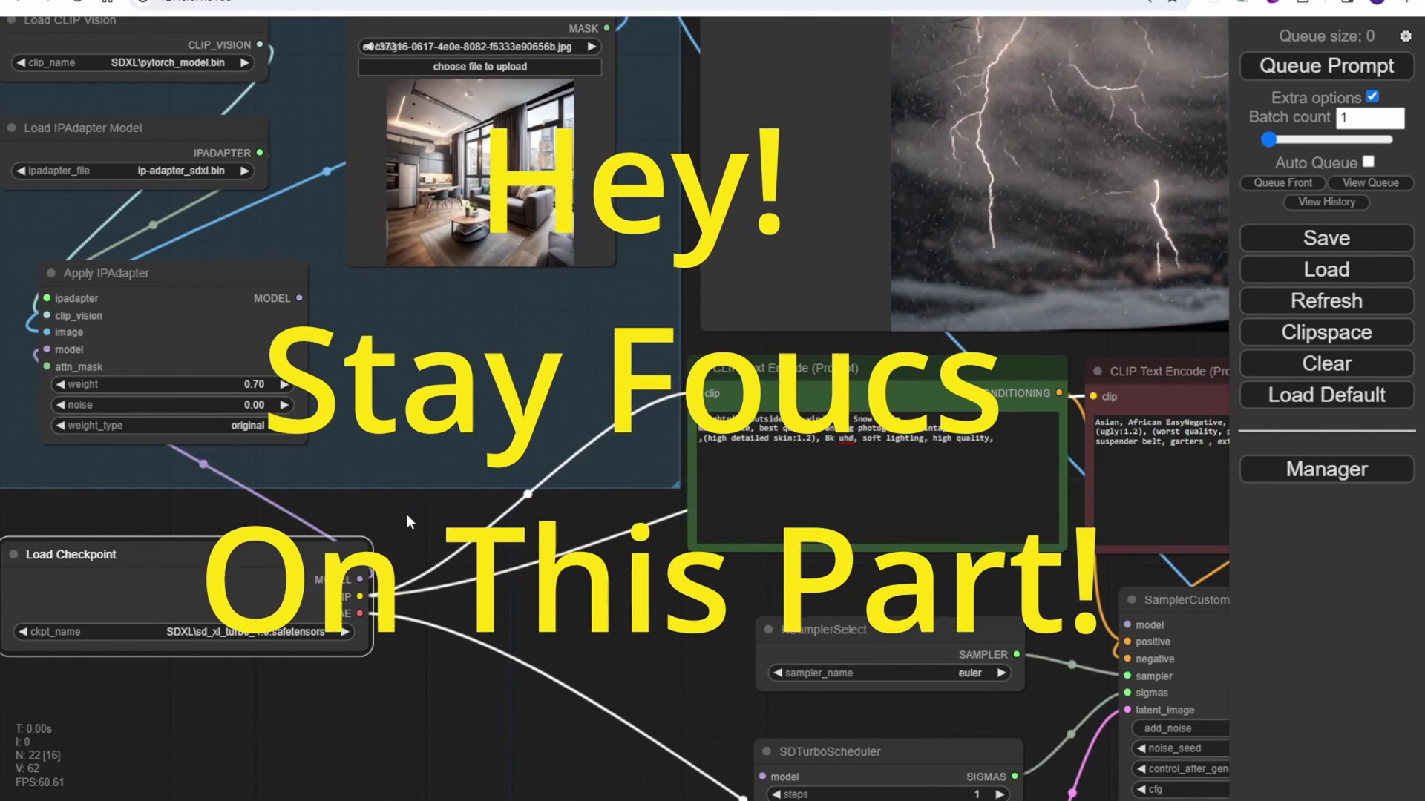
left_click_drag(407, 514, 251, 437)
left_click_drag(151, 223, 149, 220)
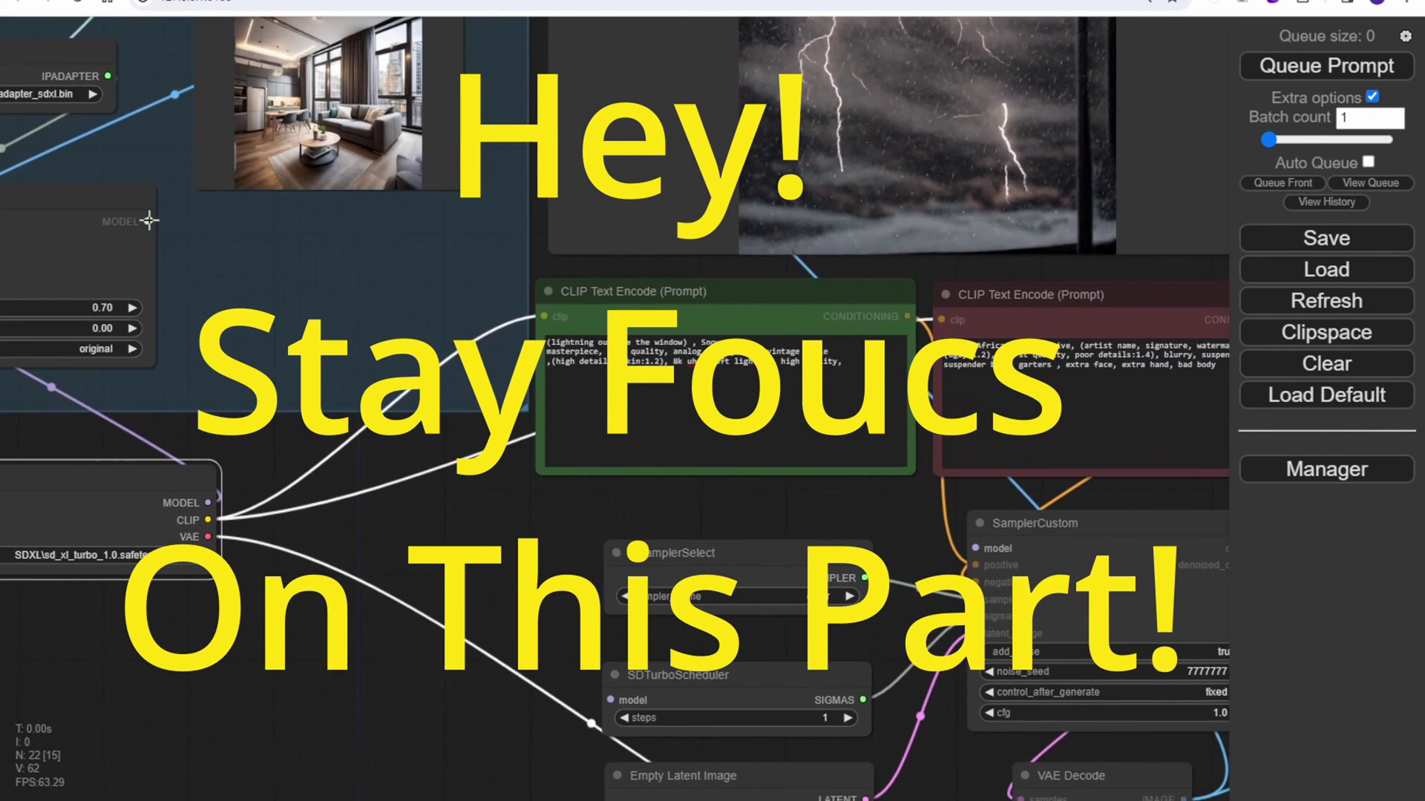
left_click_drag(224, 283, 975, 549)
left_click_drag(147, 221, 613, 700)
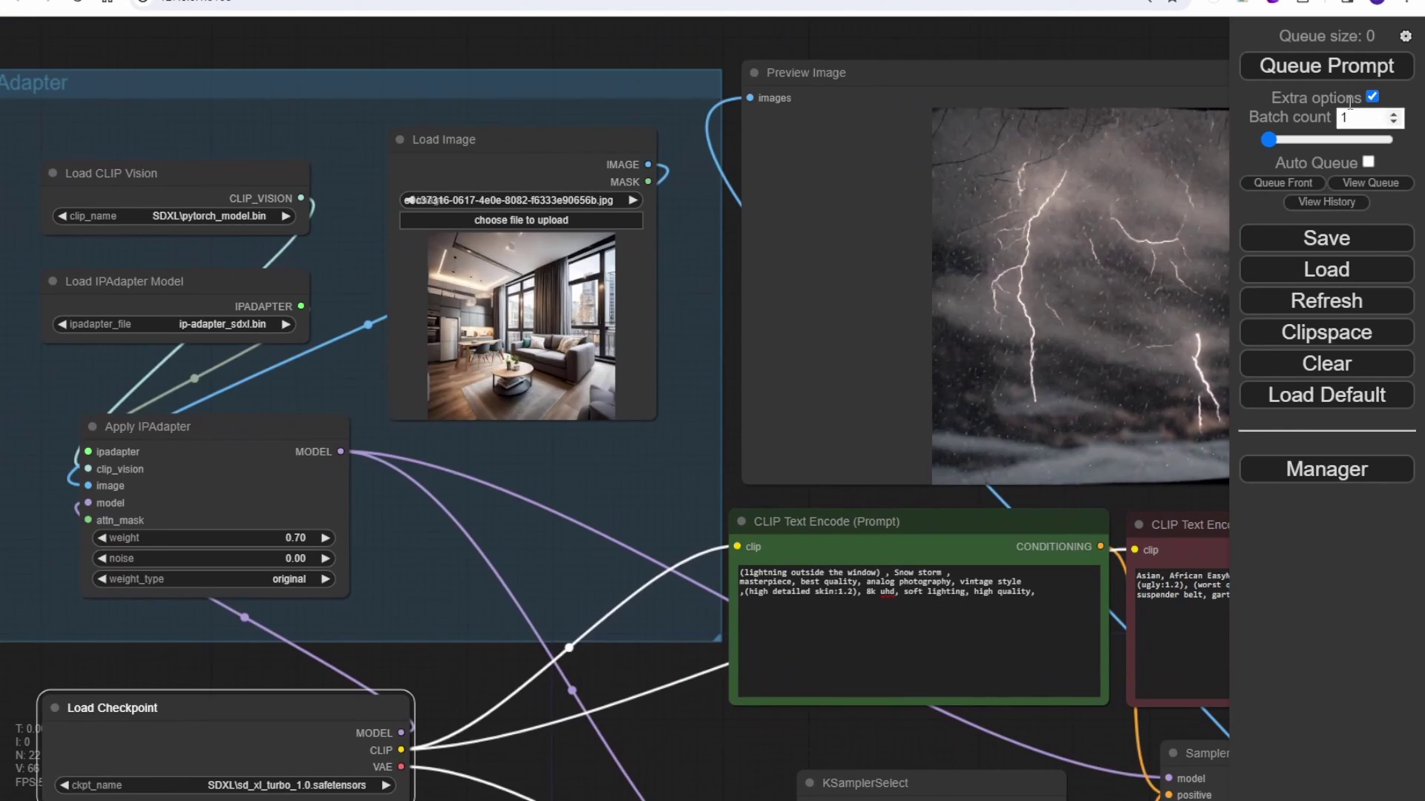
Queue a generation that uses the IPAdapter reference image
left_click(1328, 67)
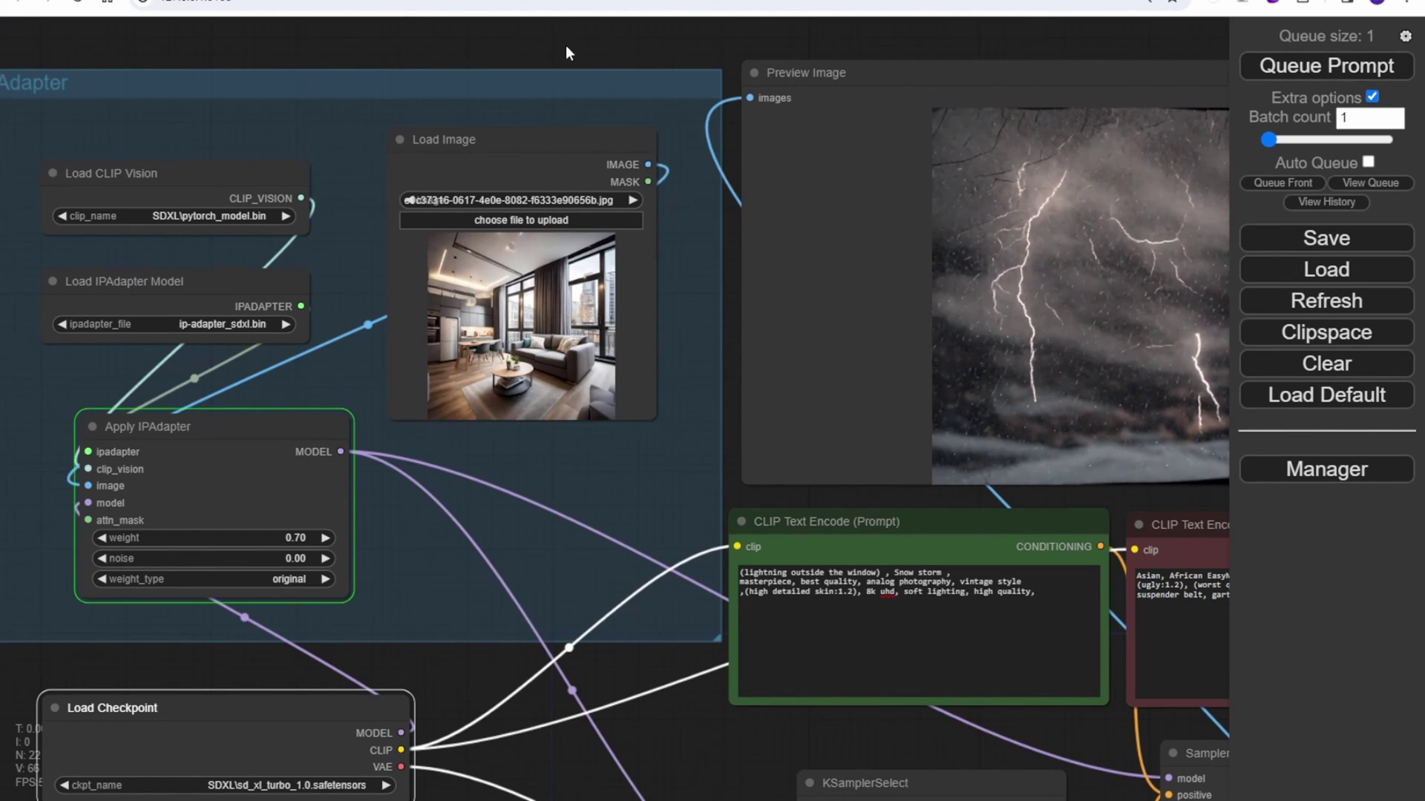
left_click_drag(479, 676, 430, 690)
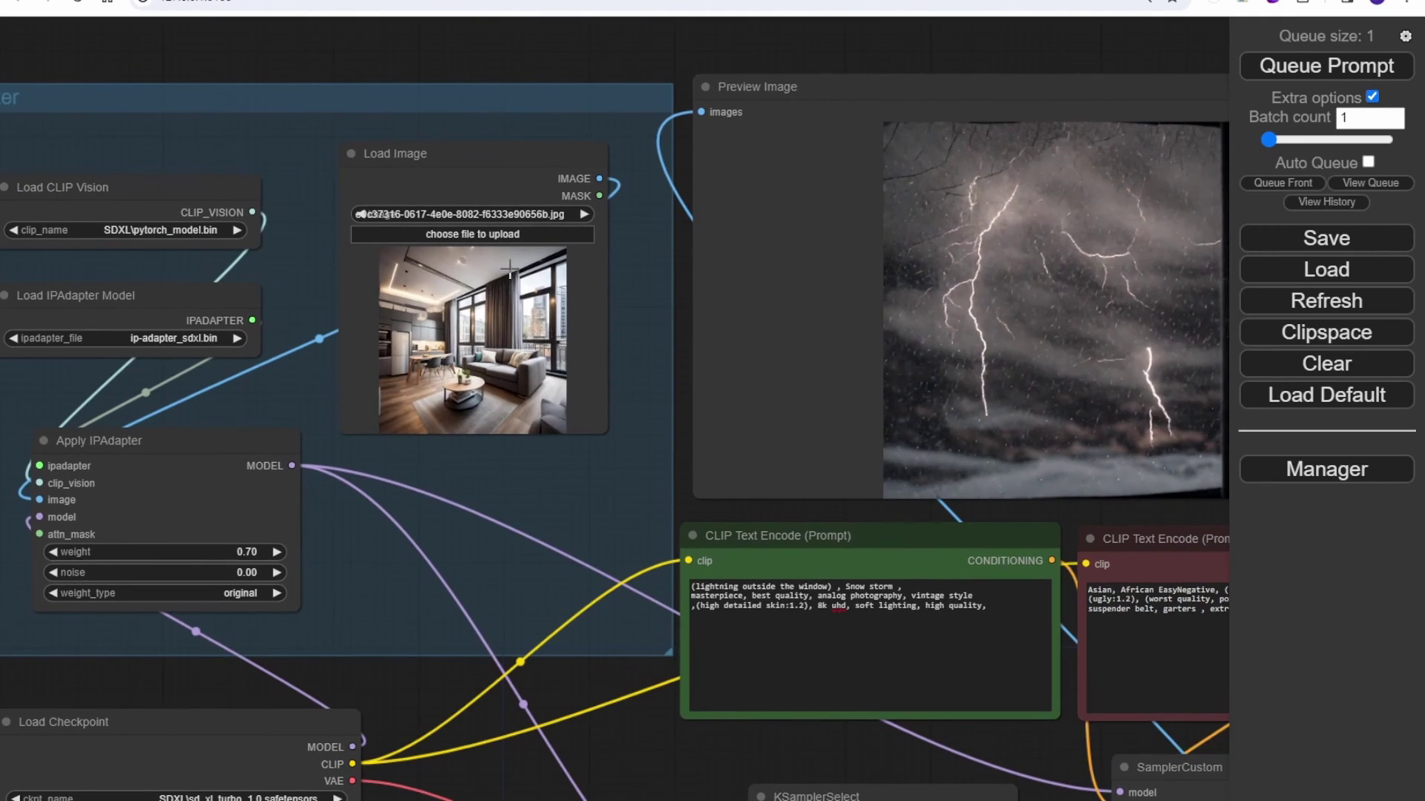
left_click_drag(835, 58, 608, 65)
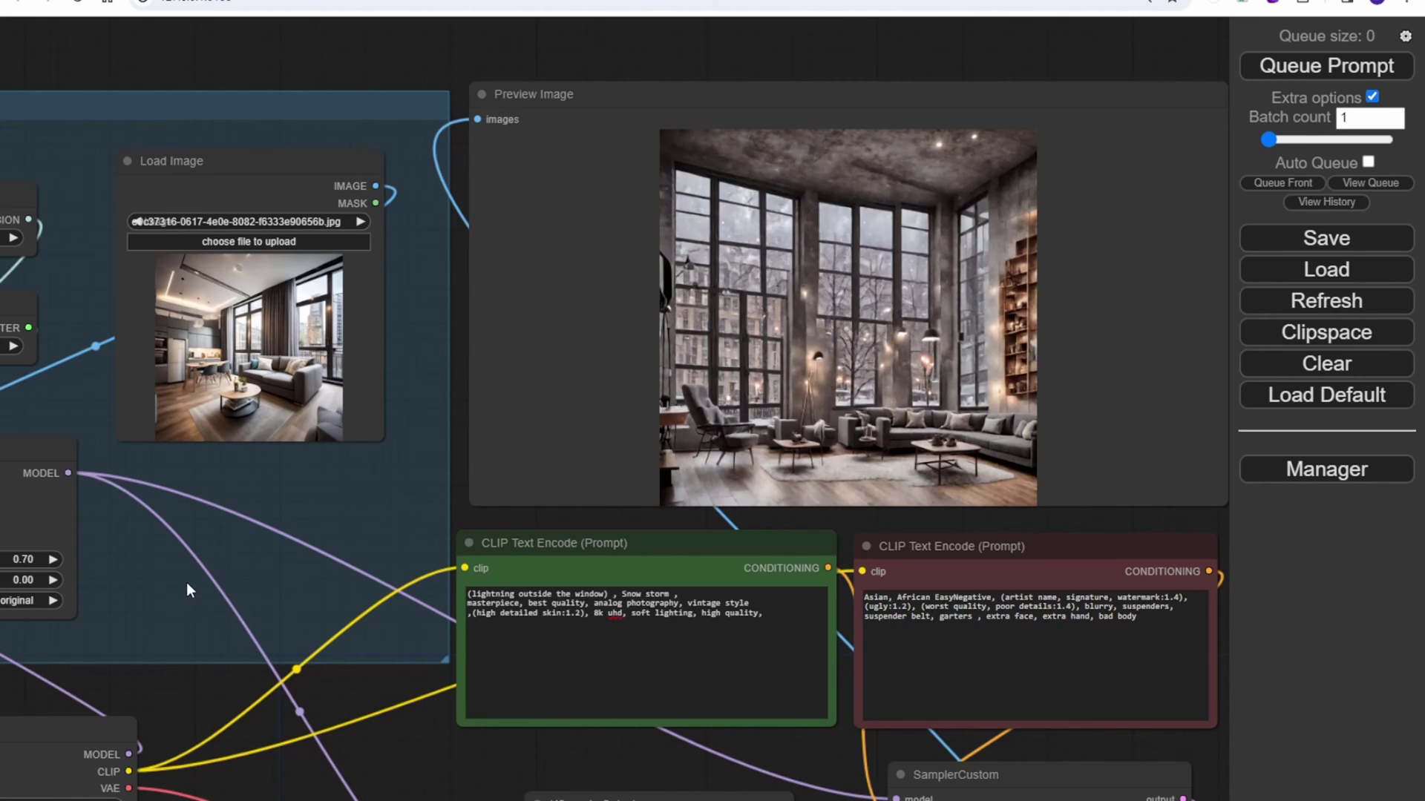
Select the Apply IPAdapter weight value for editing
left_click_drag(205, 695, 520, 656)
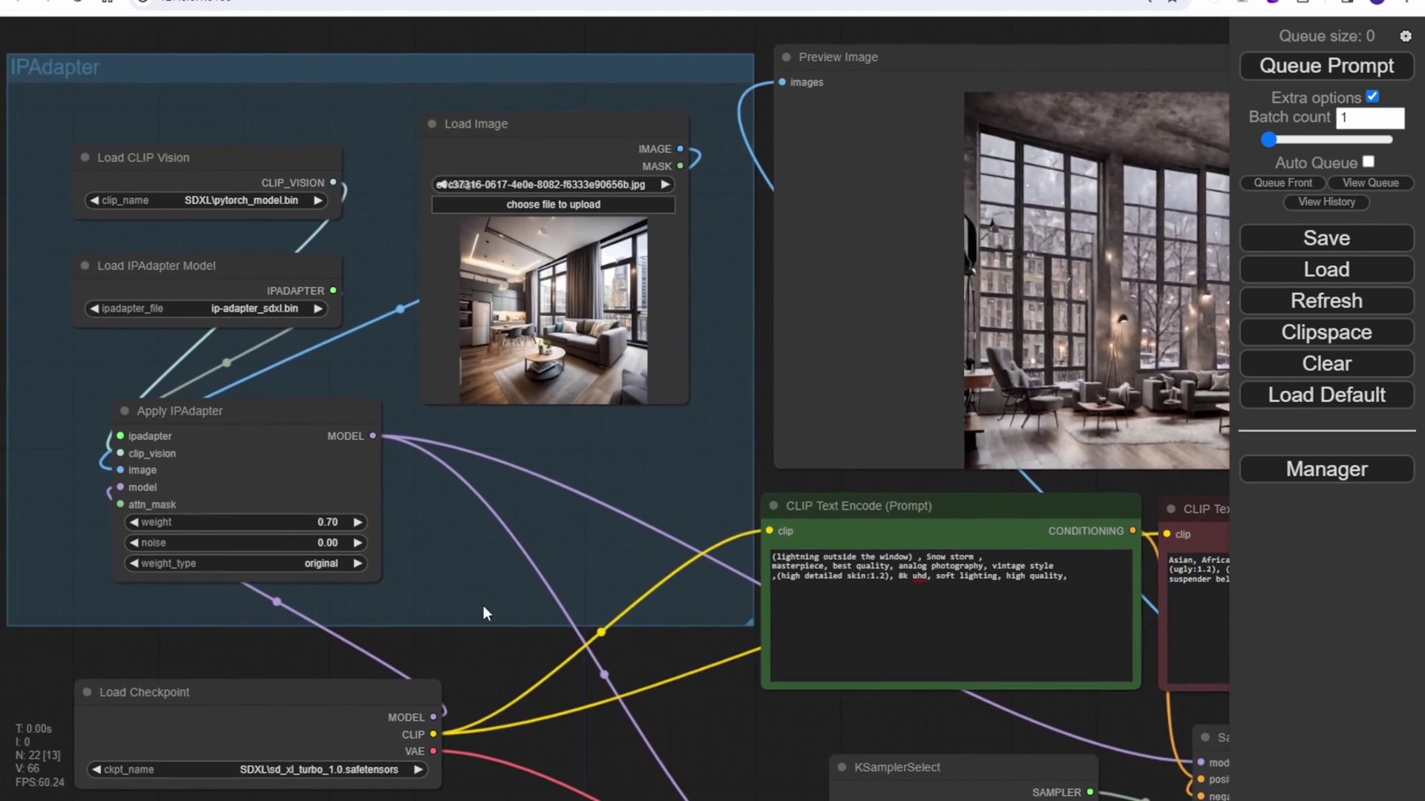
scroll(469, 638, "up", 4)
scroll(254, 508, "up", 1)
left_click_drag(394, 686, 639, 702)
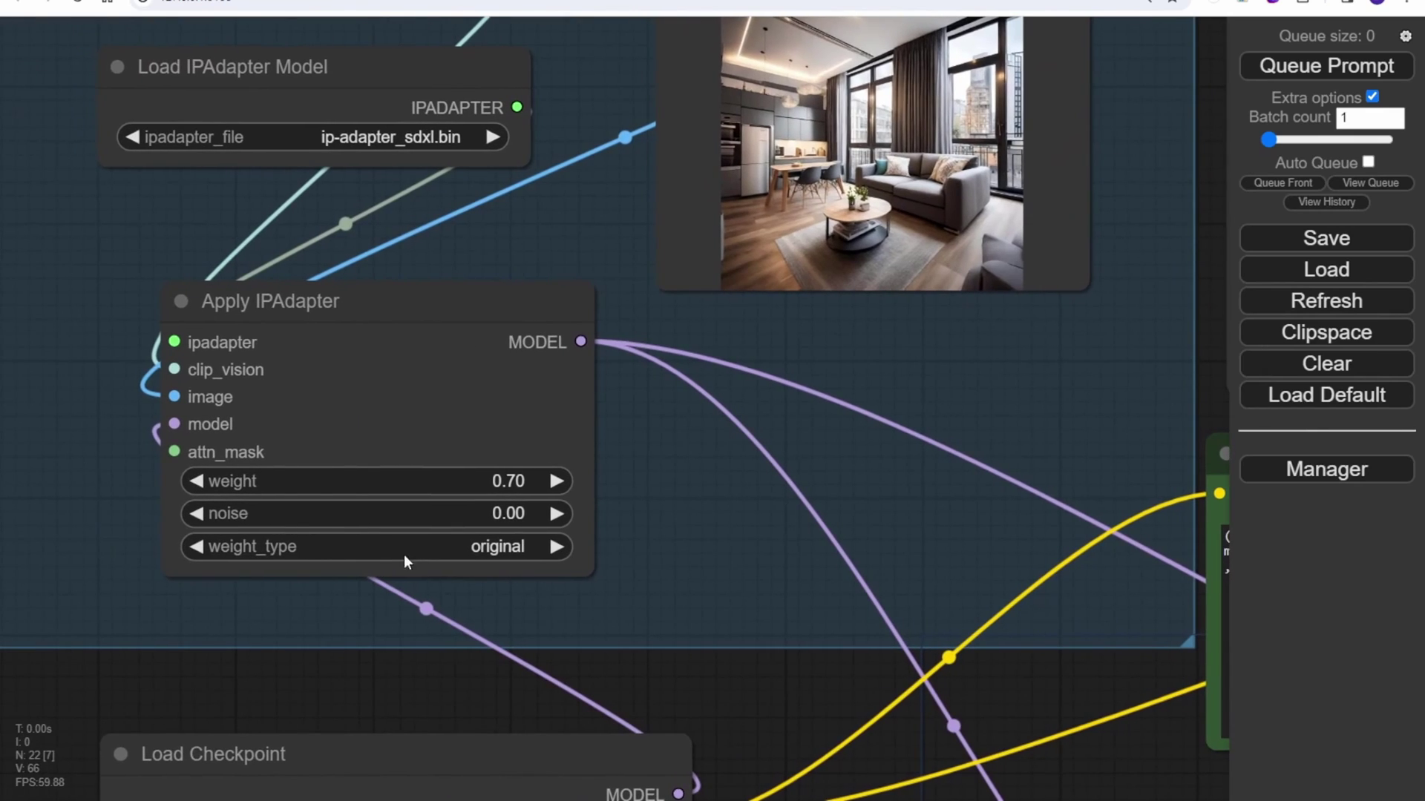
left_click(507, 482)
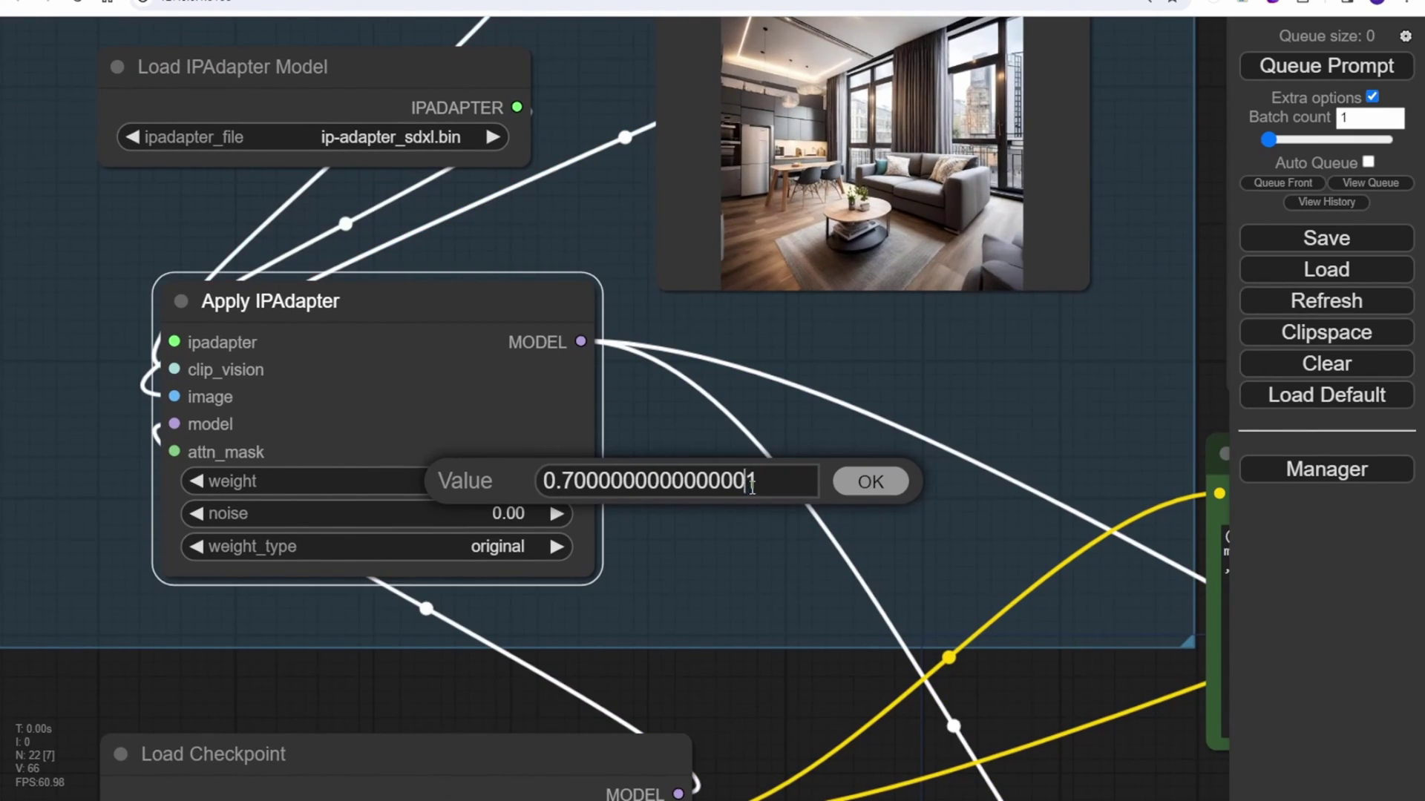
left_click_drag(752, 487, 467, 480)
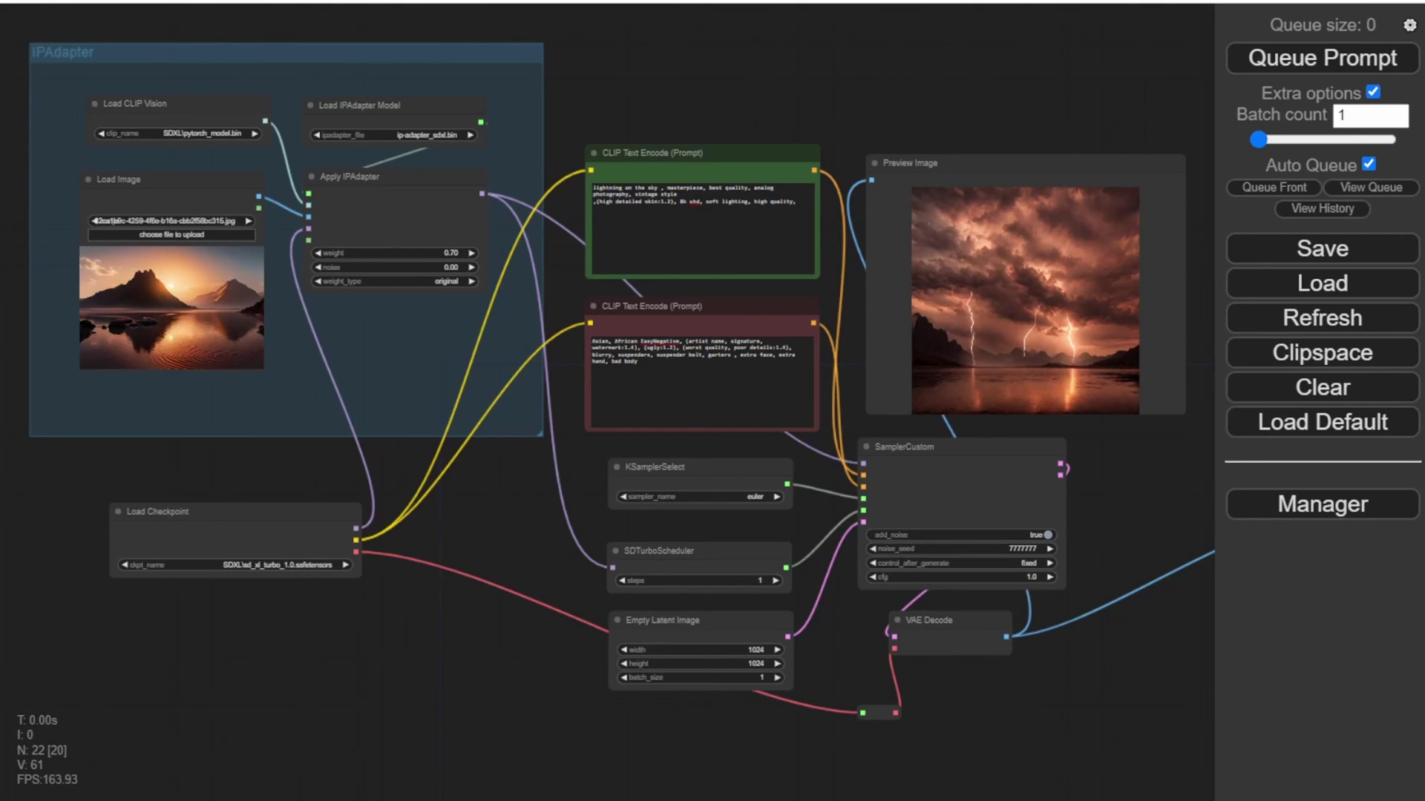
left_click(701, 239)
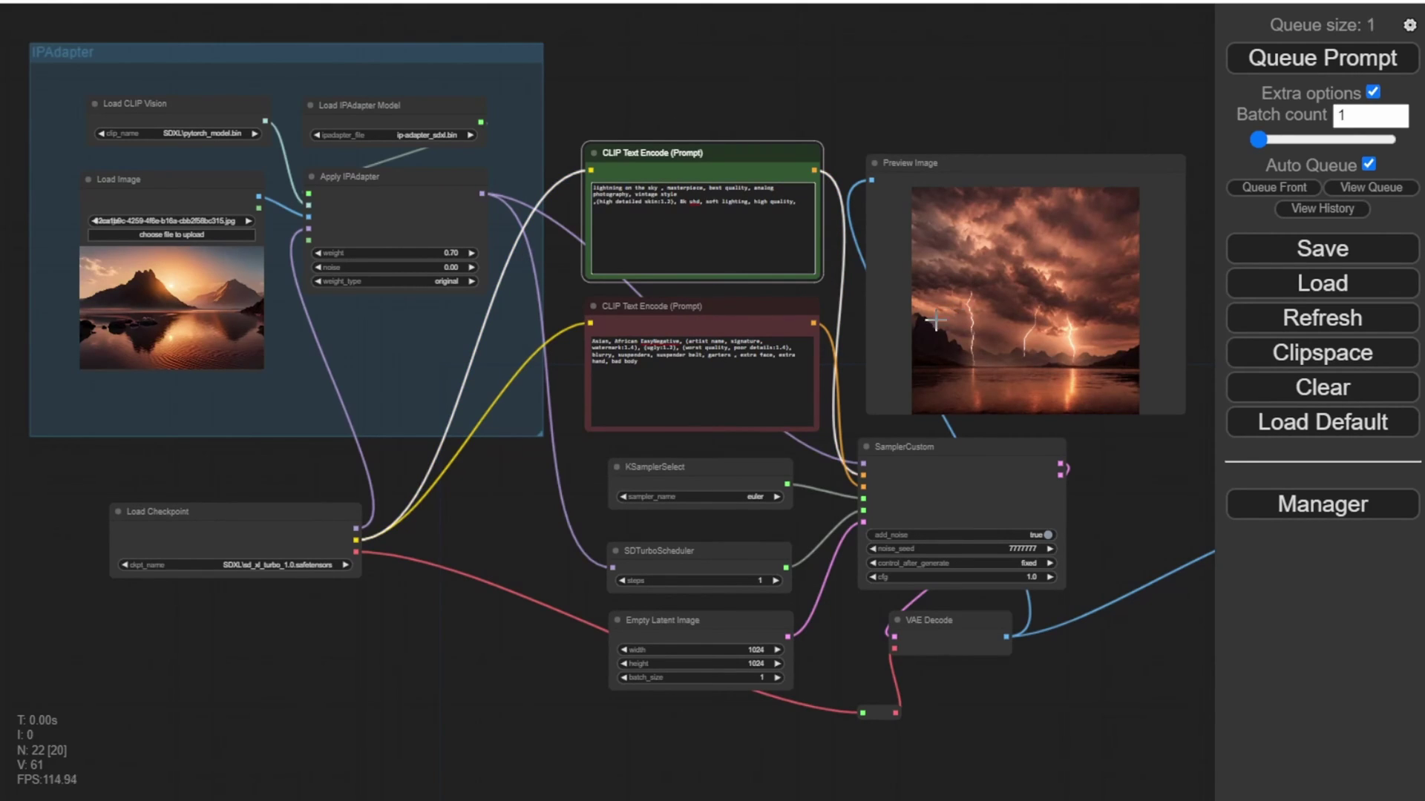
scroll(364, 282, "up", 4)
left_click_drag(700, 41, 1132, 87)
scroll(995, 121, "up", 4)
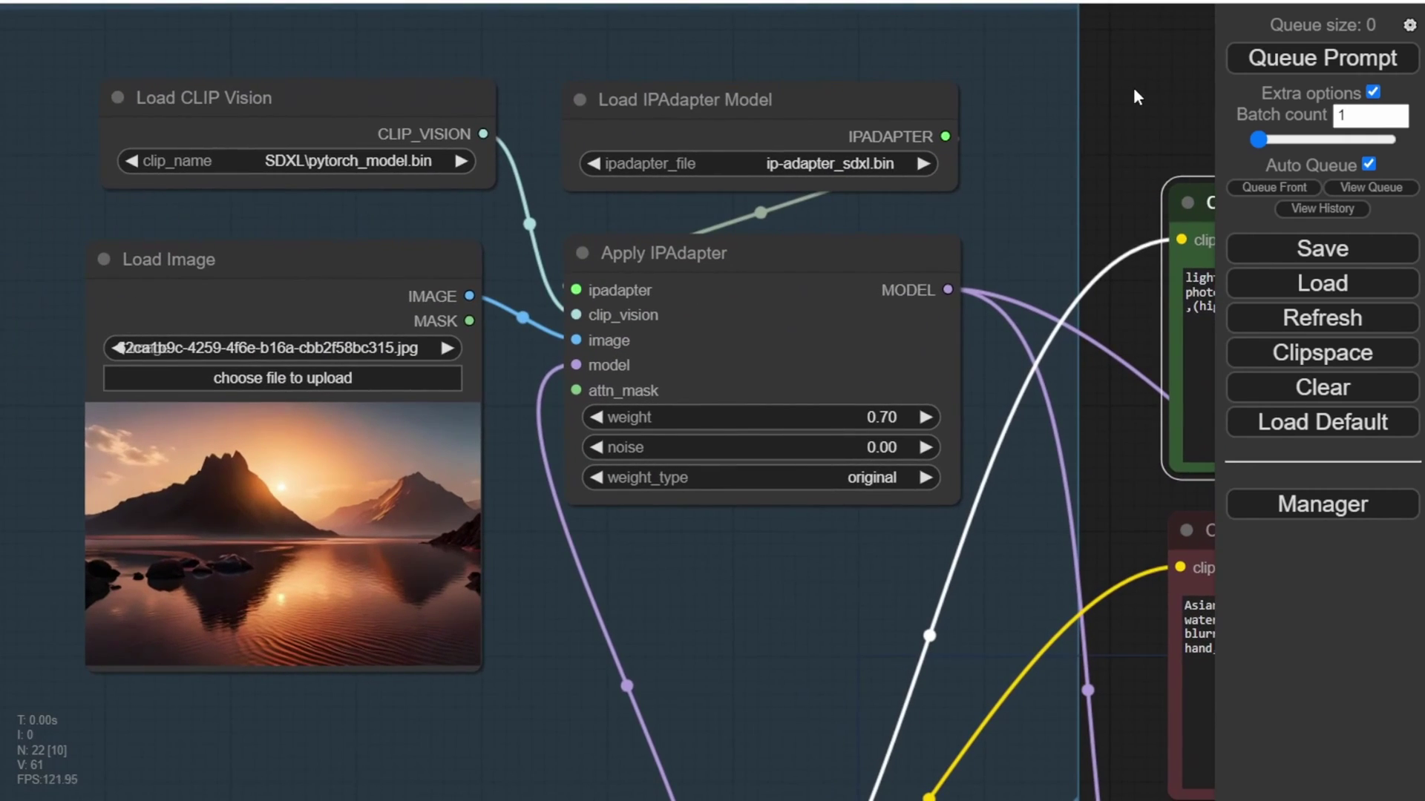
scroll(1133, 87, "down", 3)
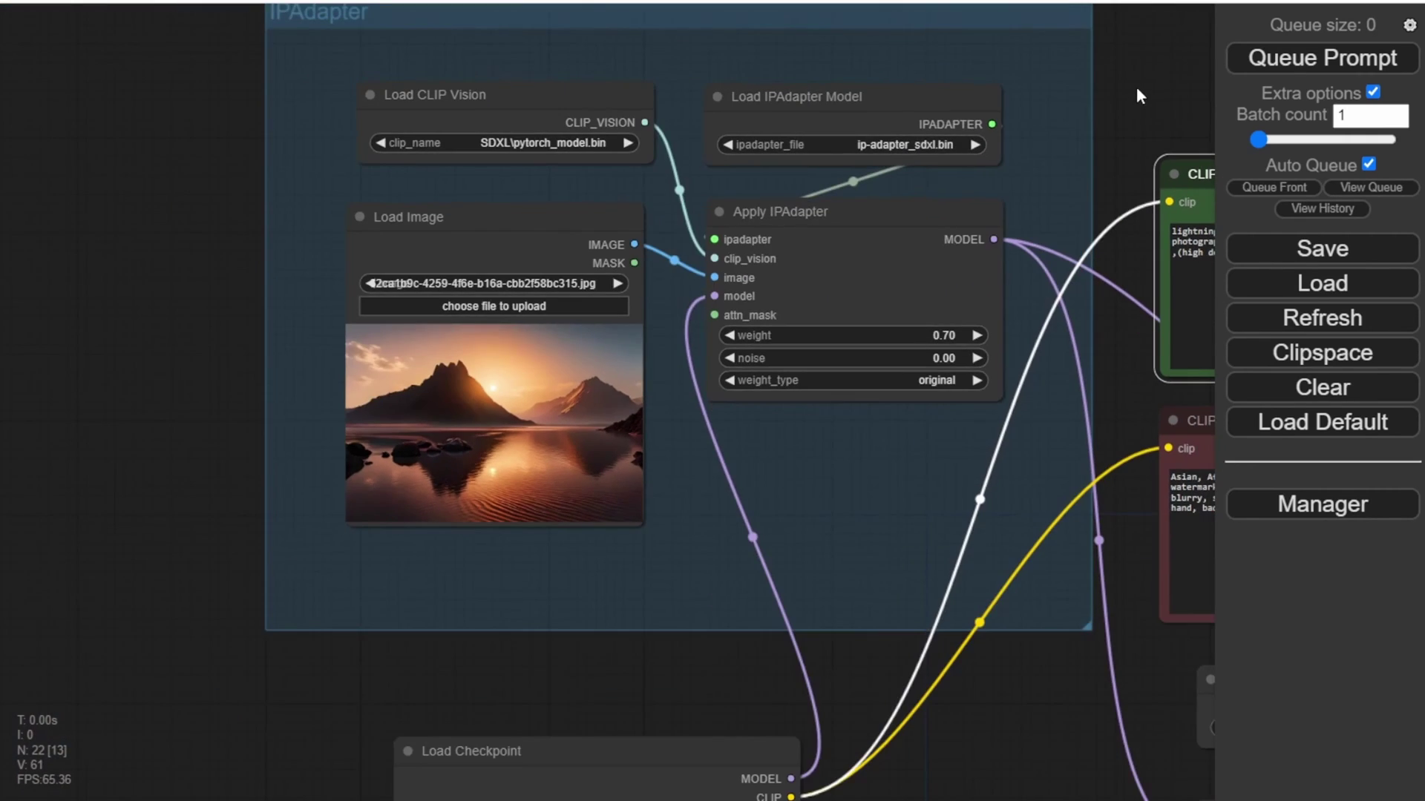
left_click_drag(1137, 87, 447, 23)
scroll(890, 57, "down", 1)
left_click_drag(898, 55, 751, 136)
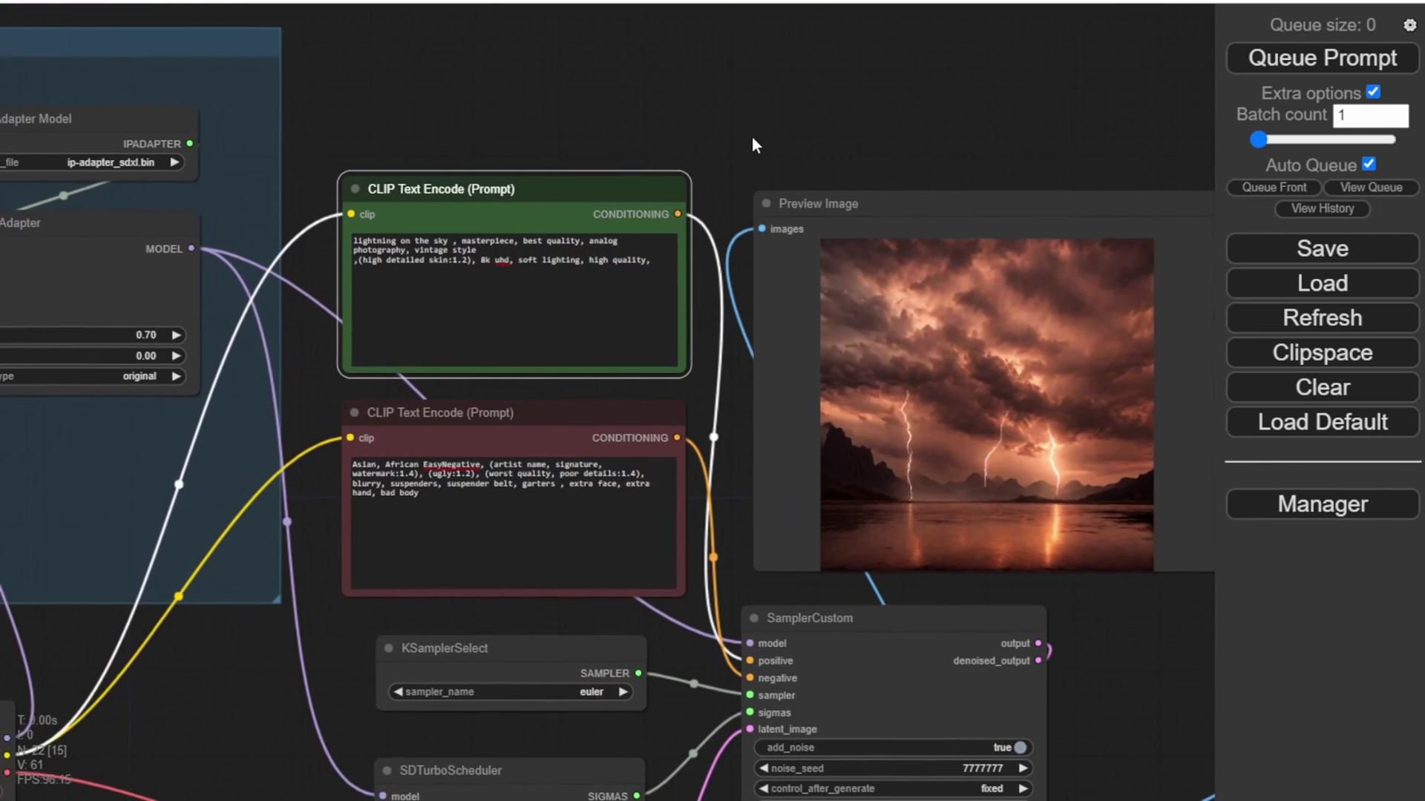
left_click_drag(982, 138, 1032, 88)
left_click_drag(799, 31, 940, 45)
left_click_drag(848, 50, 831, 109)
scroll(1078, 65, "down", 2)
scroll(932, 158, "down", 1)
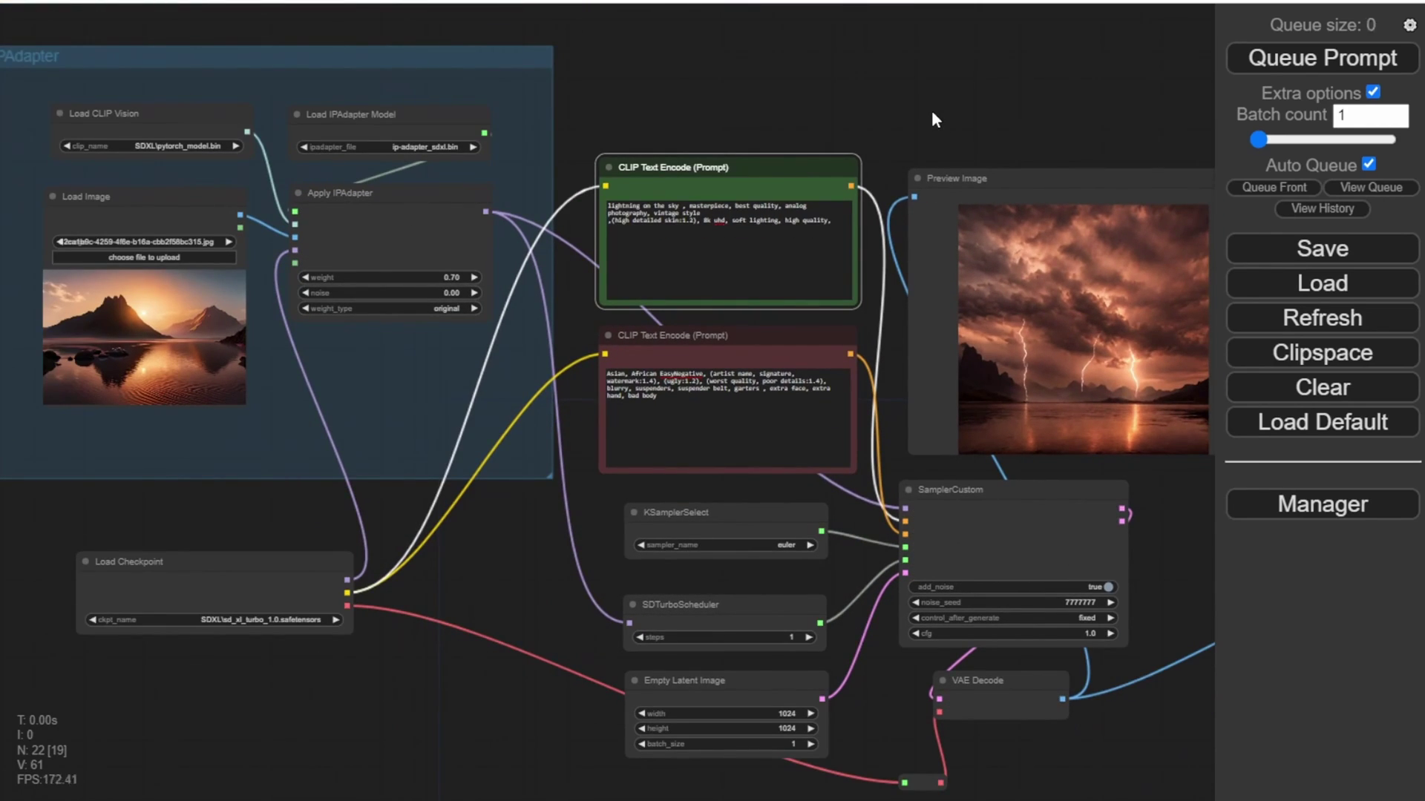
left_click(80, 245)
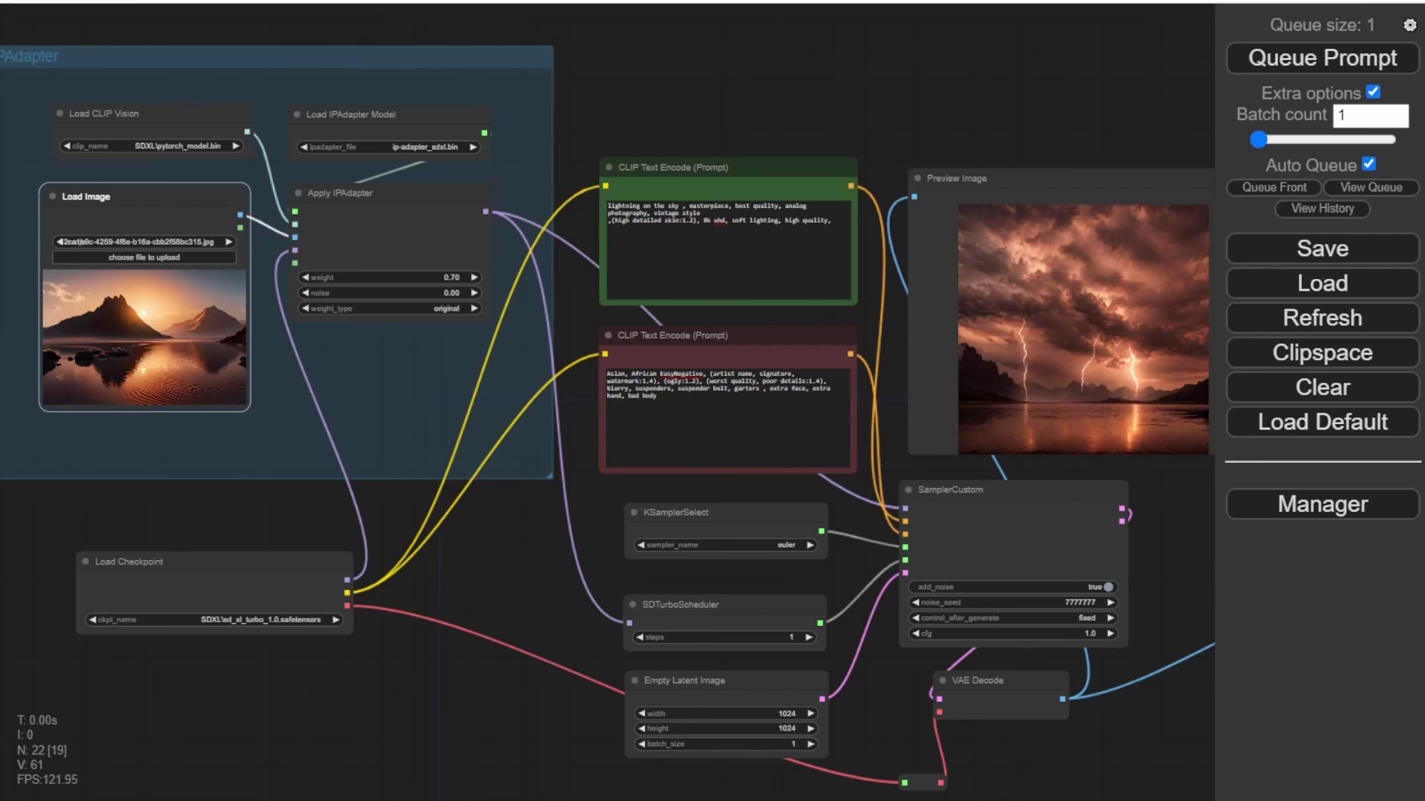
Load the sunlit forest stream photo into the Load Image node as the reference
double_click(337, 270)
left_click_drag(727, 69, 805, 82)
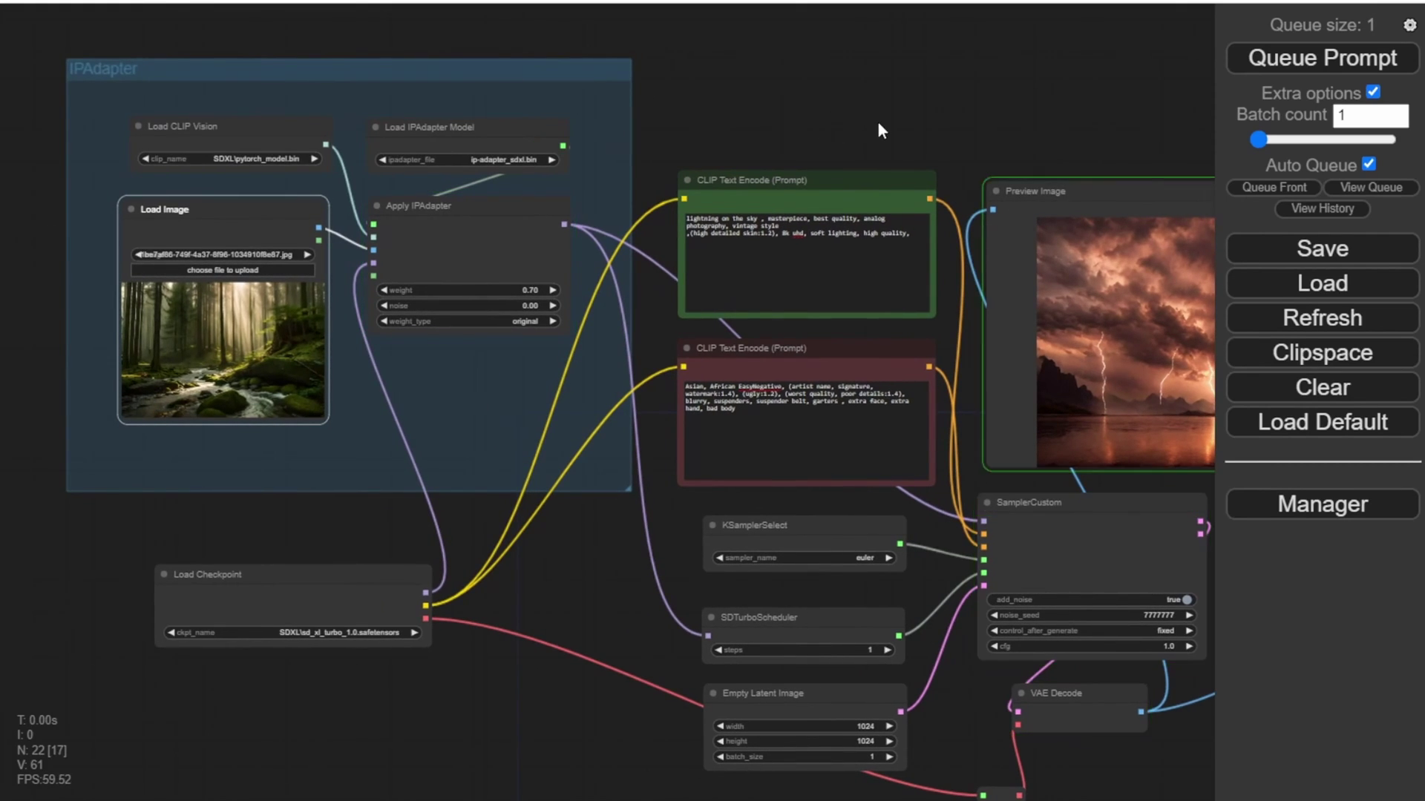
left_click_drag(877, 128, 840, 105)
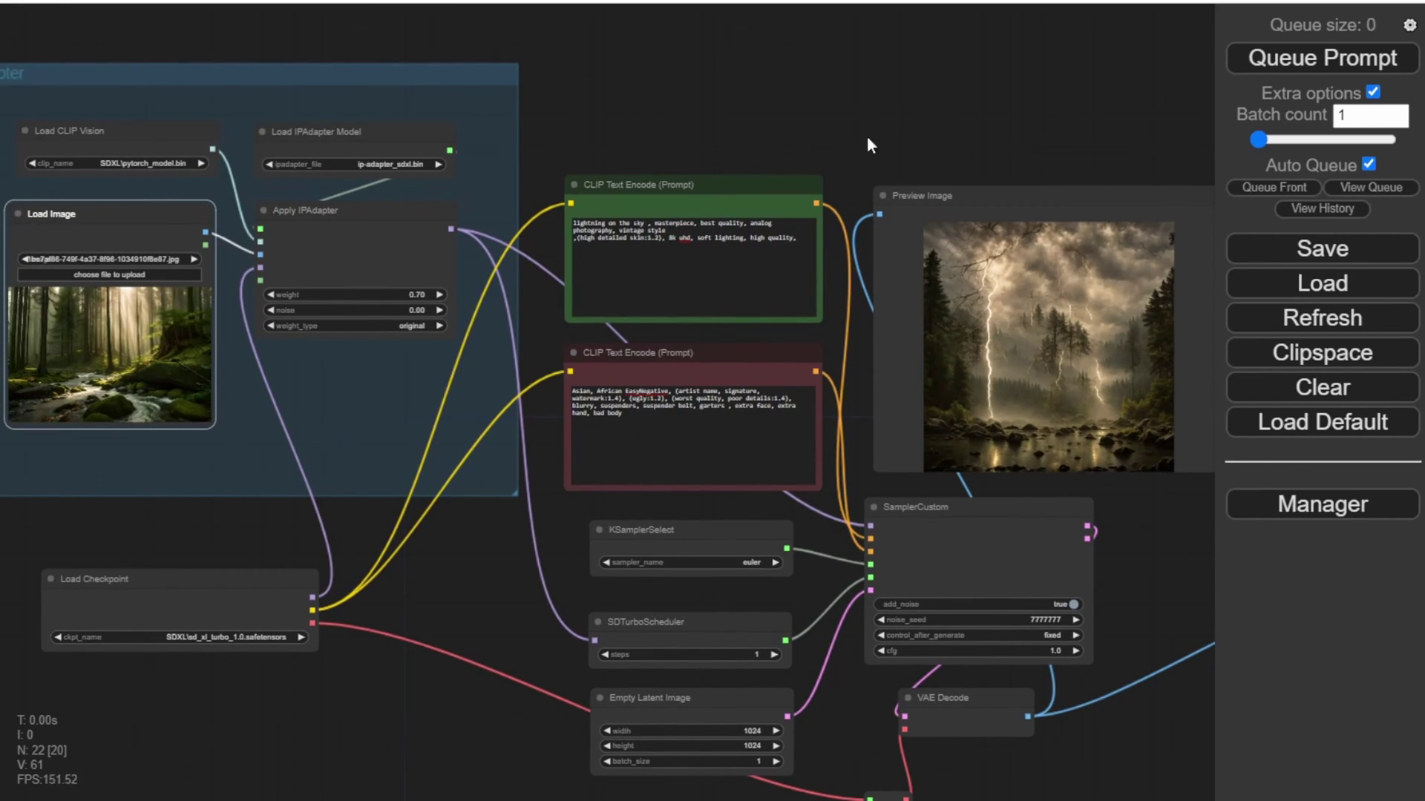
left_click_drag(917, 144, 650, 60)
scroll(732, 123, "up", 6)
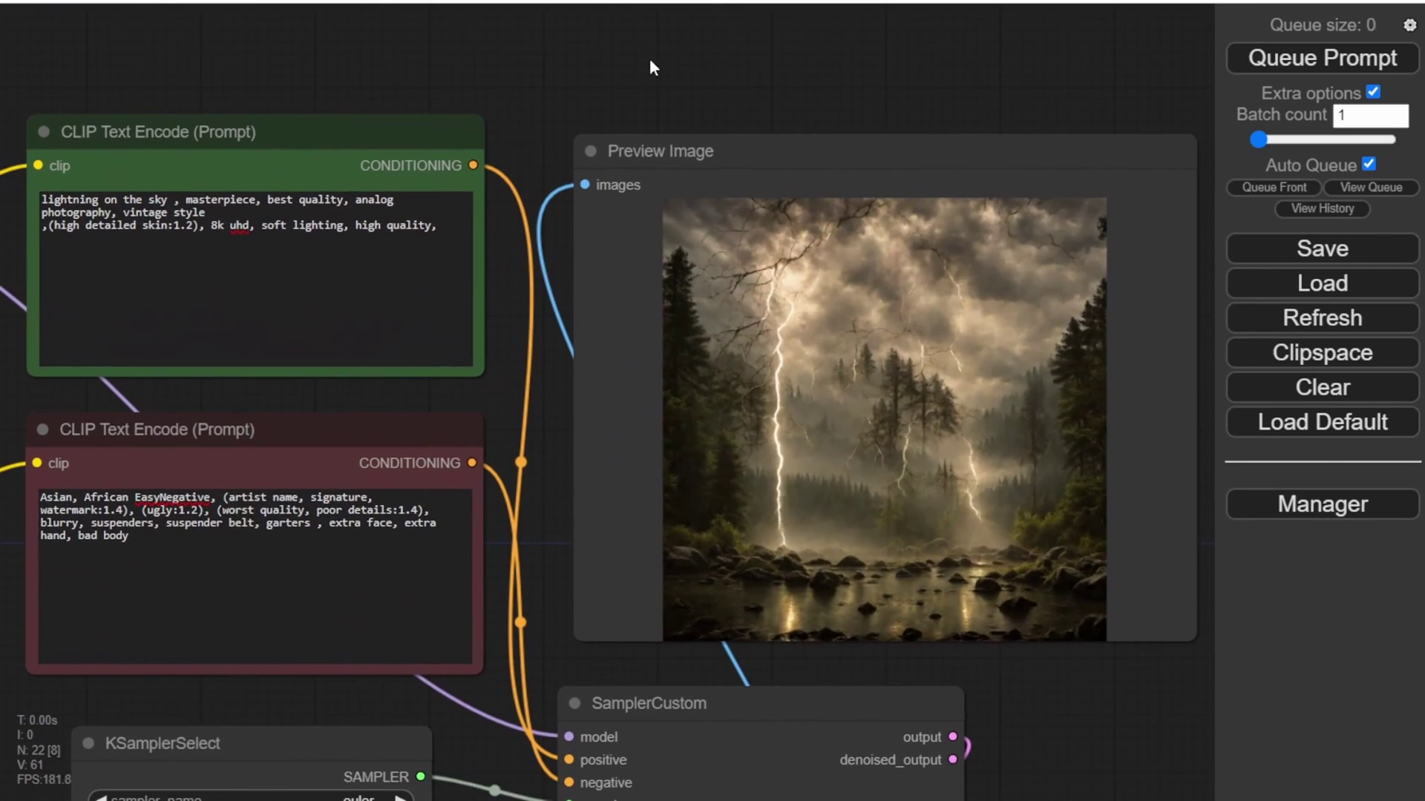
Append tropical forest, fast flooding river water and a single tiger near the river to the prompt
left_click(167, 200)
type(", ")
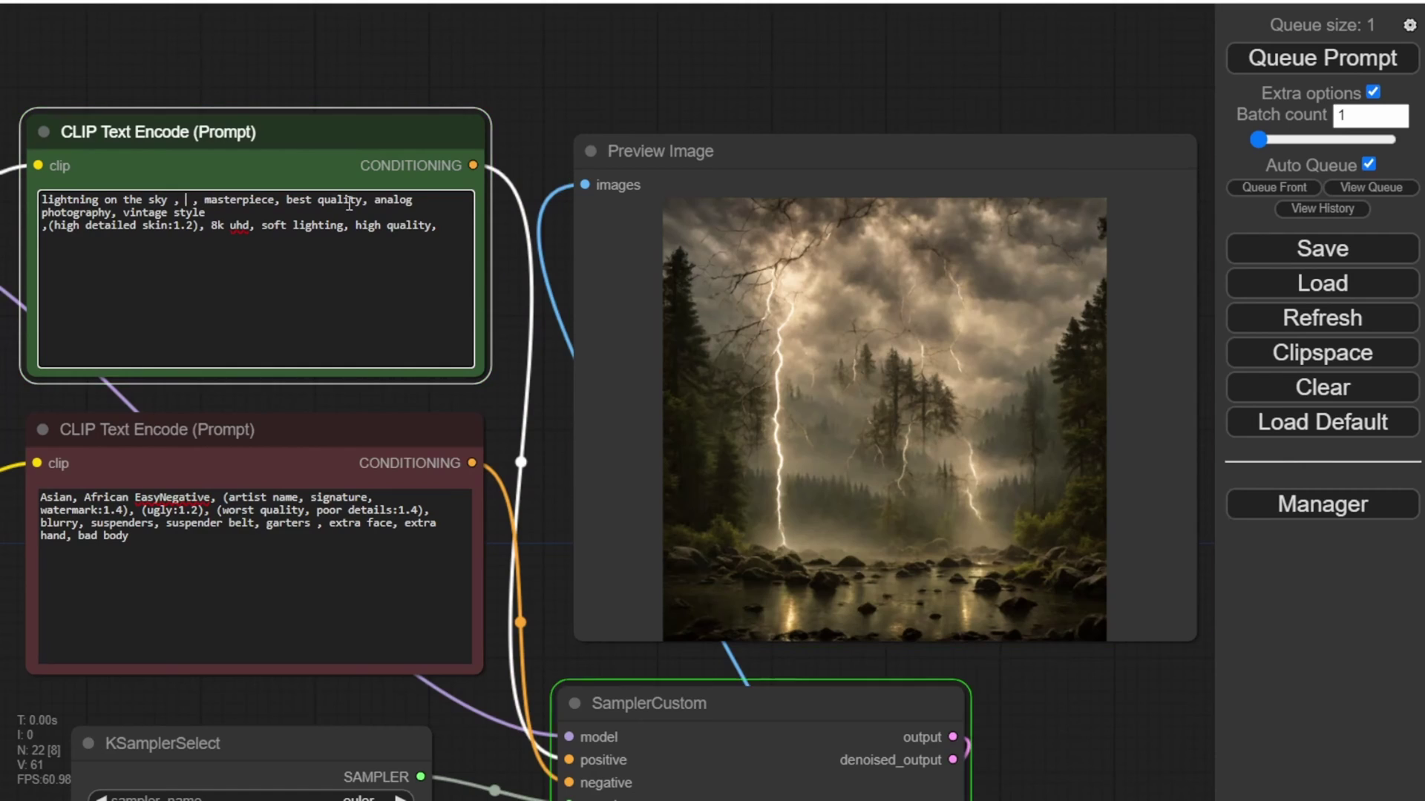
type("on a t")
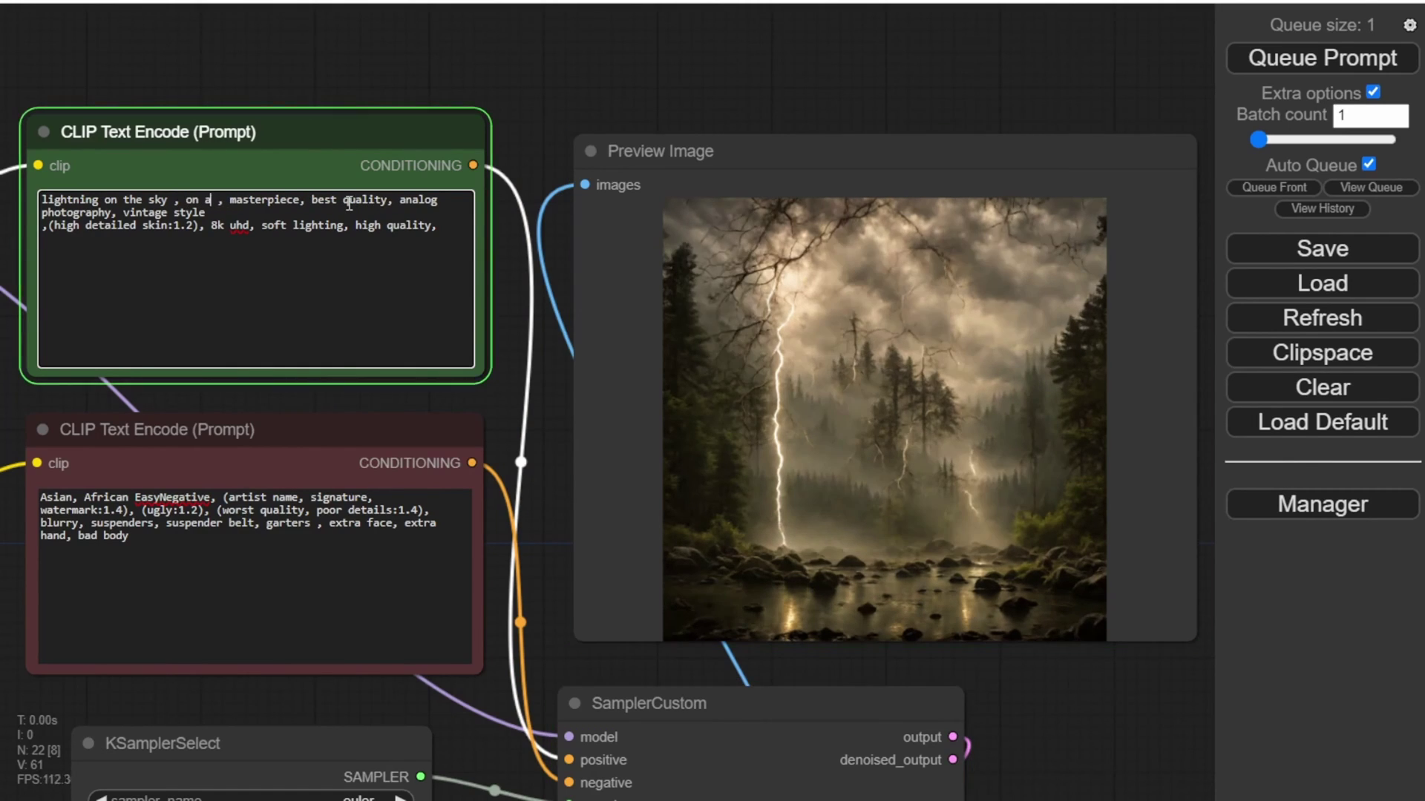
type("ropical fo")
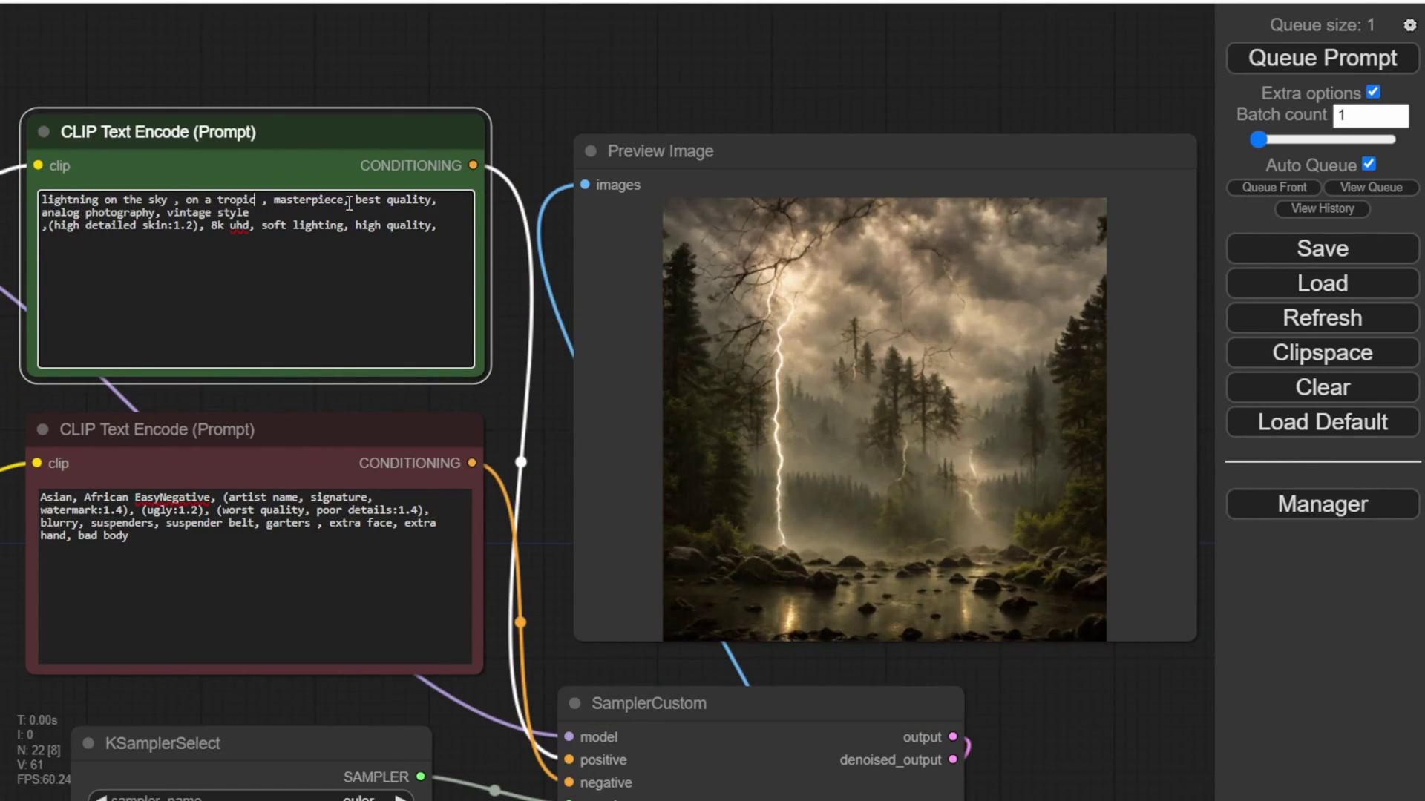
type("rest,")
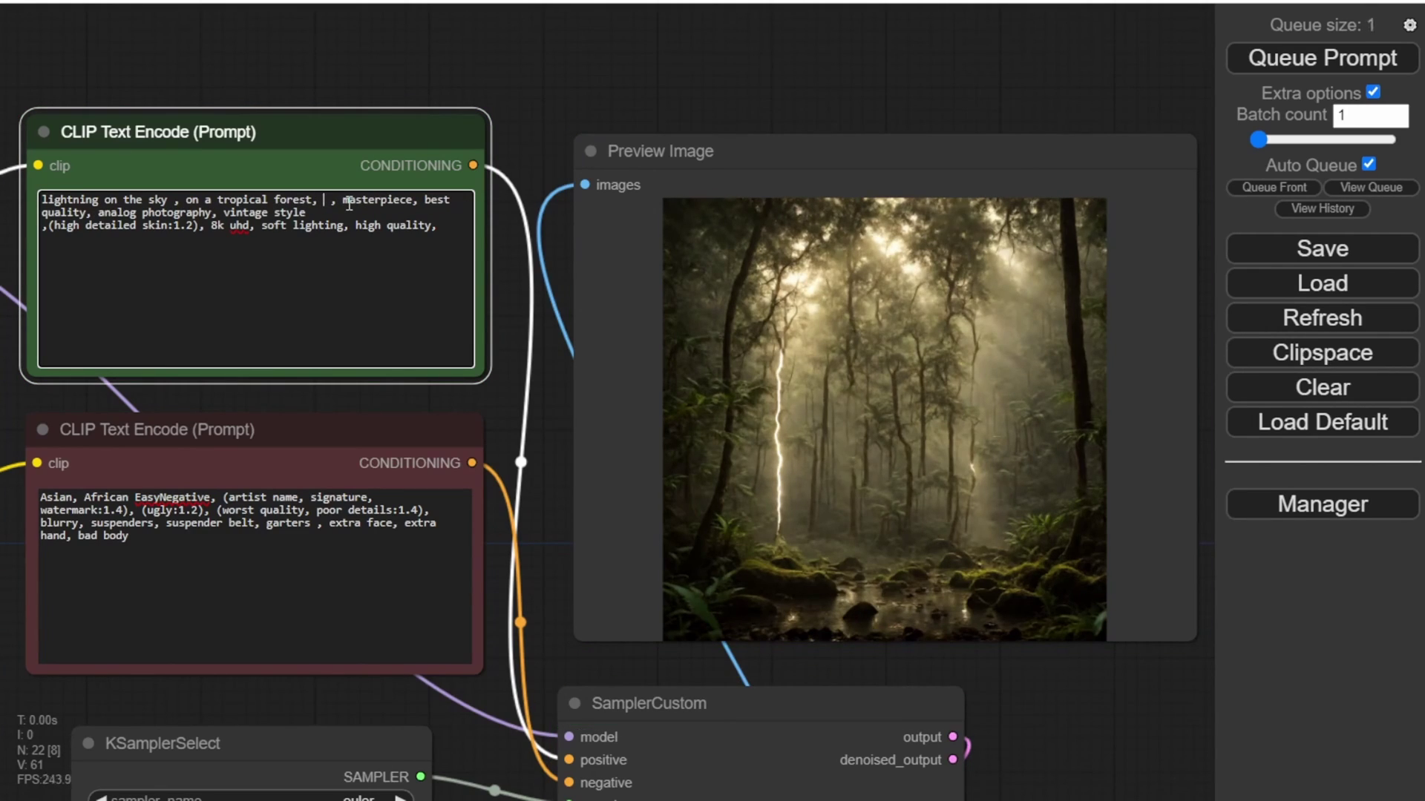
type(" river water flooding , water moving fast, tiger near the ri")
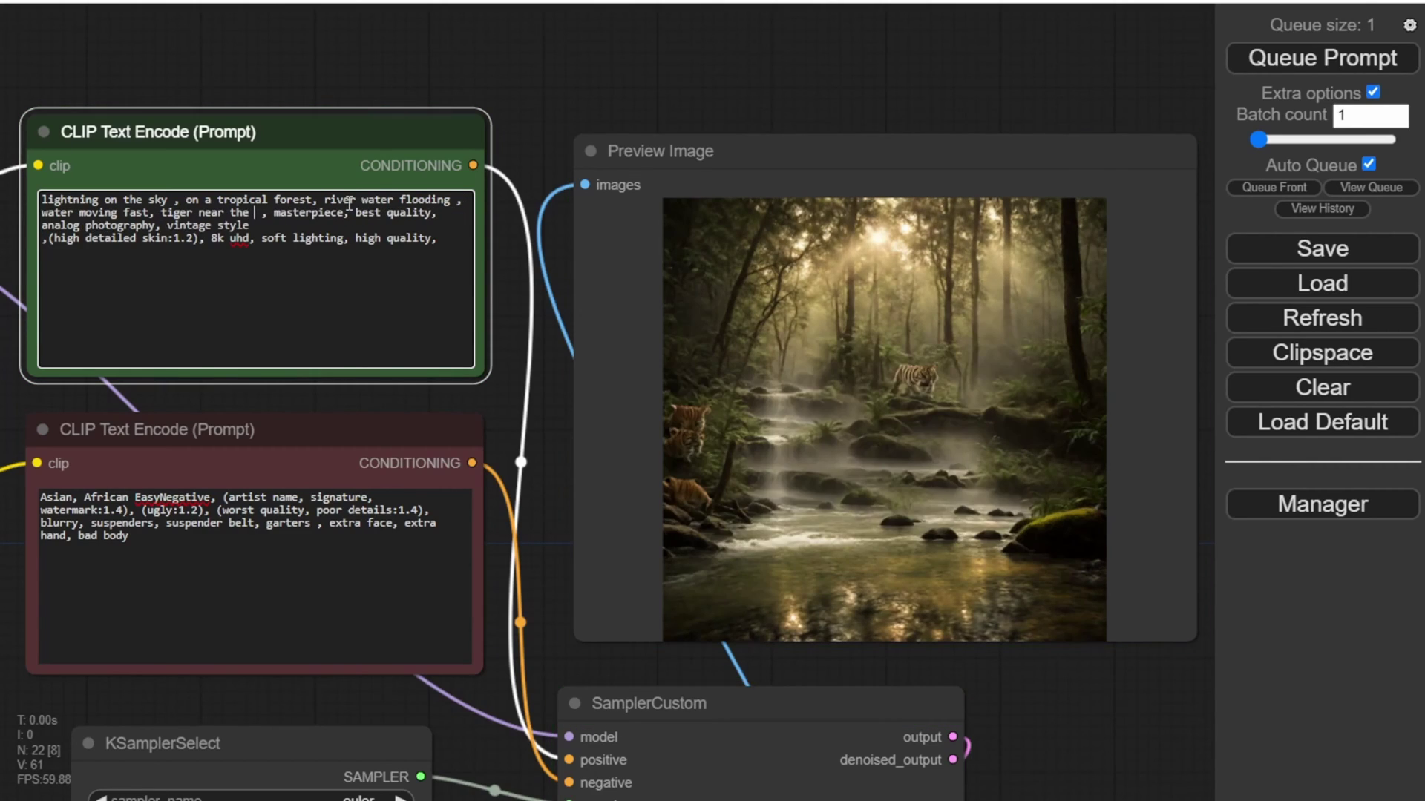
type("ver")
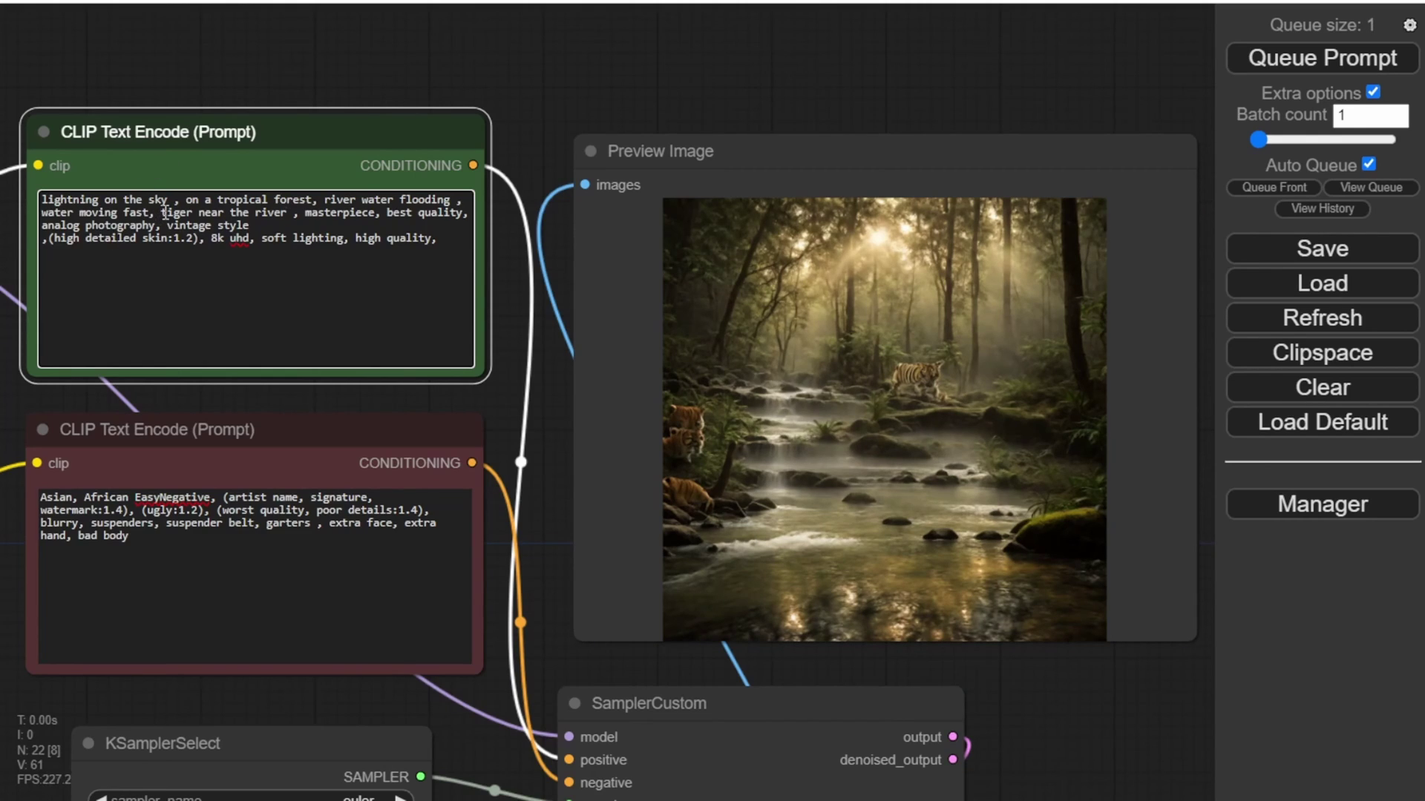
type("1")
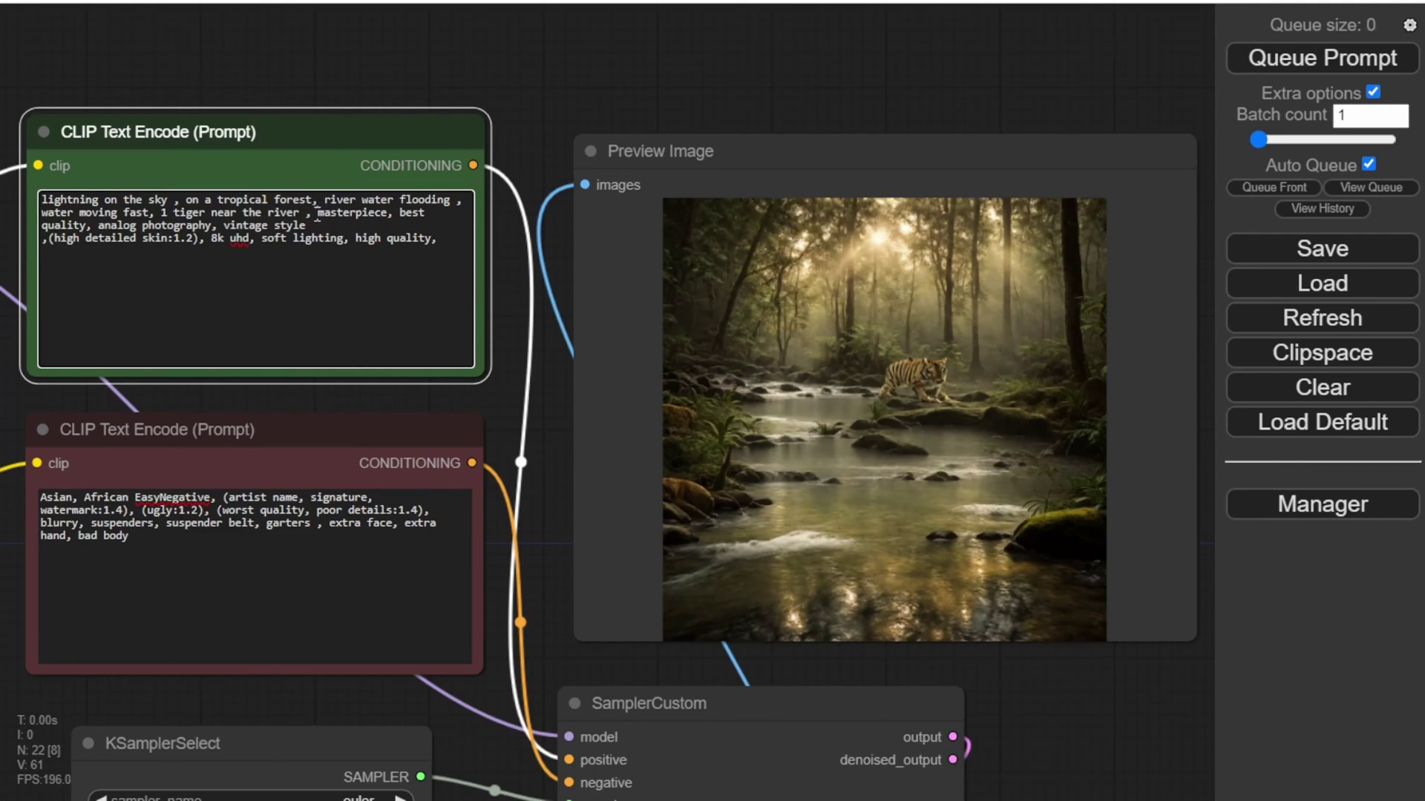
key("Return")
key("Return")
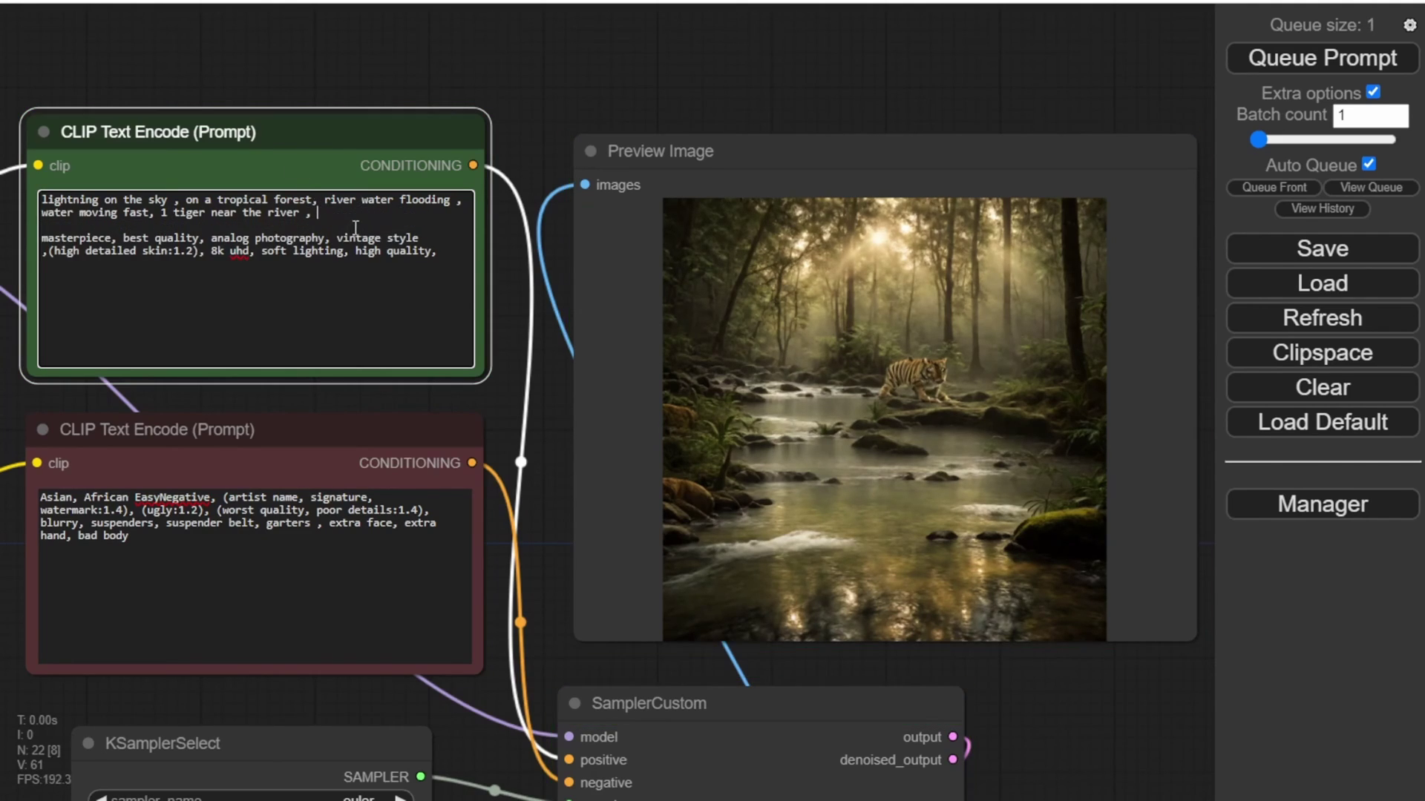
left_click(356, 225)
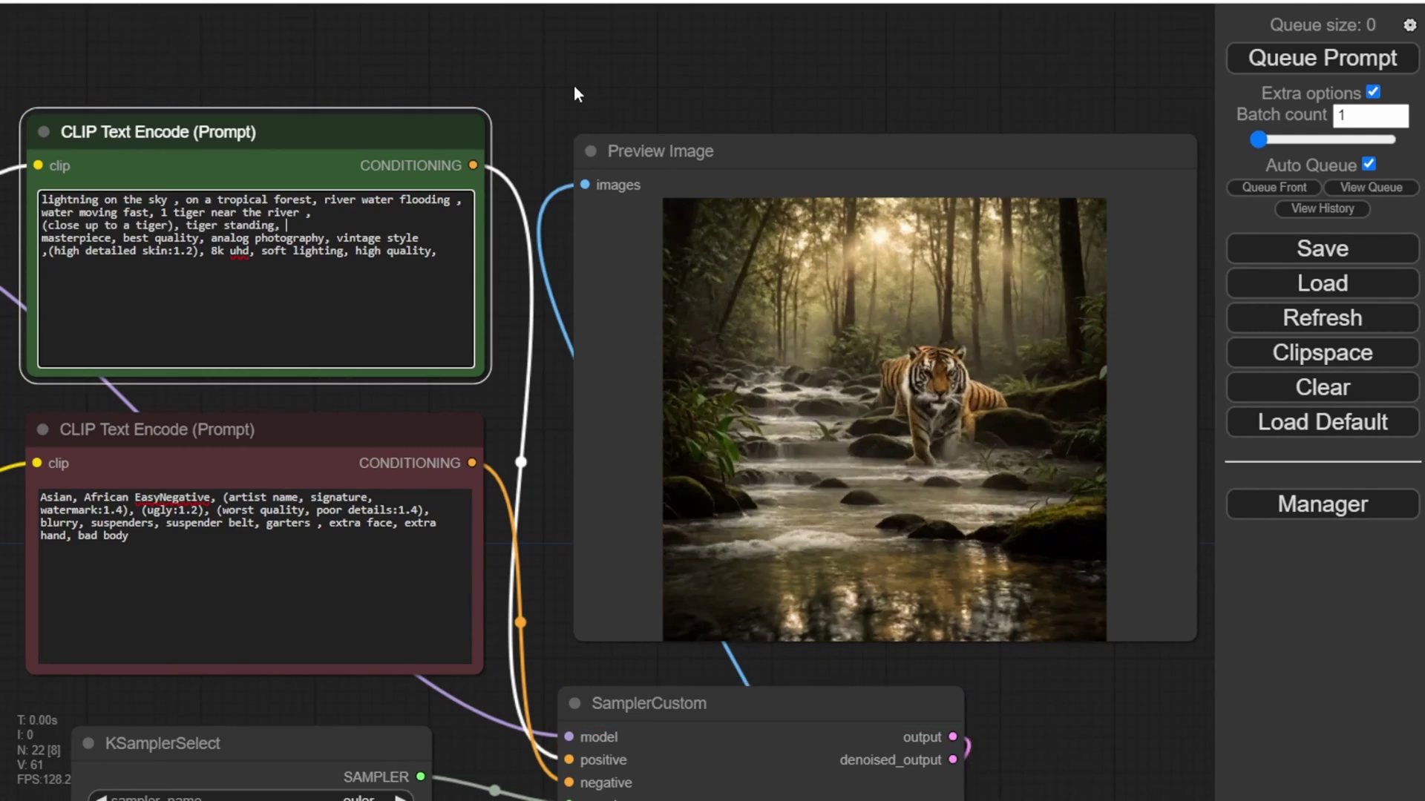
scroll(573, 85, "down", 3)
left_click_drag(573, 85, 734, 110)
scroll(897, 98, "down", 2)
Move Load Image to the upper left and lower Apply IPAdapter plus the IPAdapter/CLIP Vision loaders
left_click_drag(614, 86, 973, 199)
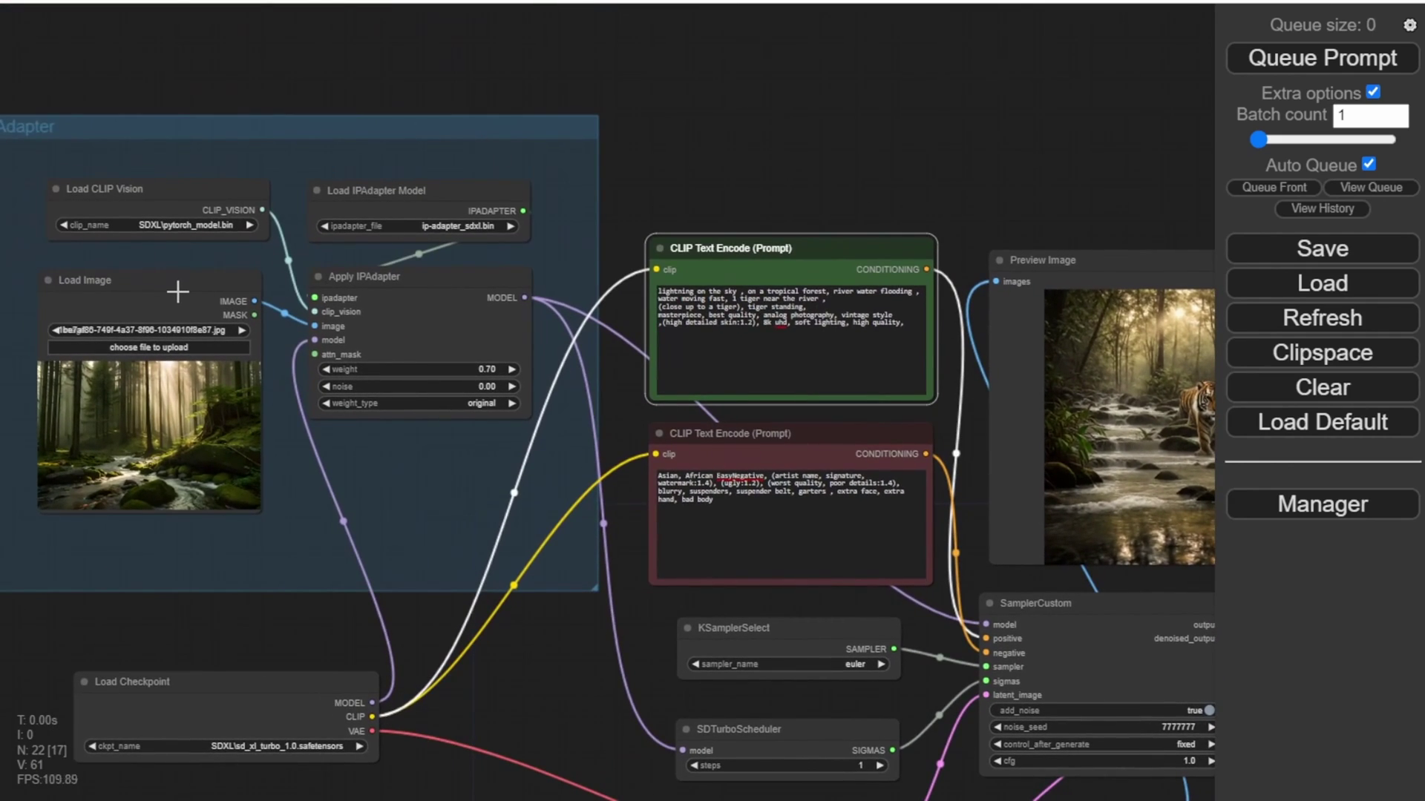
left_click_drag(178, 291, 796, 33)
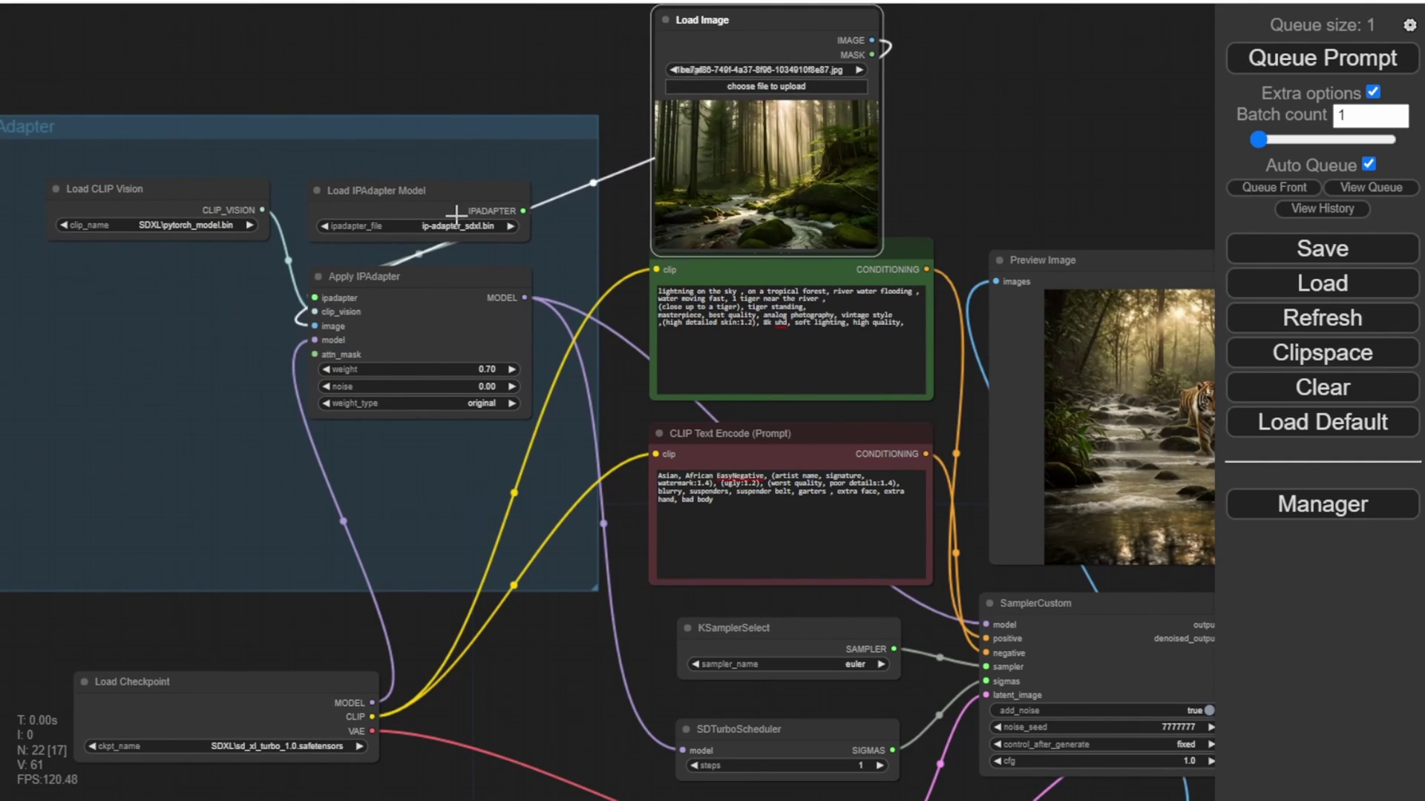
left_click_drag(412, 278, 155, 421)
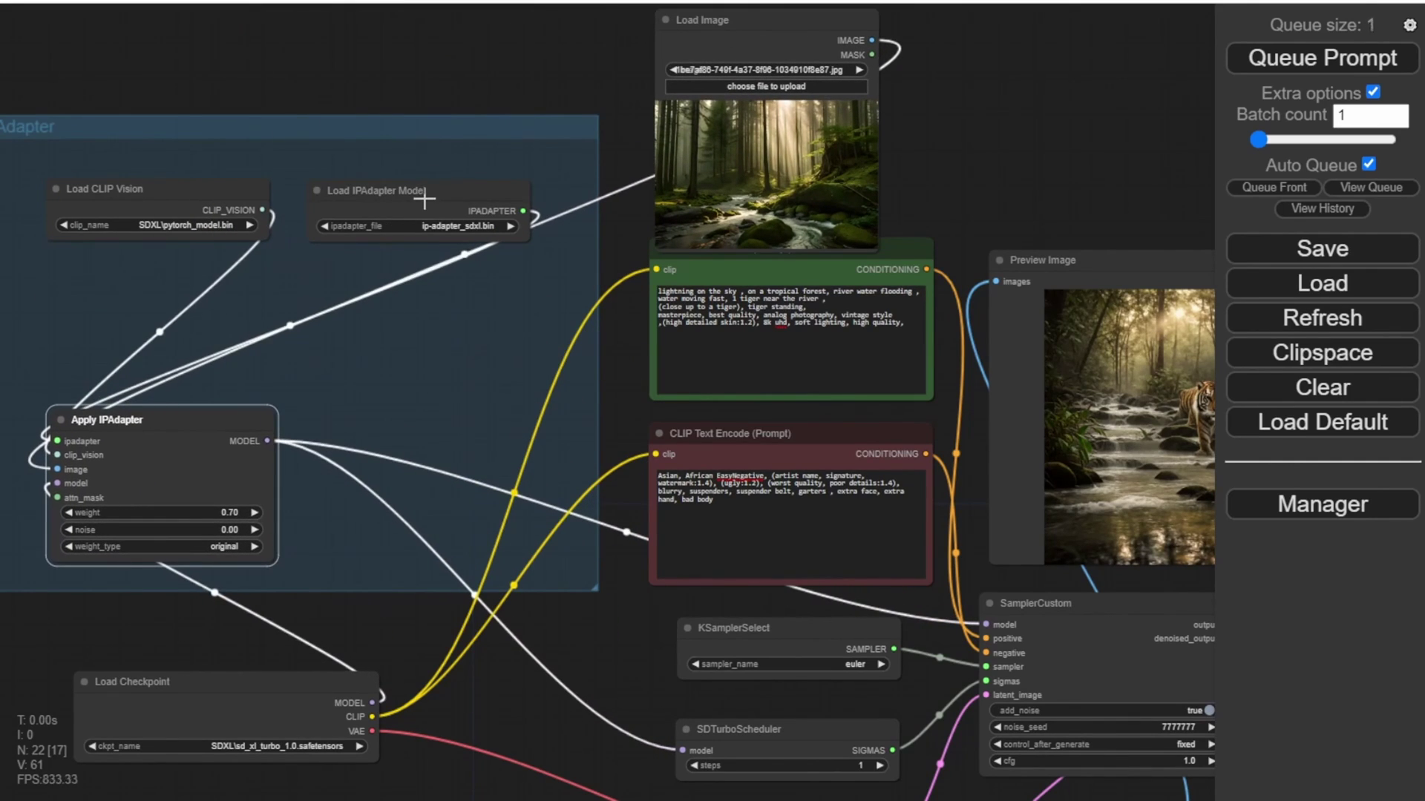
left_click_drag(407, 201, 407, 362)
left_click_drag(175, 191, 142, 294)
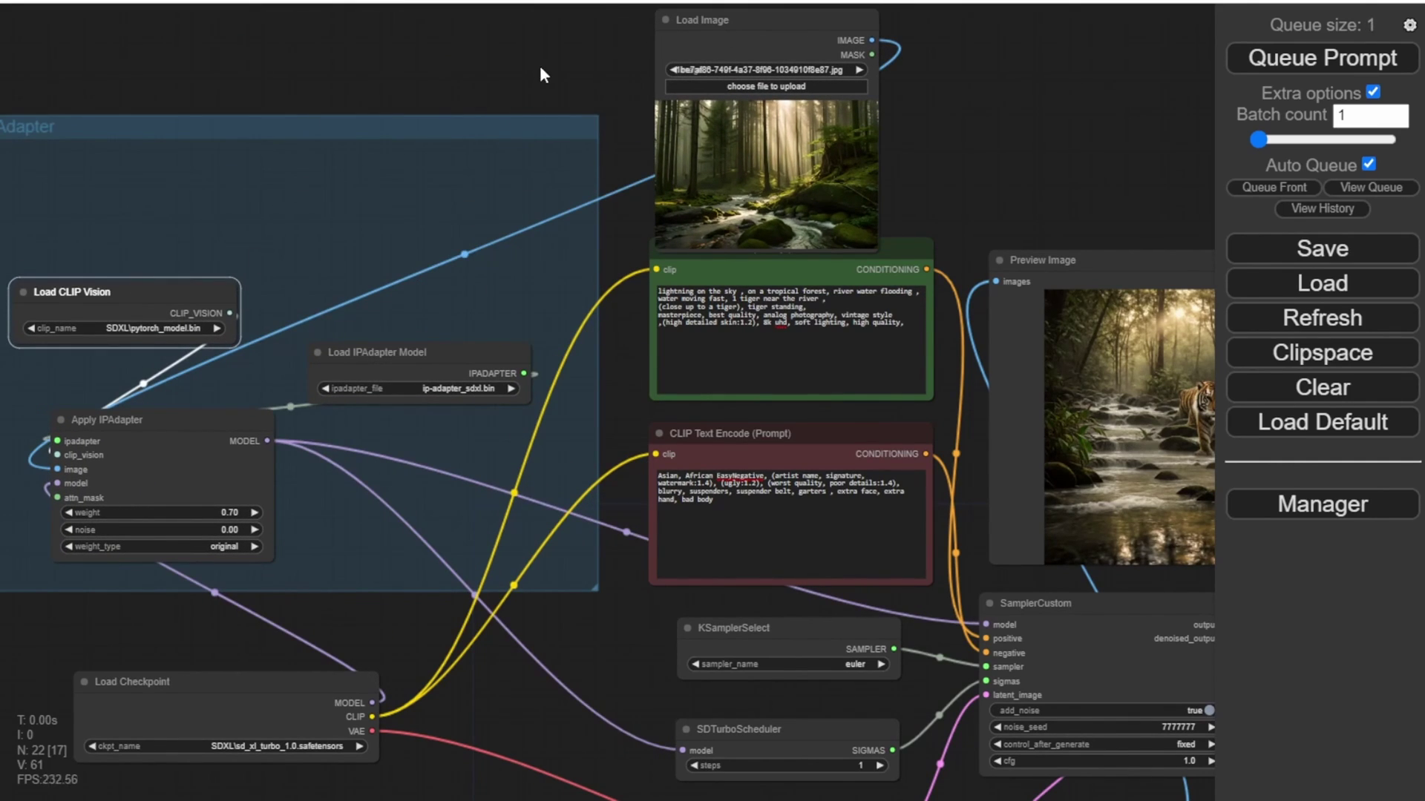
left_click_drag(540, 66, 278, 170)
left_click_drag(499, 161, 226, 157)
Place Preview Image at the top with the positive and negative prompts arranged beneath it
left_click_drag(822, 388, 471, 45)
left_click_drag(506, 579, 843, 547)
left_click_drag(522, 378, 501, 542)
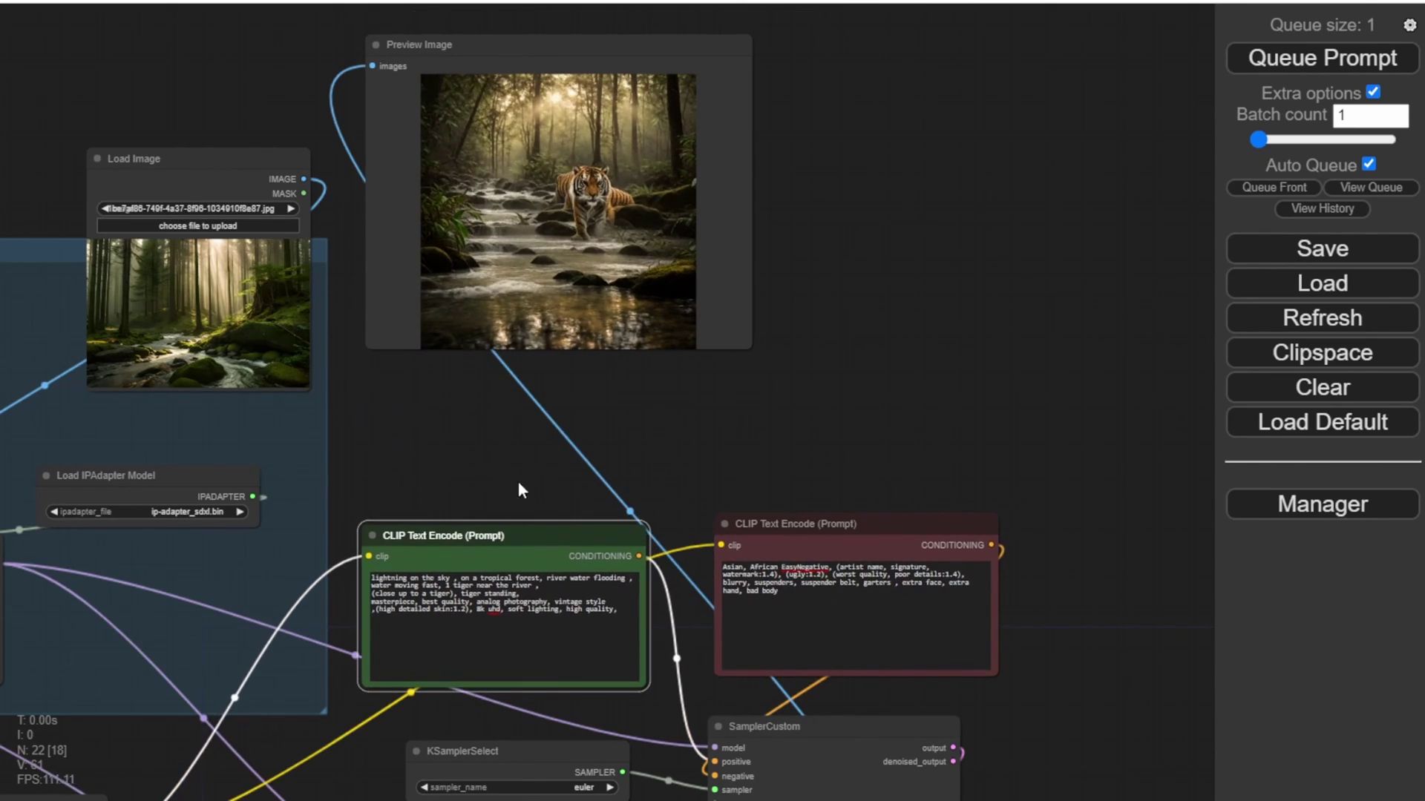
left_click_drag(507, 415, 510, 476)
left_click_drag(527, 101, 517, 212)
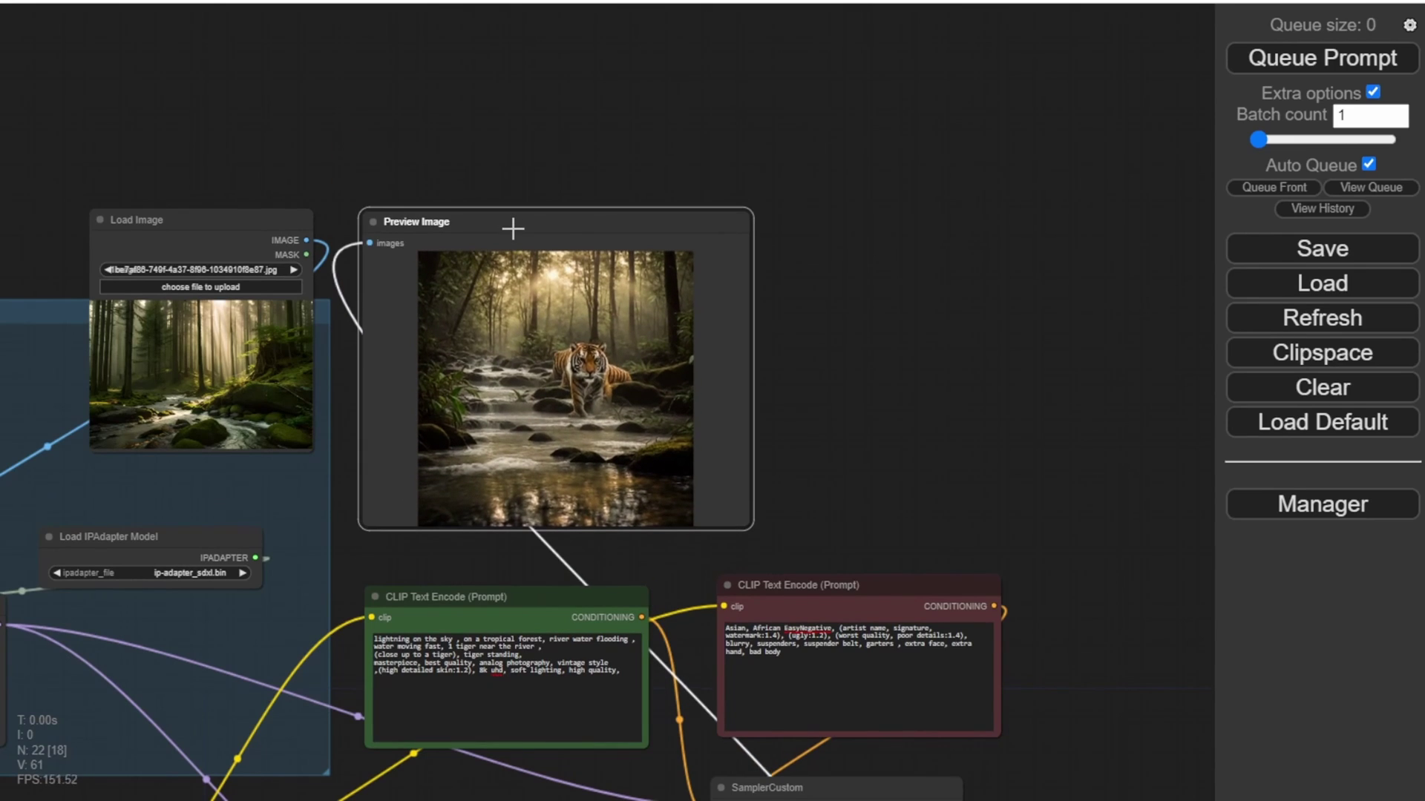
left_click_drag(954, 388, 942, 251)
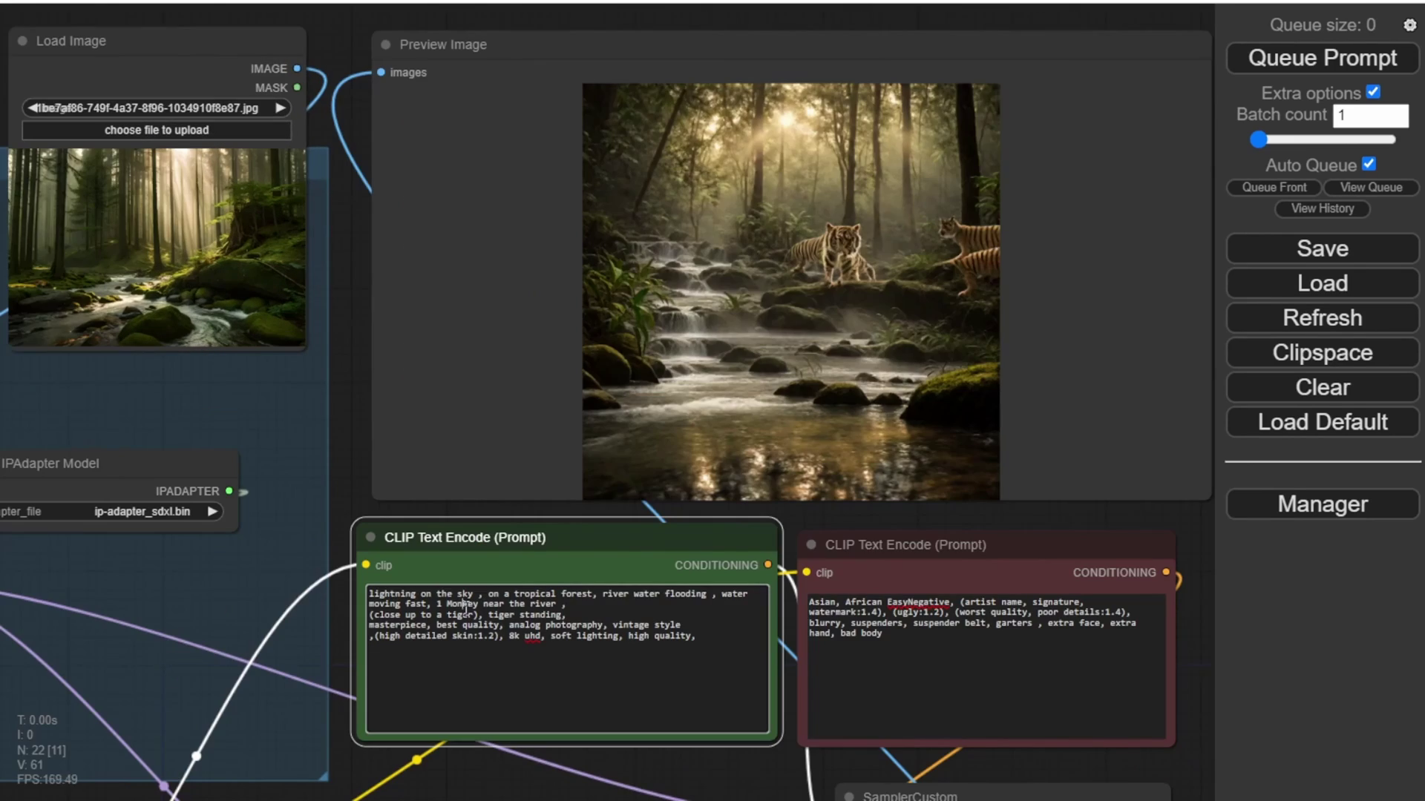
Replace both 'tiger' words in the positive prompt with 'Monkey'
double_click(466, 606)
key("ctrl+c")
double_click(460, 615)
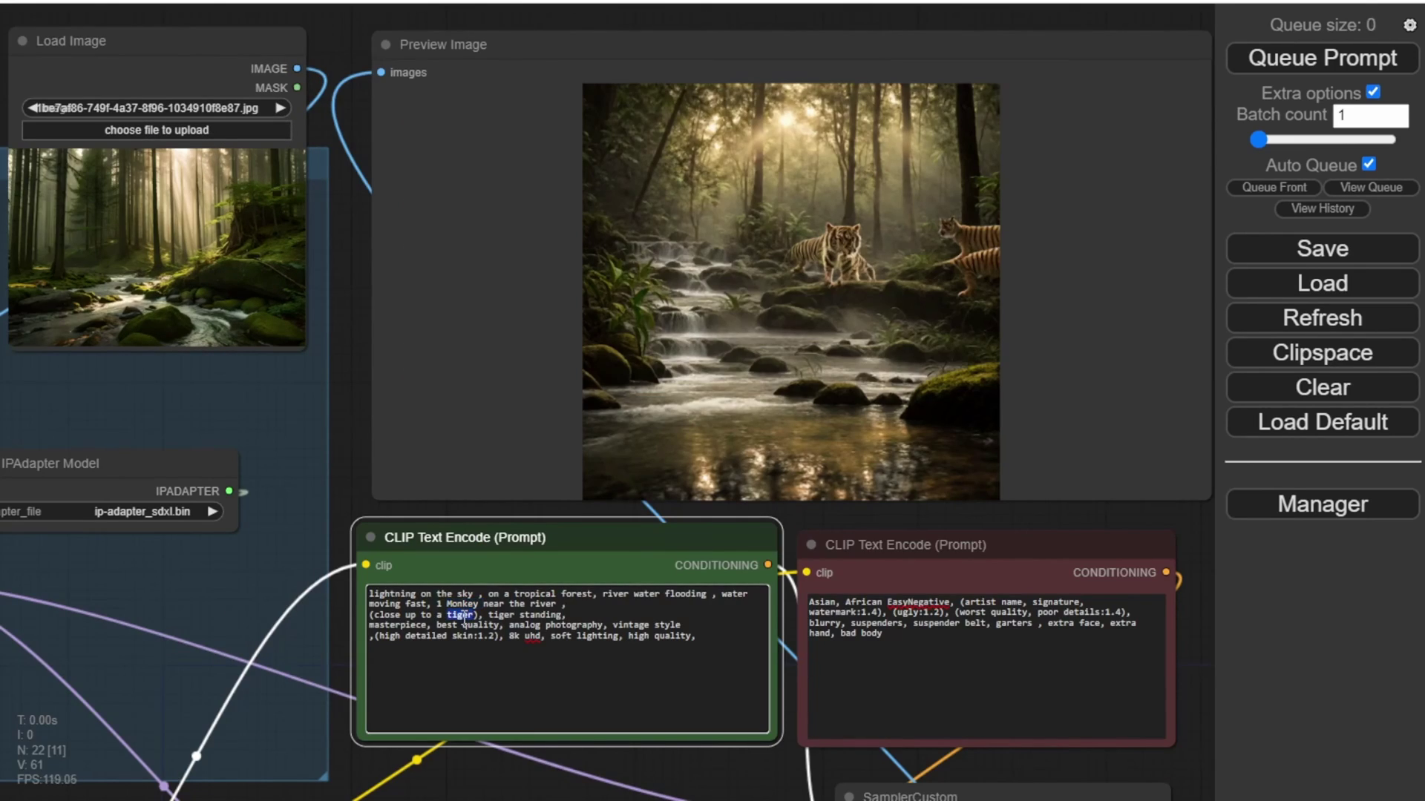
key("ctrl+v")
double_click(512, 615)
key("ctrl+v")
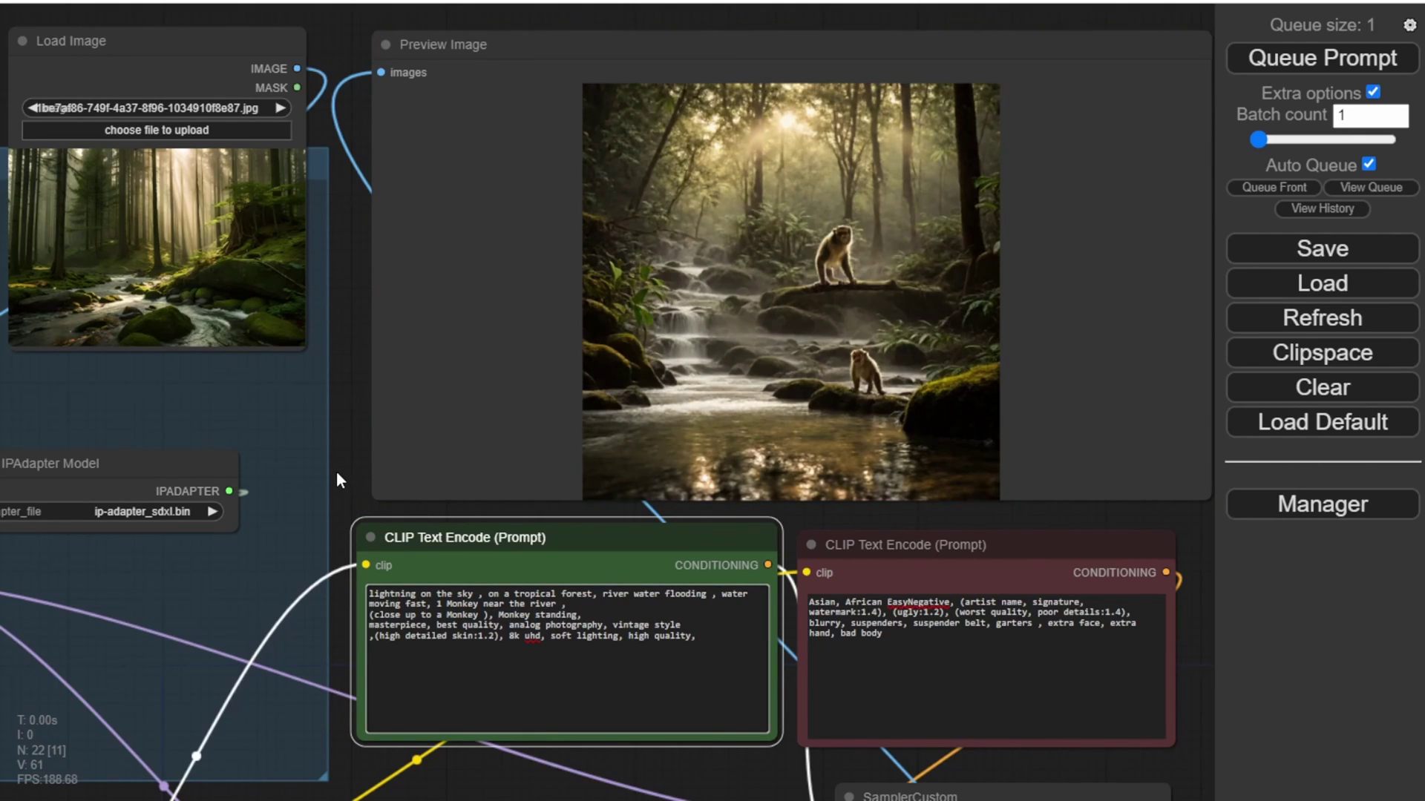
left_click(357, 478)
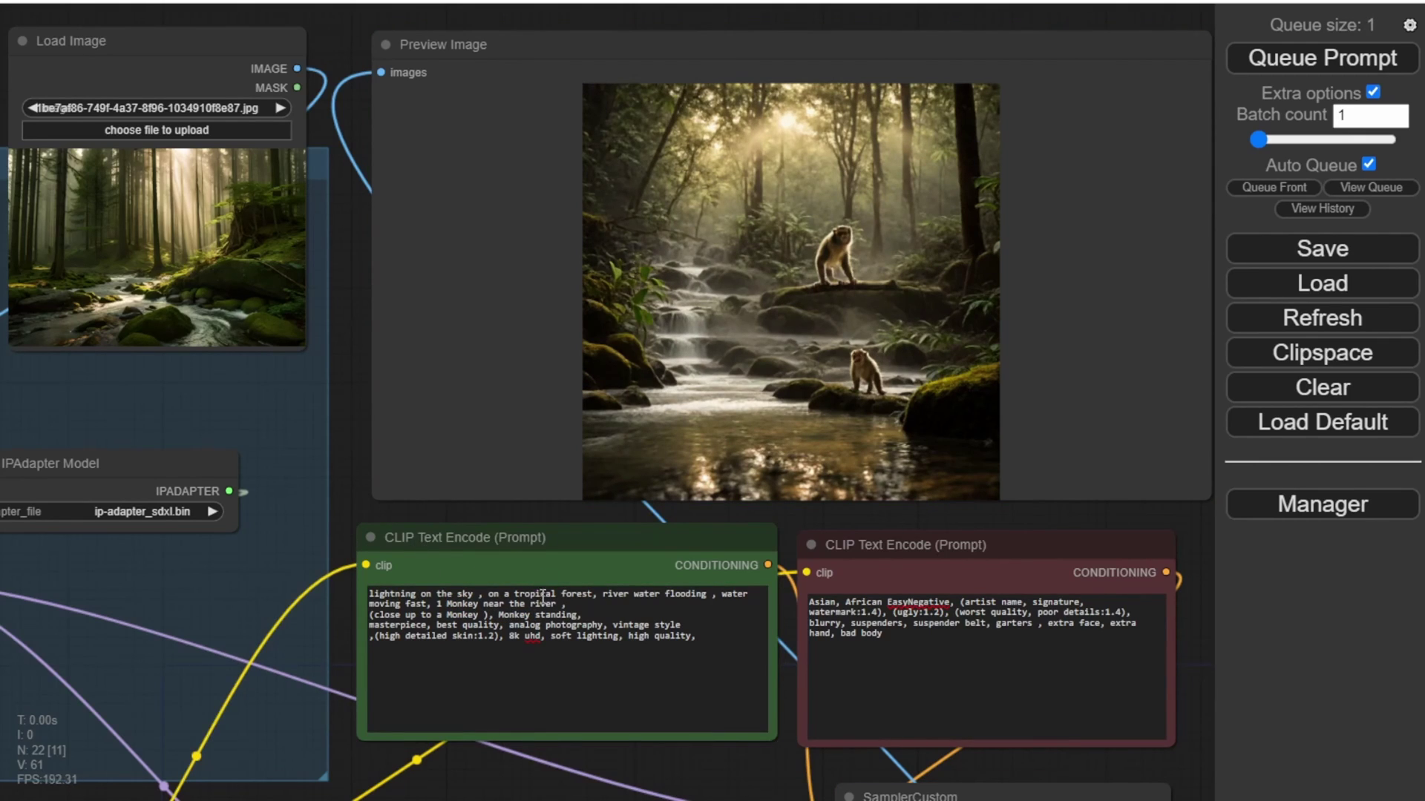
Delete the first three animal lines from the positive prompt
left_click(590, 615)
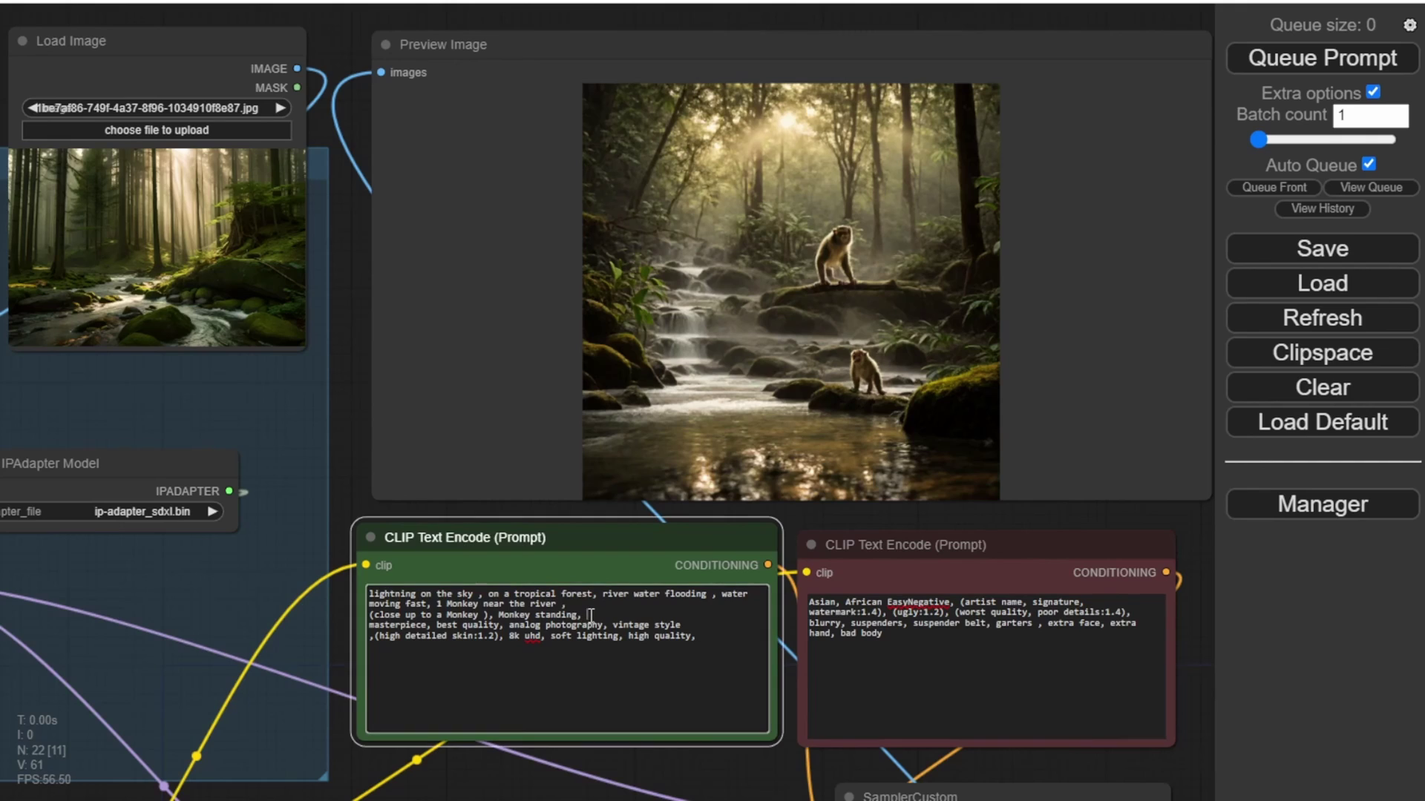
left_click_drag(590, 615, 352, 586)
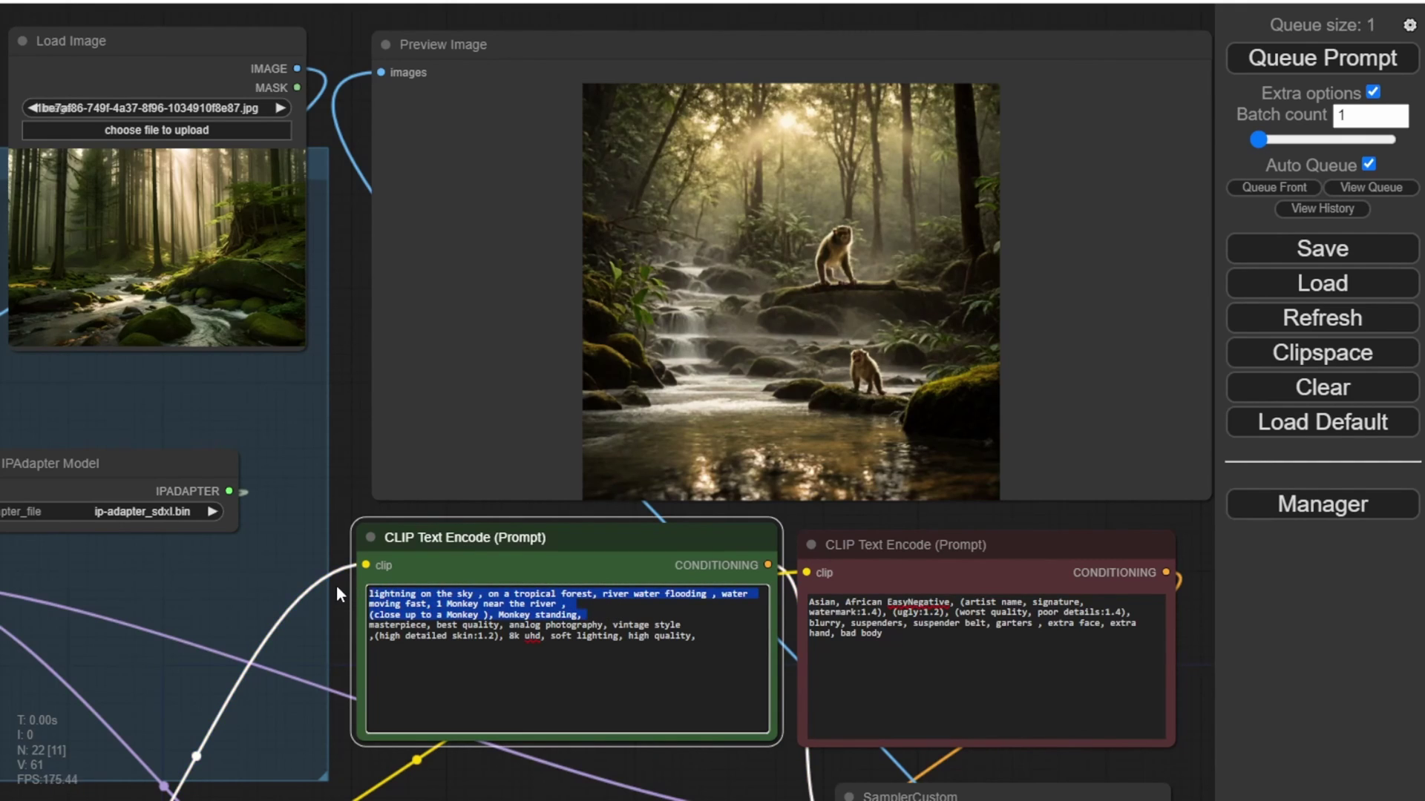
key("BackSpace")
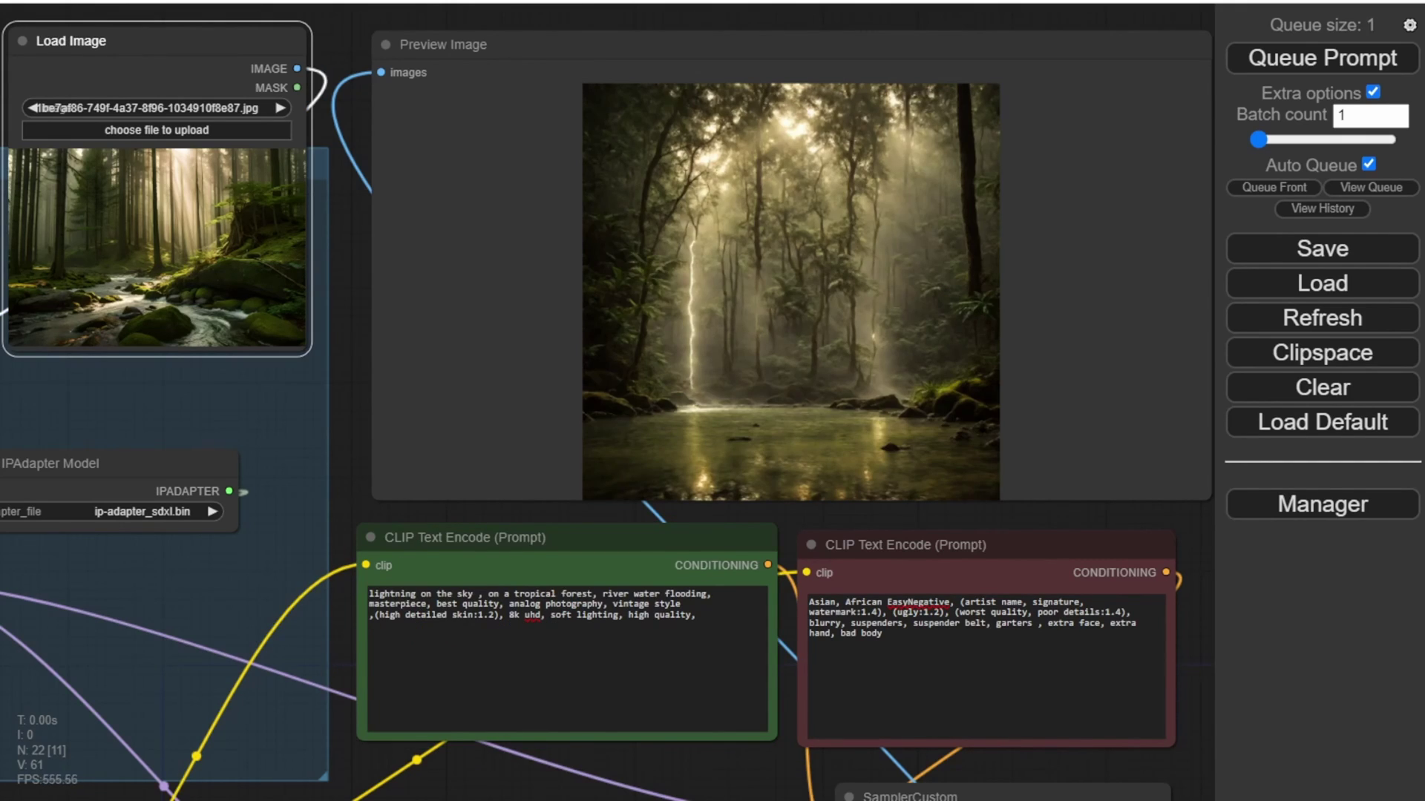
Load the living-room reference photo and change 'the sky' to 'outside the window' in the prompt
double_click(581, 282)
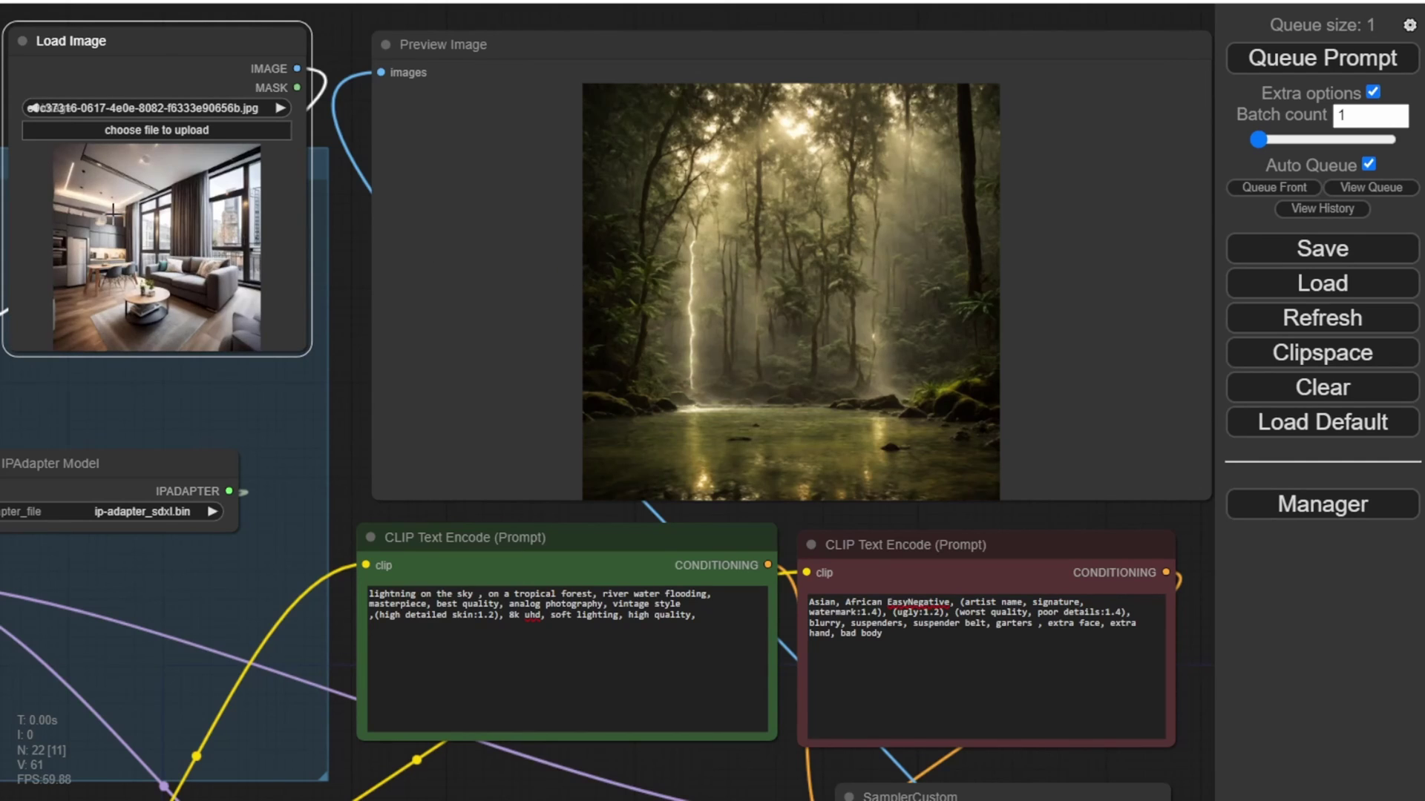
left_click_drag(356, 327, 398, 326)
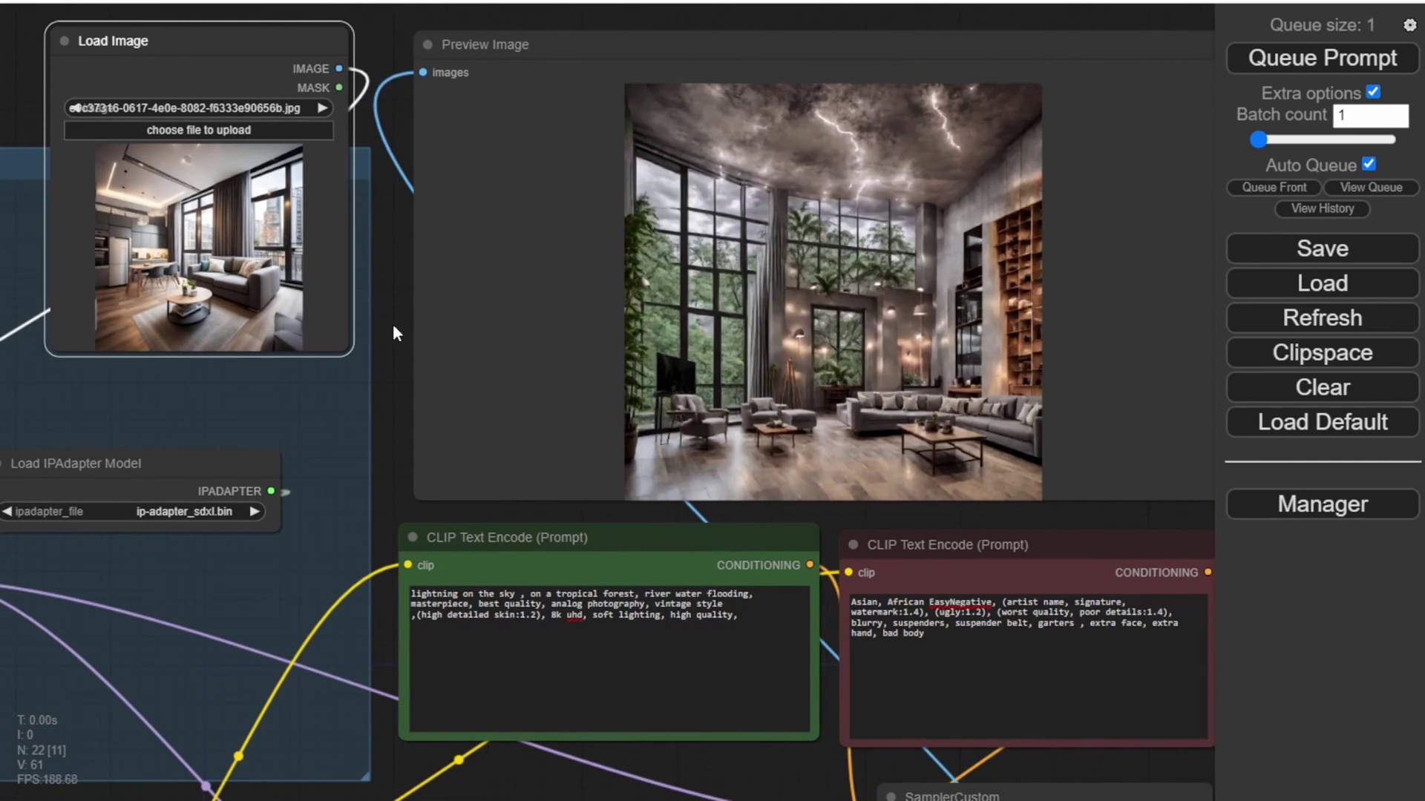
left_click(512, 594)
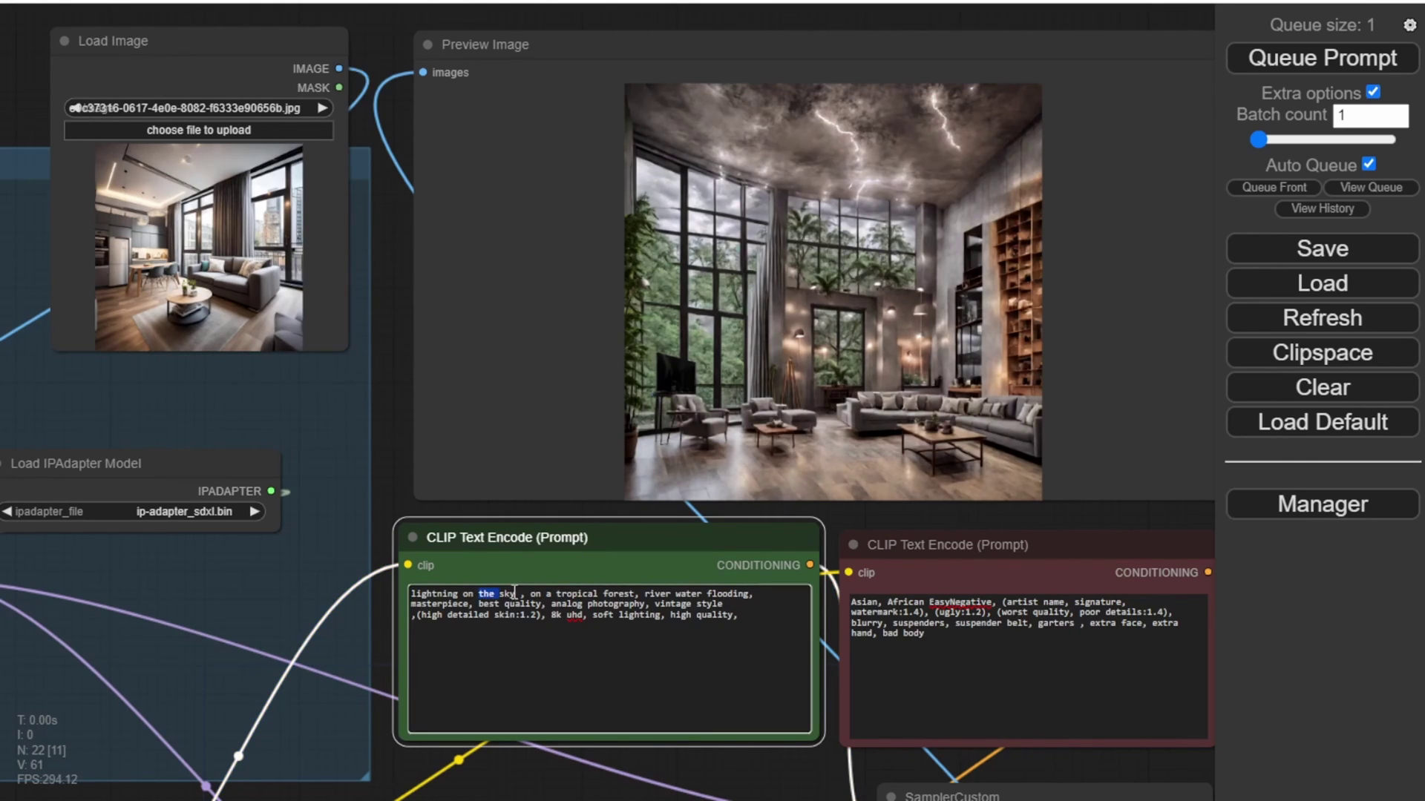
left_click_drag(515, 594, 480, 592)
key("BackSpace")
key("BackSpace")
key("BackSpace")
key("BackSpace")
type("out")
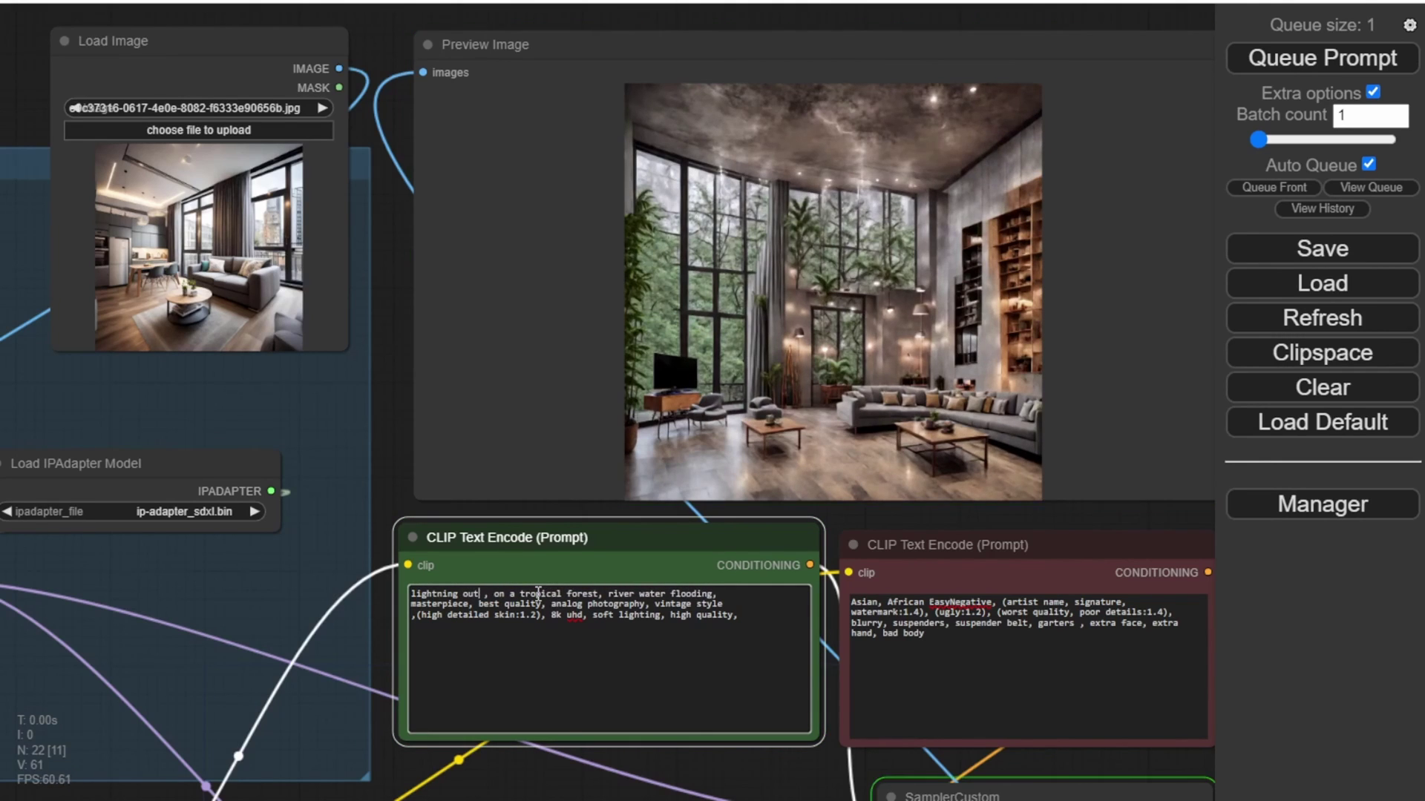
type("side the wi")
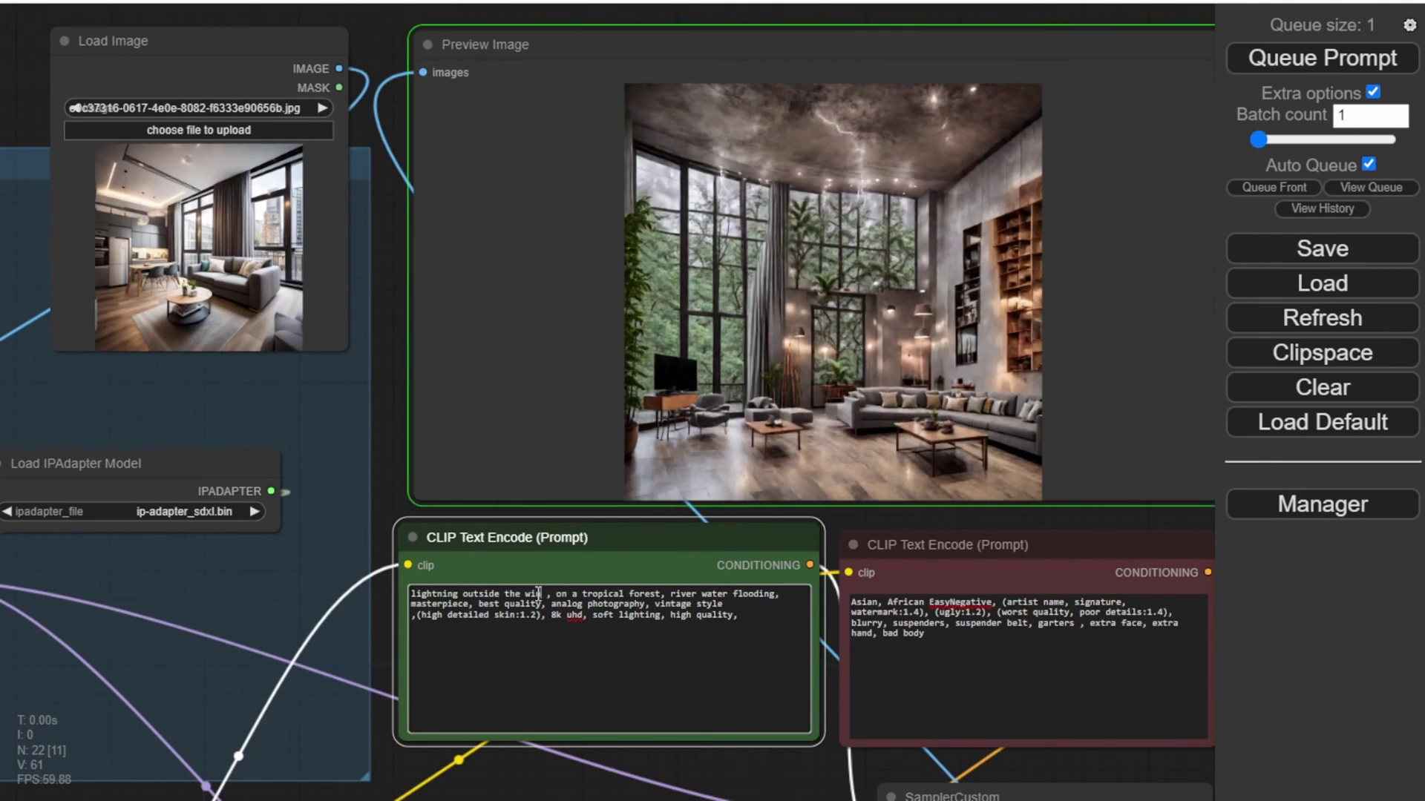
type("ndow")
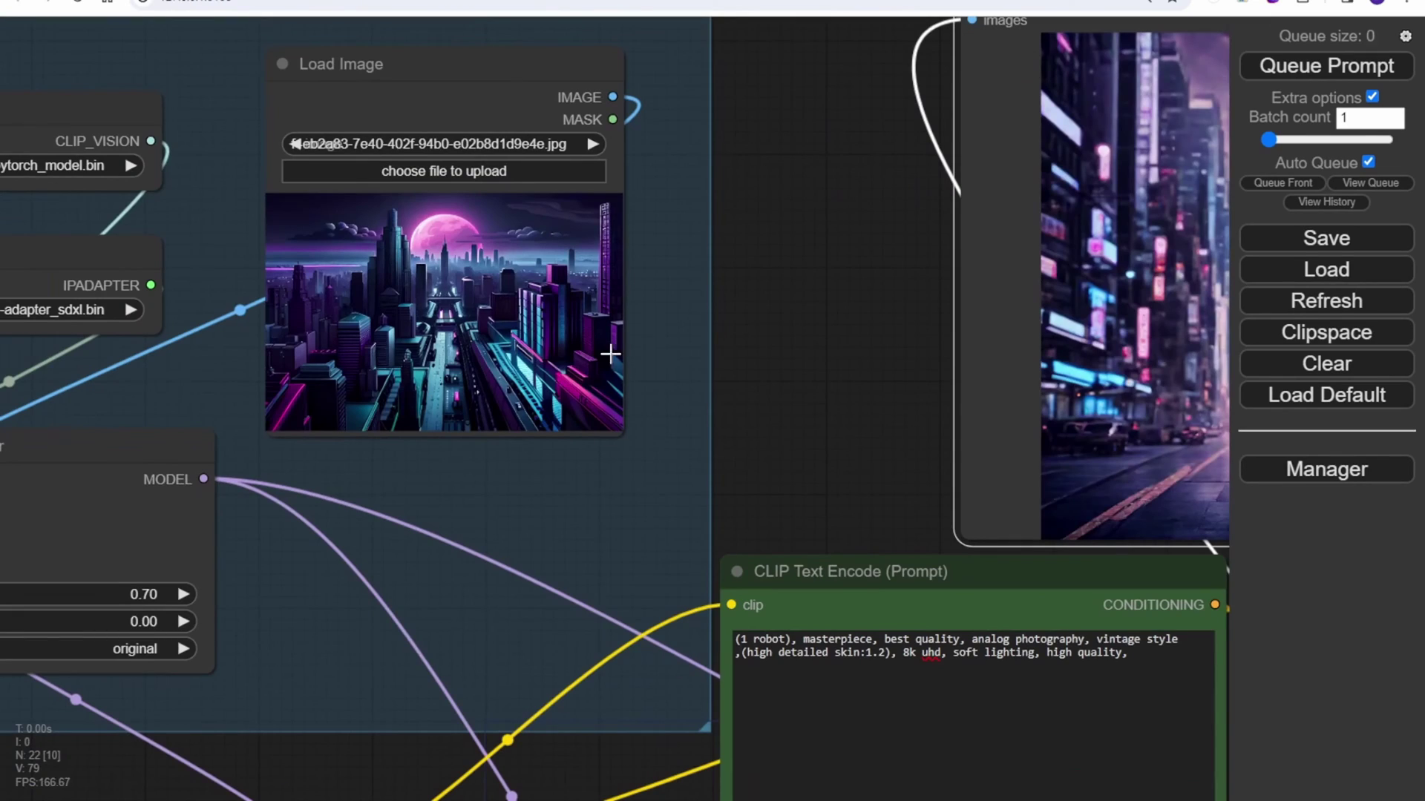
left_click_drag(785, 393, 339, 475)
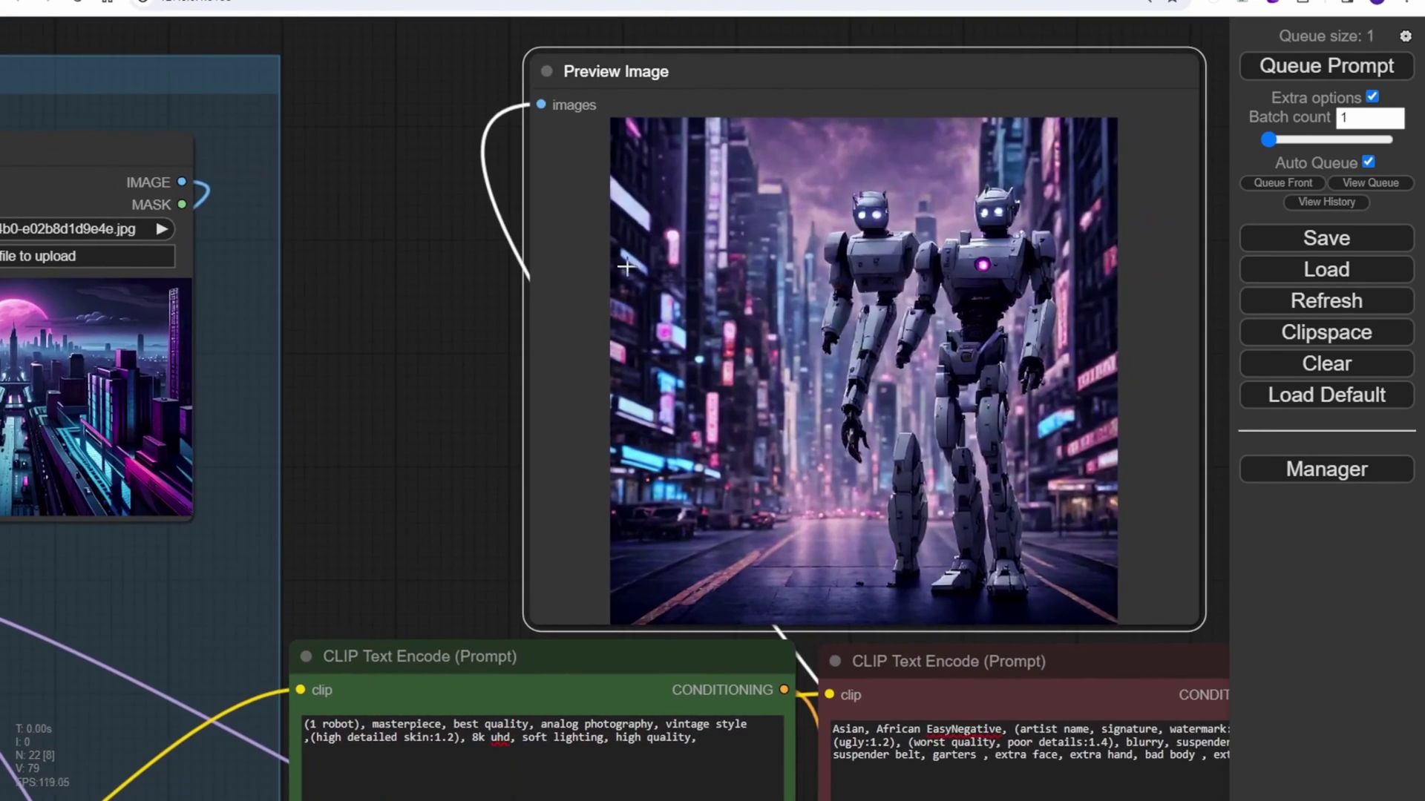
Move the Preview Image node left and delete '(1 robot)' and its leading comma from the positive prompt
left_click_drag(749, 84, 563, 77)
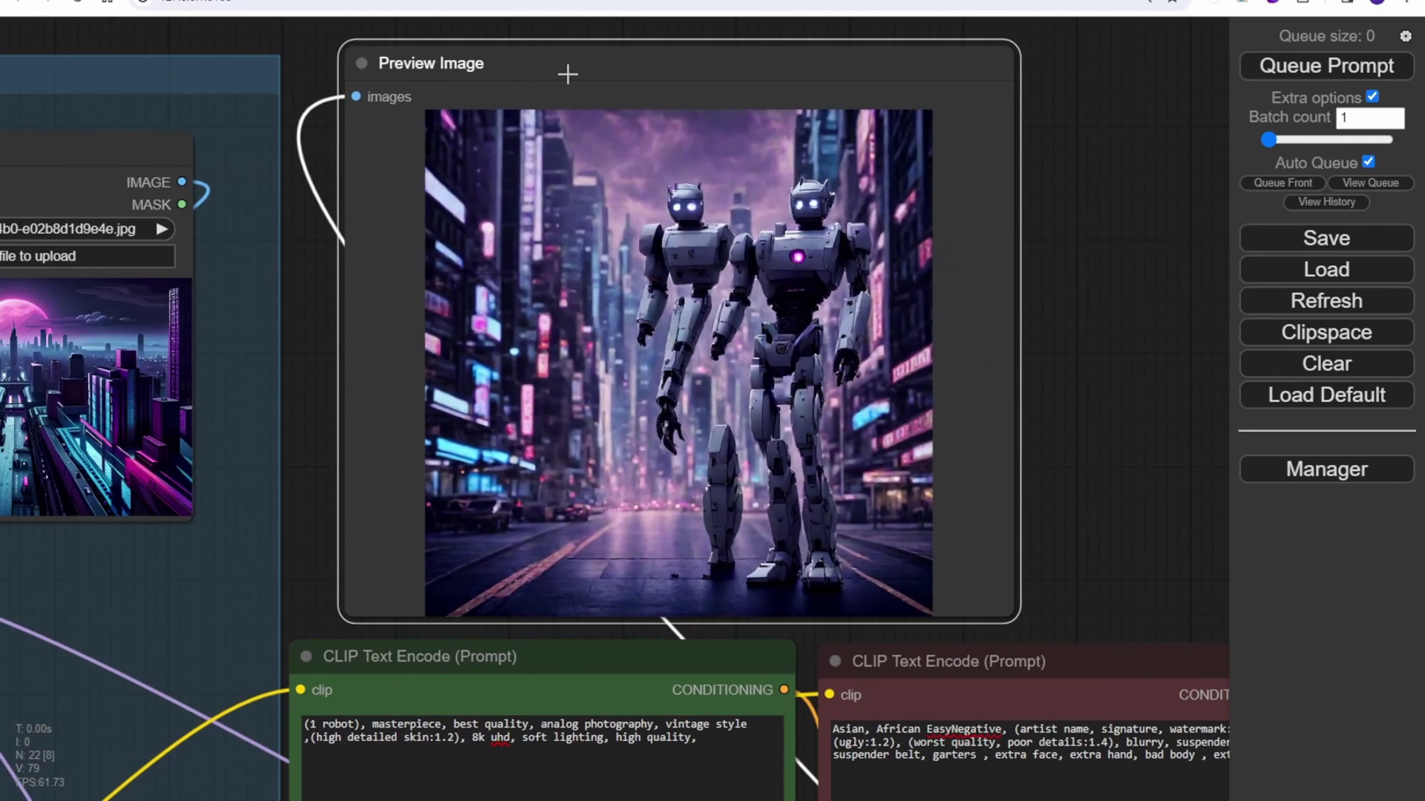
left_click_drag(1142, 378, 1226, 285)
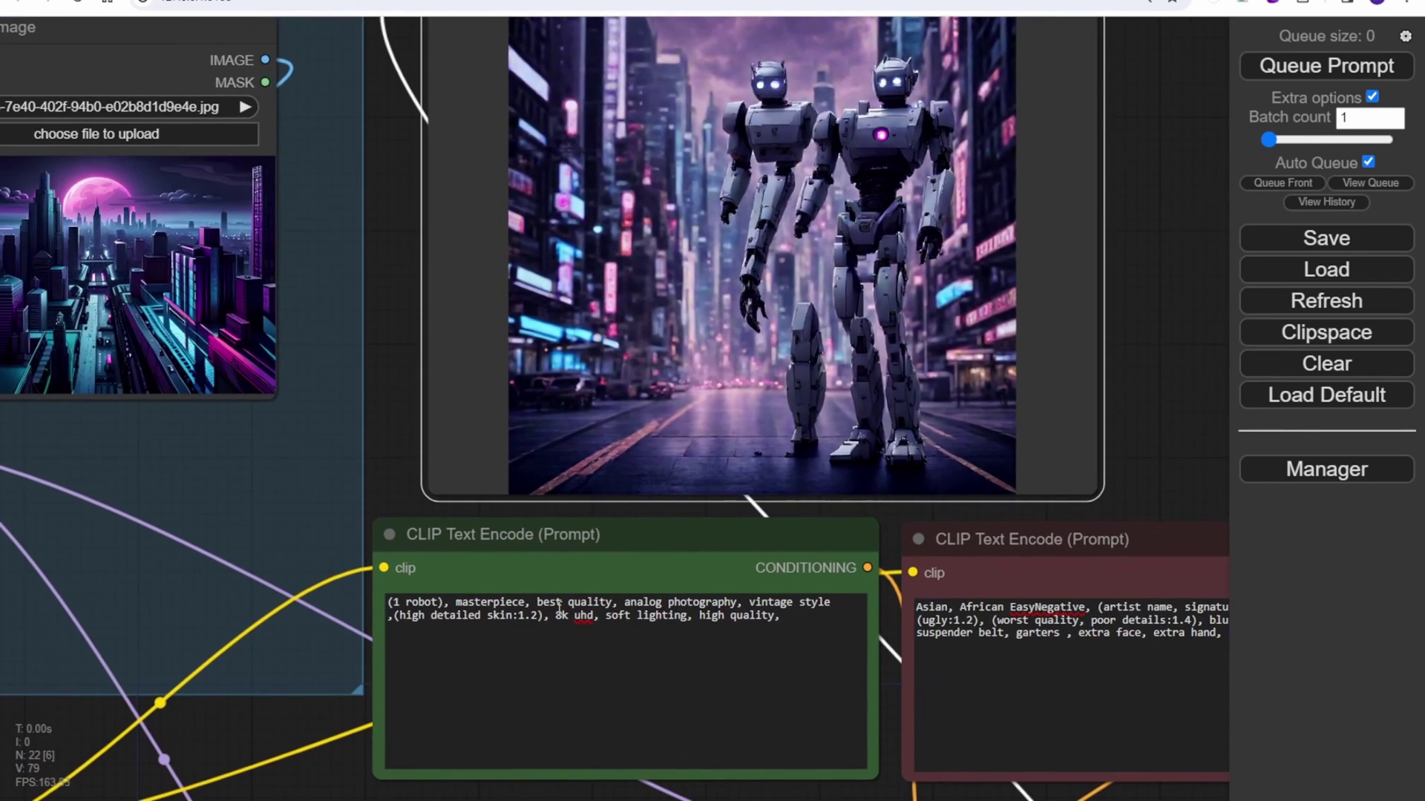
double_click(423, 602)
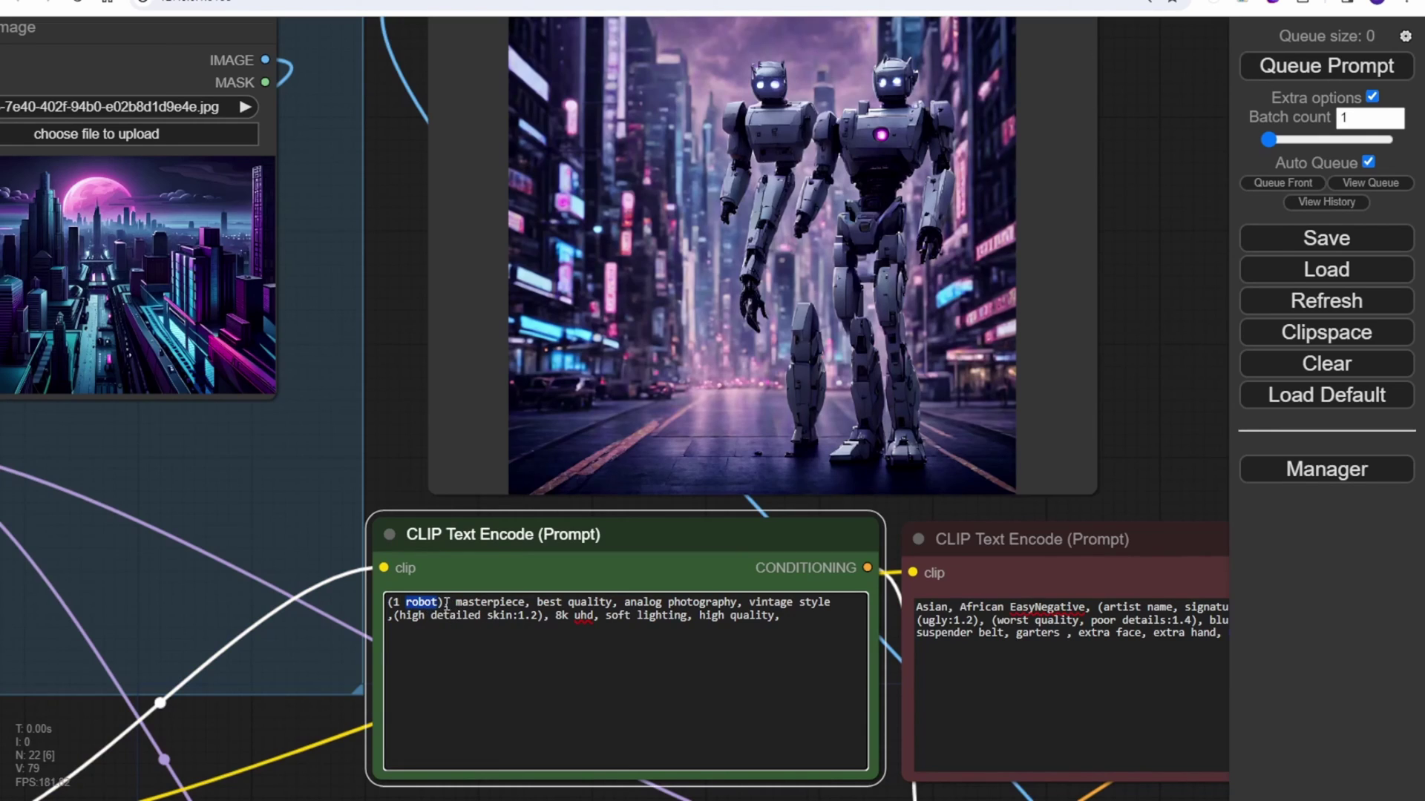
left_click_drag(448, 602, 386, 603)
key("BackSpace")
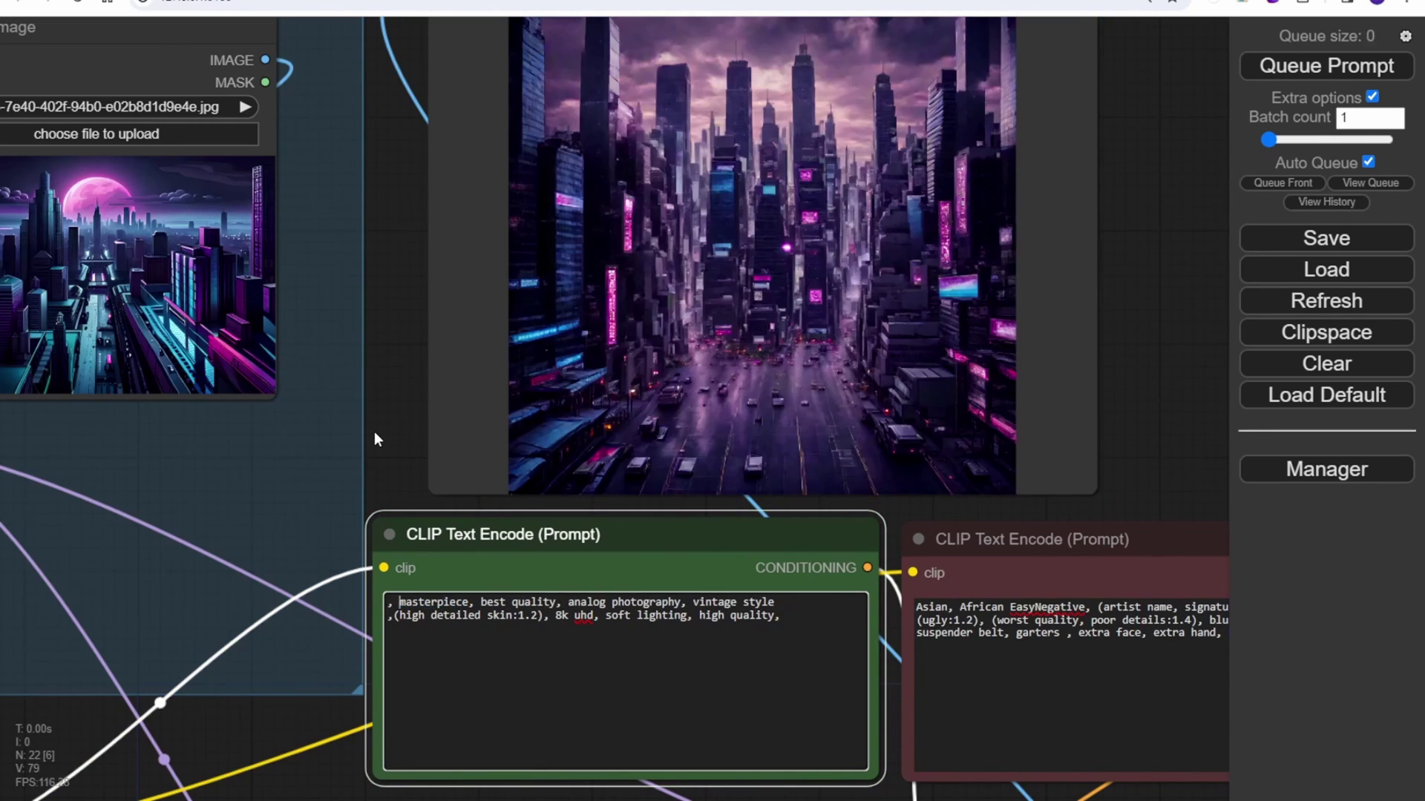
key("Delete")
key("Delete")
left_click(381, 408)
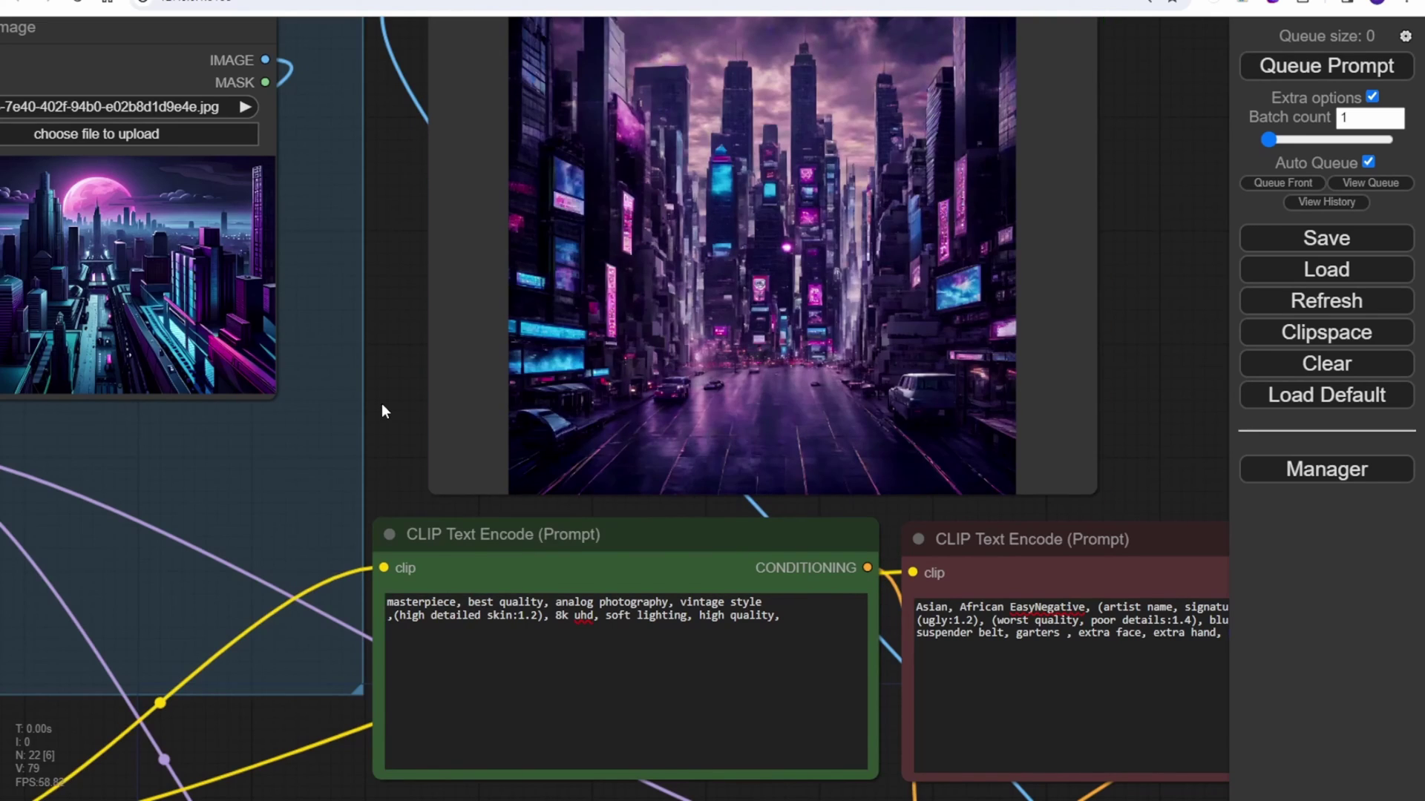
Raise SamplerCustom's noise seed to 7777793 to render a new rainy neon street variation
scroll(382, 403, "down", 1)
left_click_drag(381, 403, 442, 474)
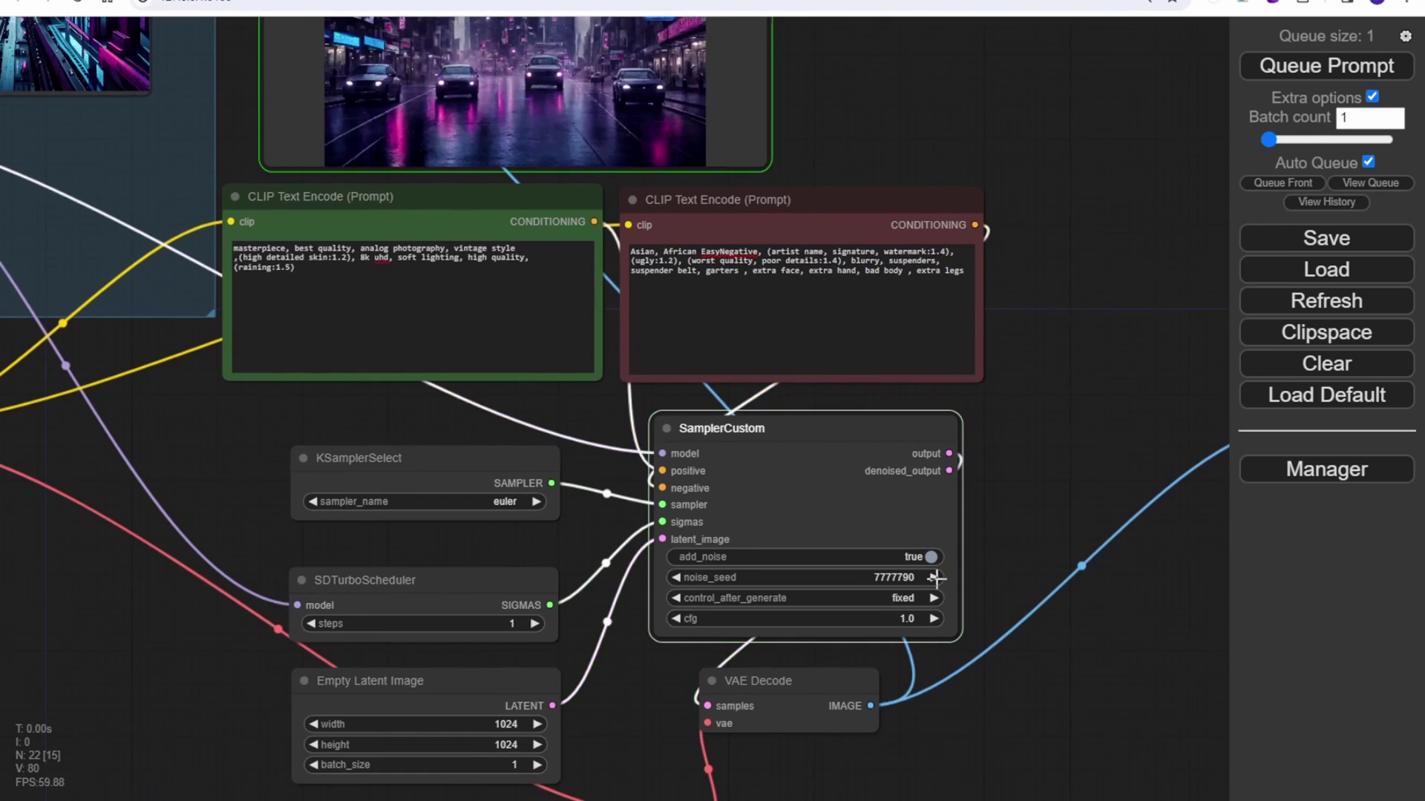
scroll(1043, 433, "down", 3)
scroll(1052, 401, "down", 1)
left_click_drag(1053, 401, 1040, 515)
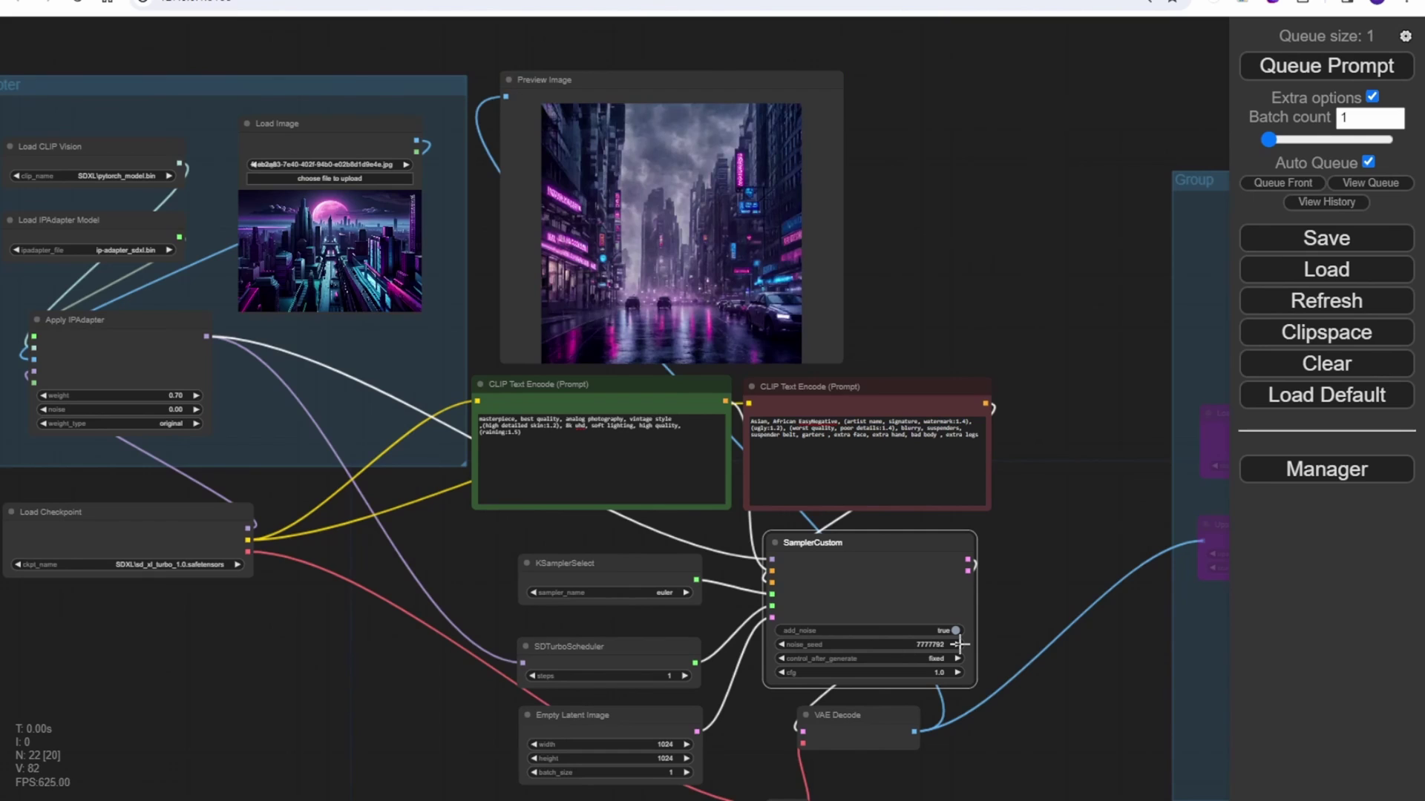
left_click(959, 644)
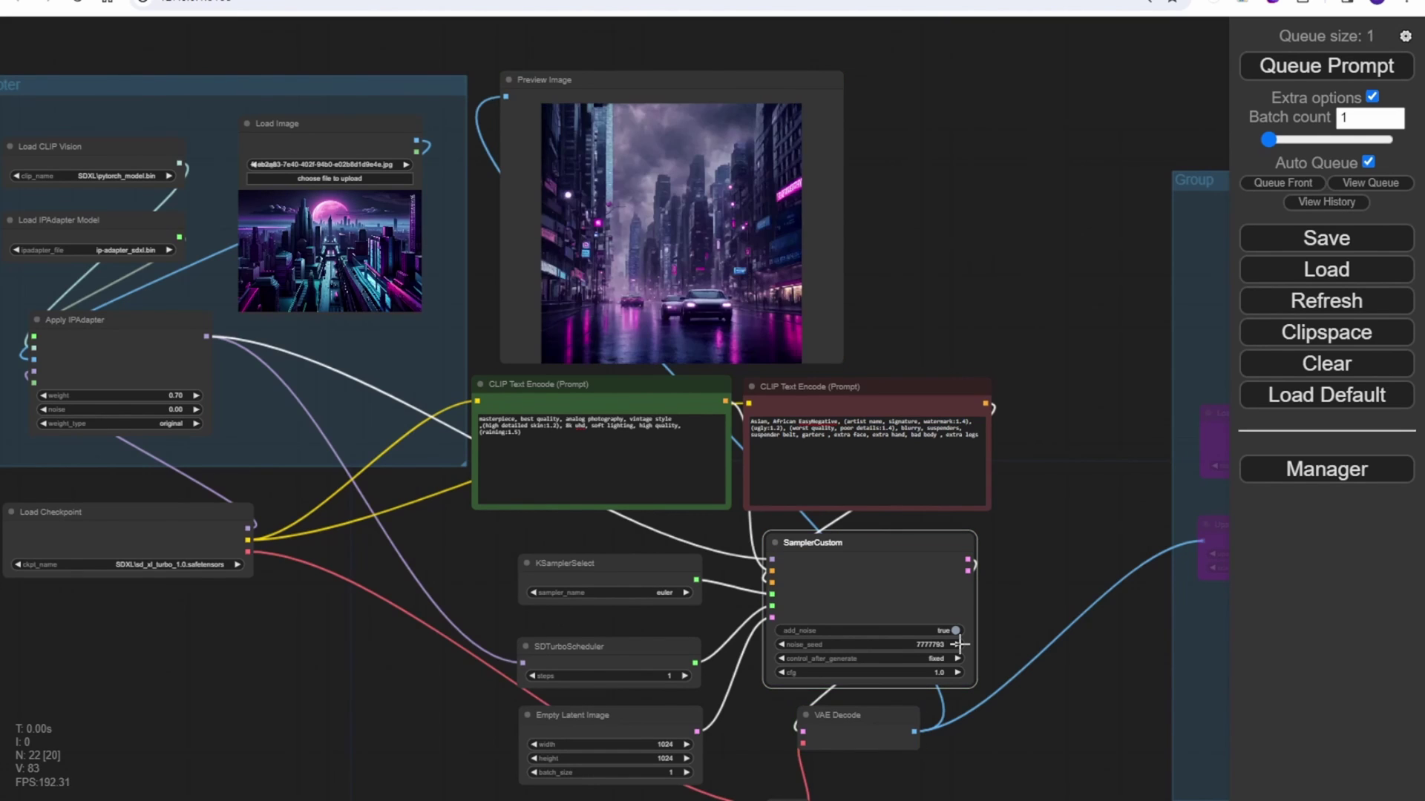
scroll(881, 287, "up", 6)
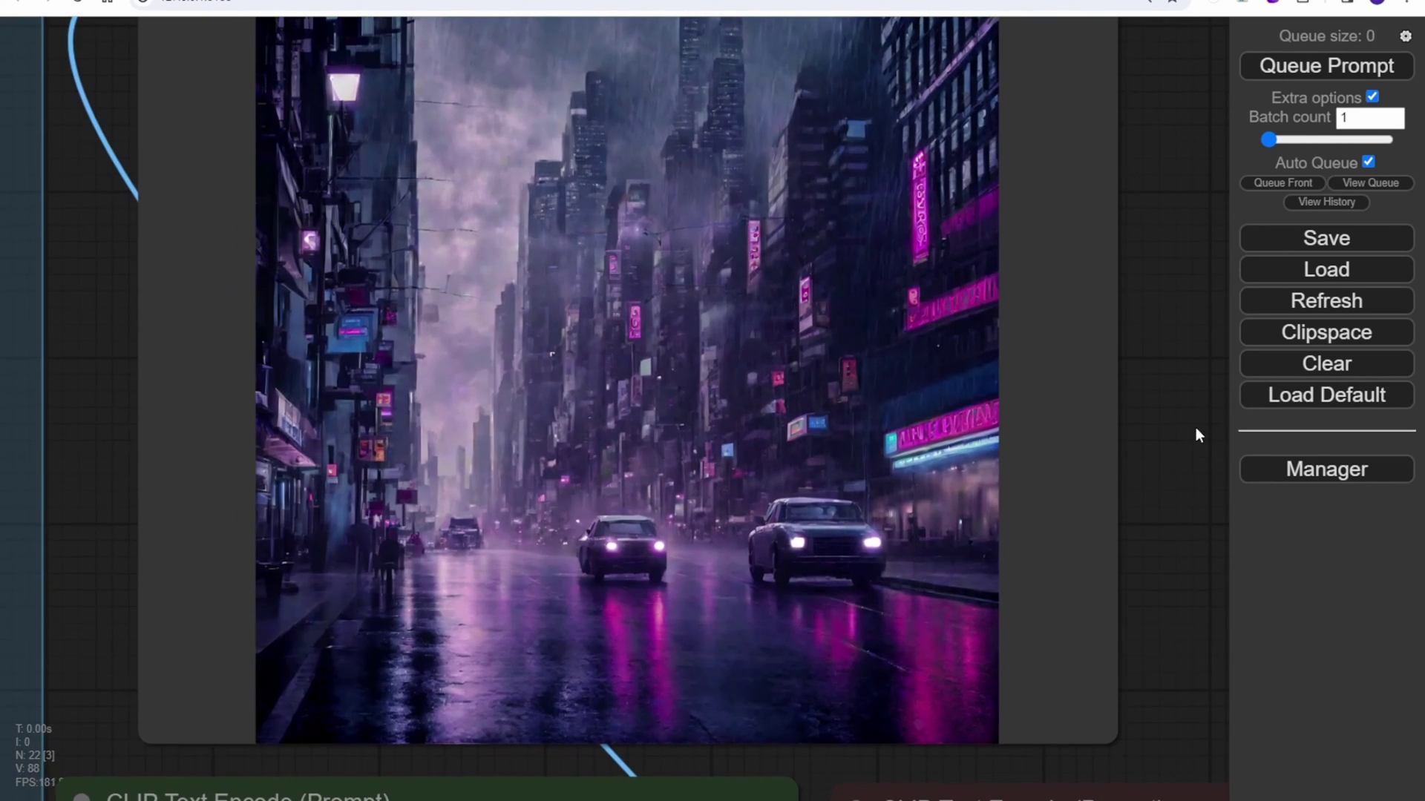
Append 'on the table, with a knife' to the positive prompt and set the IPAdapter weight to 0.5
scroll(1195, 427, "down", 1)
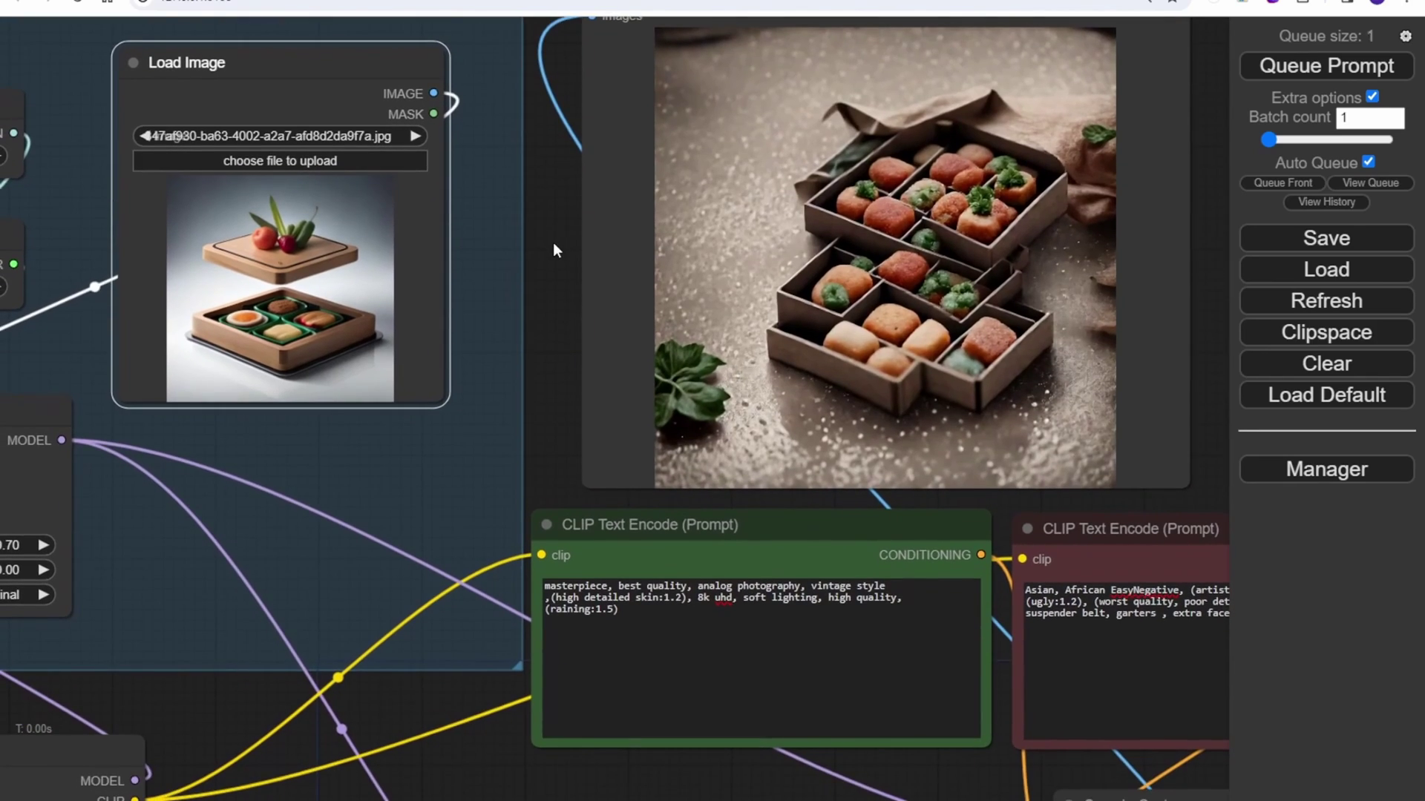
scroll(554, 242, "down", 1)
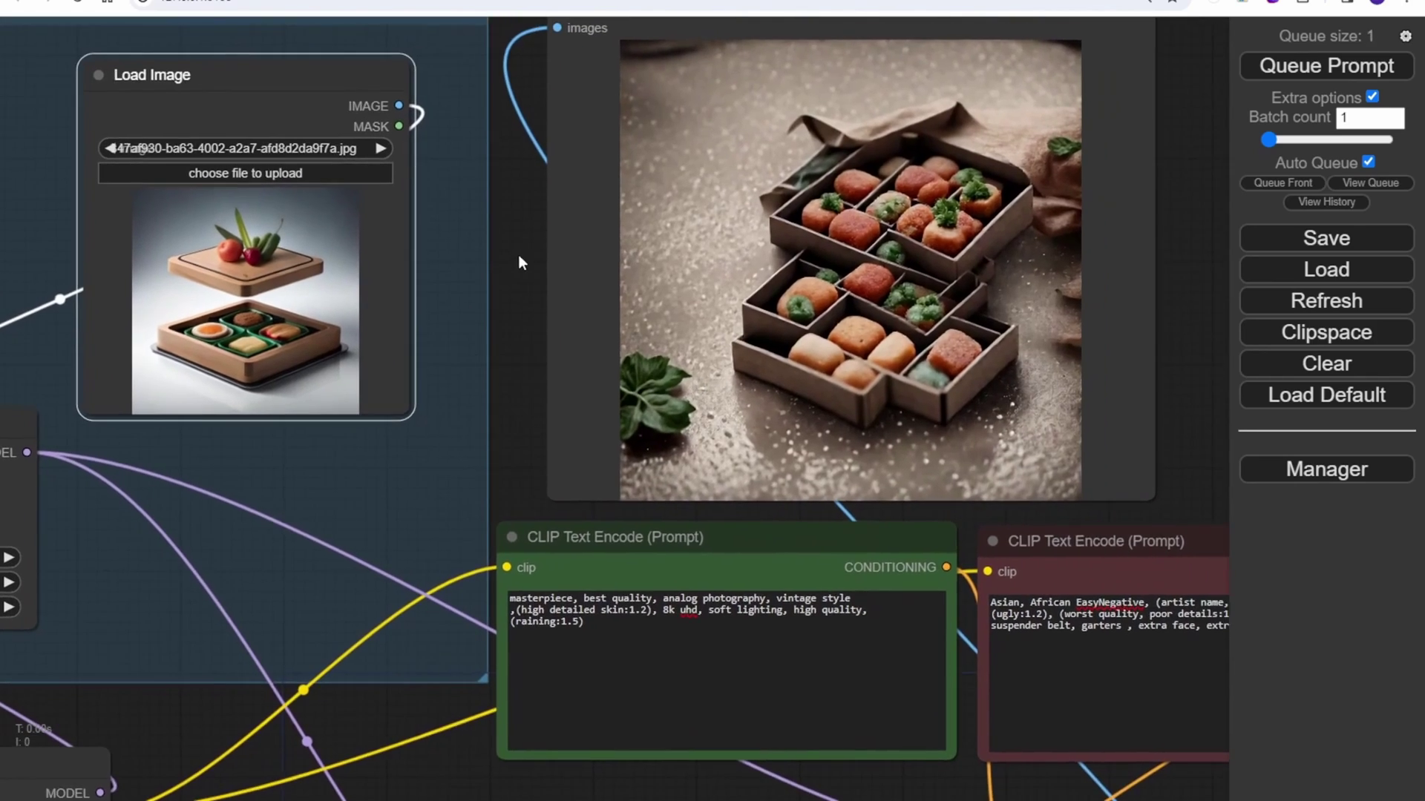
left_click_drag(518, 257, 428, 235)
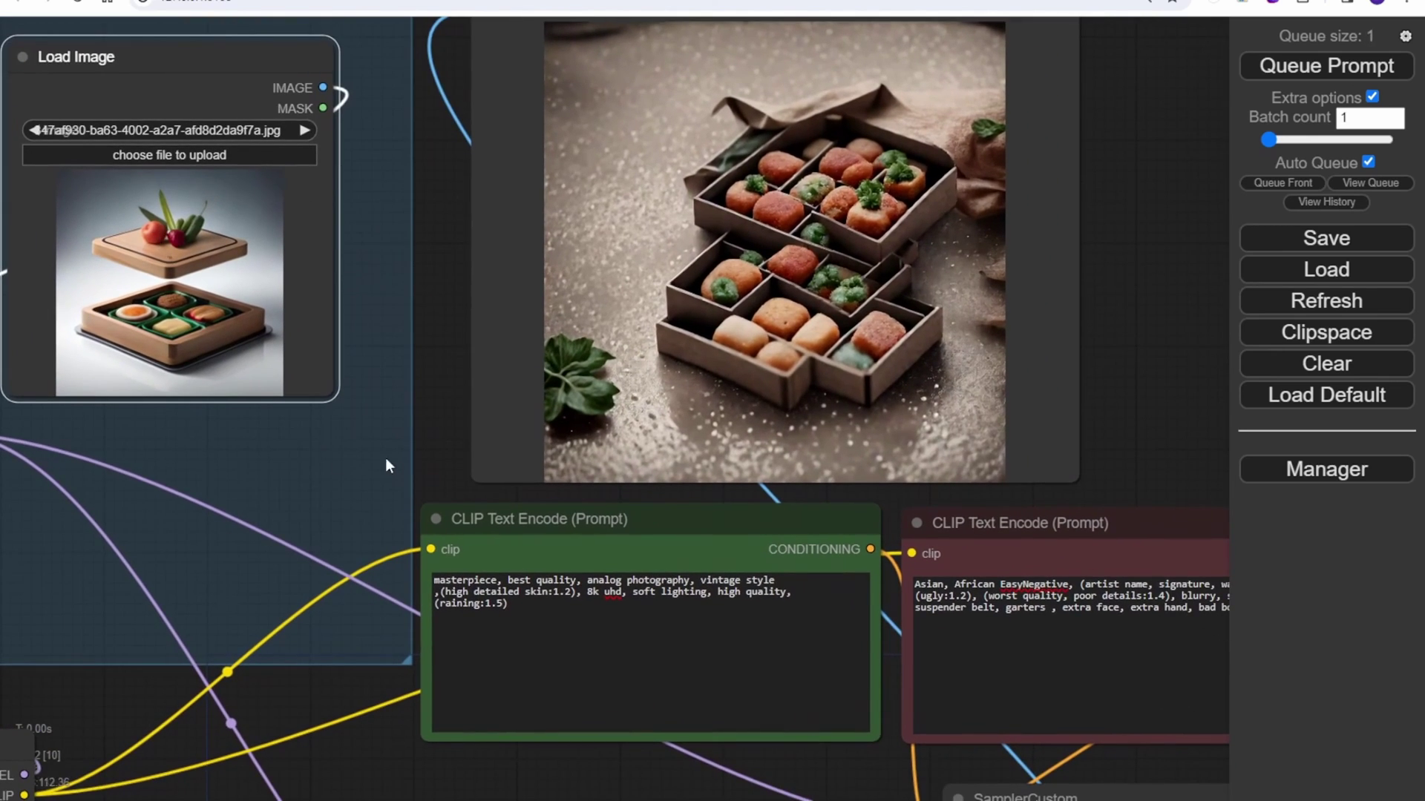
left_click_drag(409, 325, 318, 279)
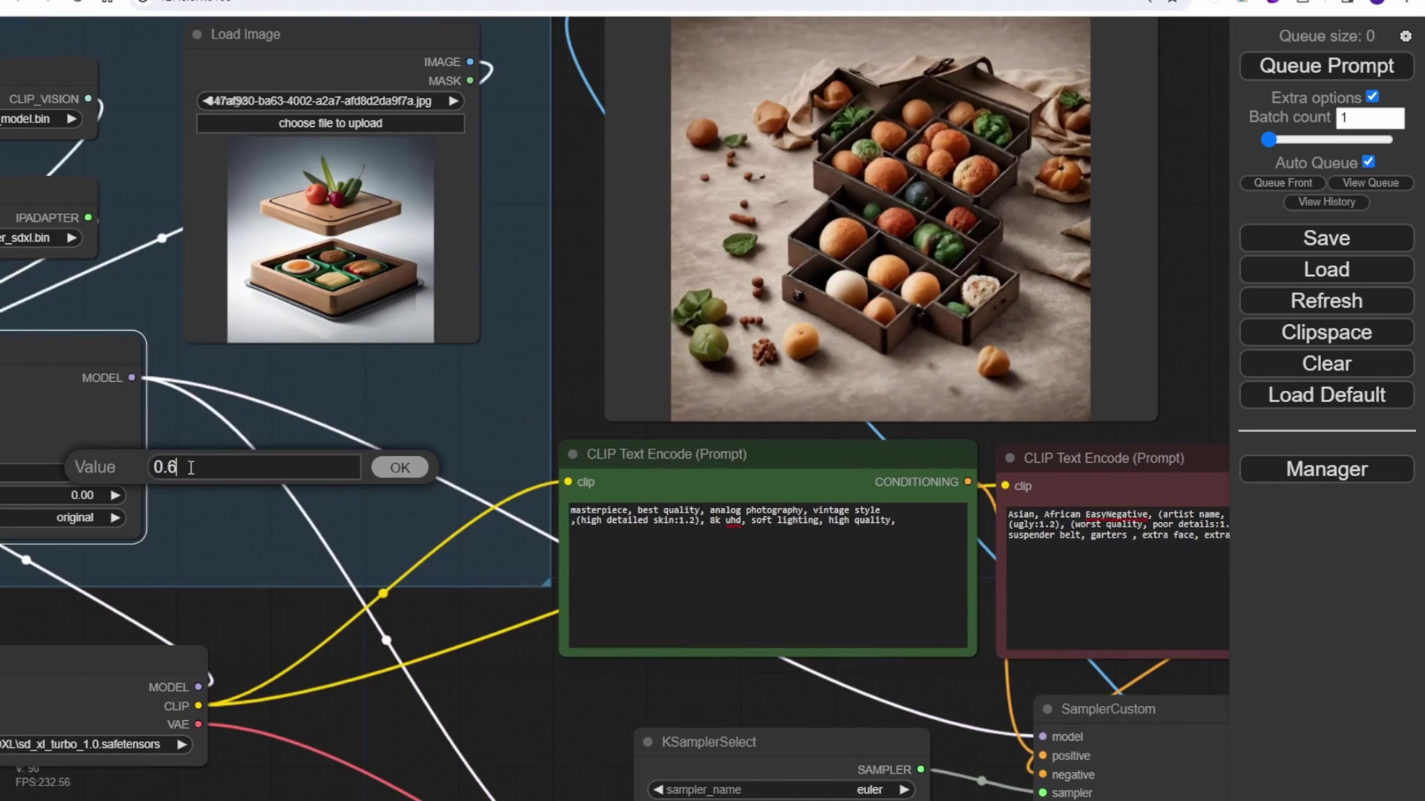
key("Return")
left_click(942, 521)
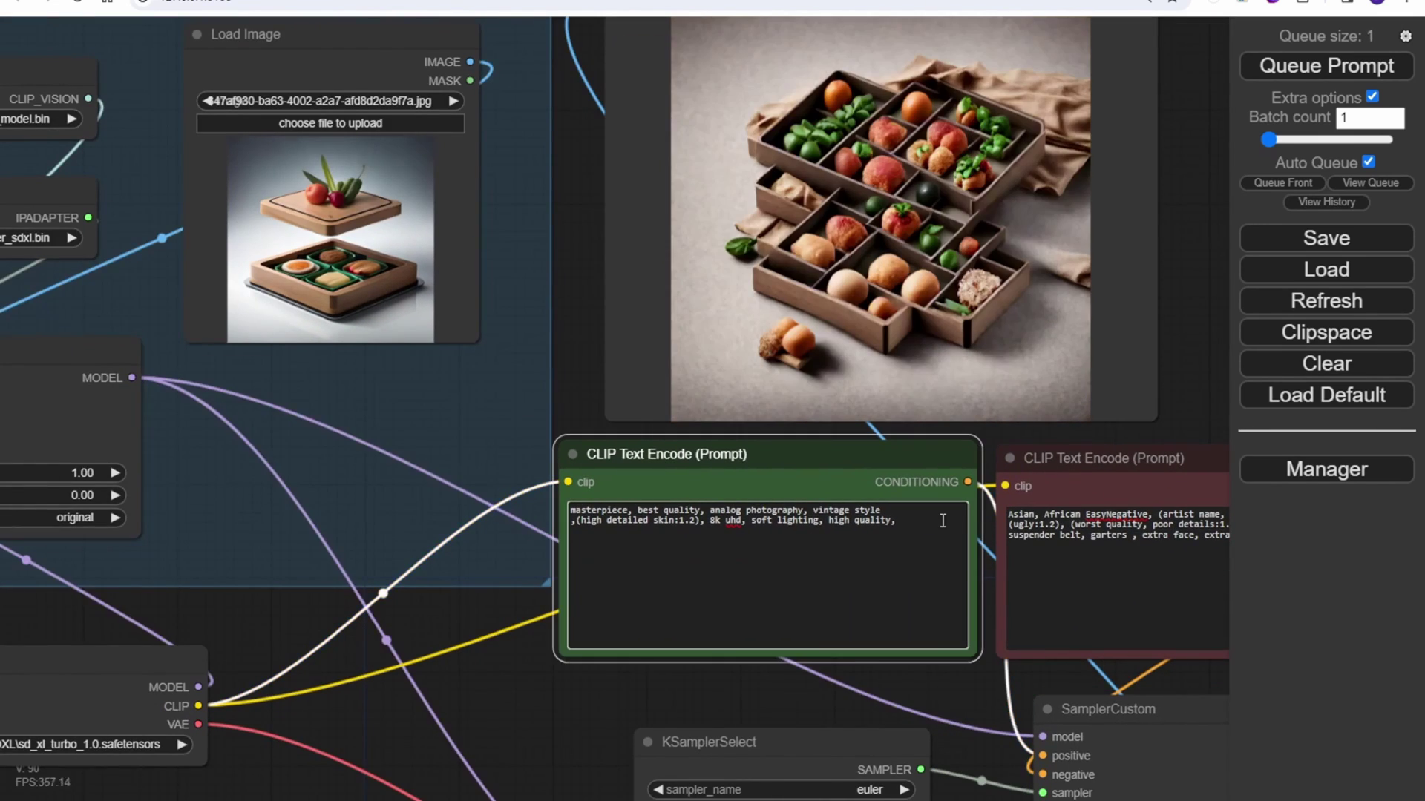
type("on the table, ")
type("with a knife")
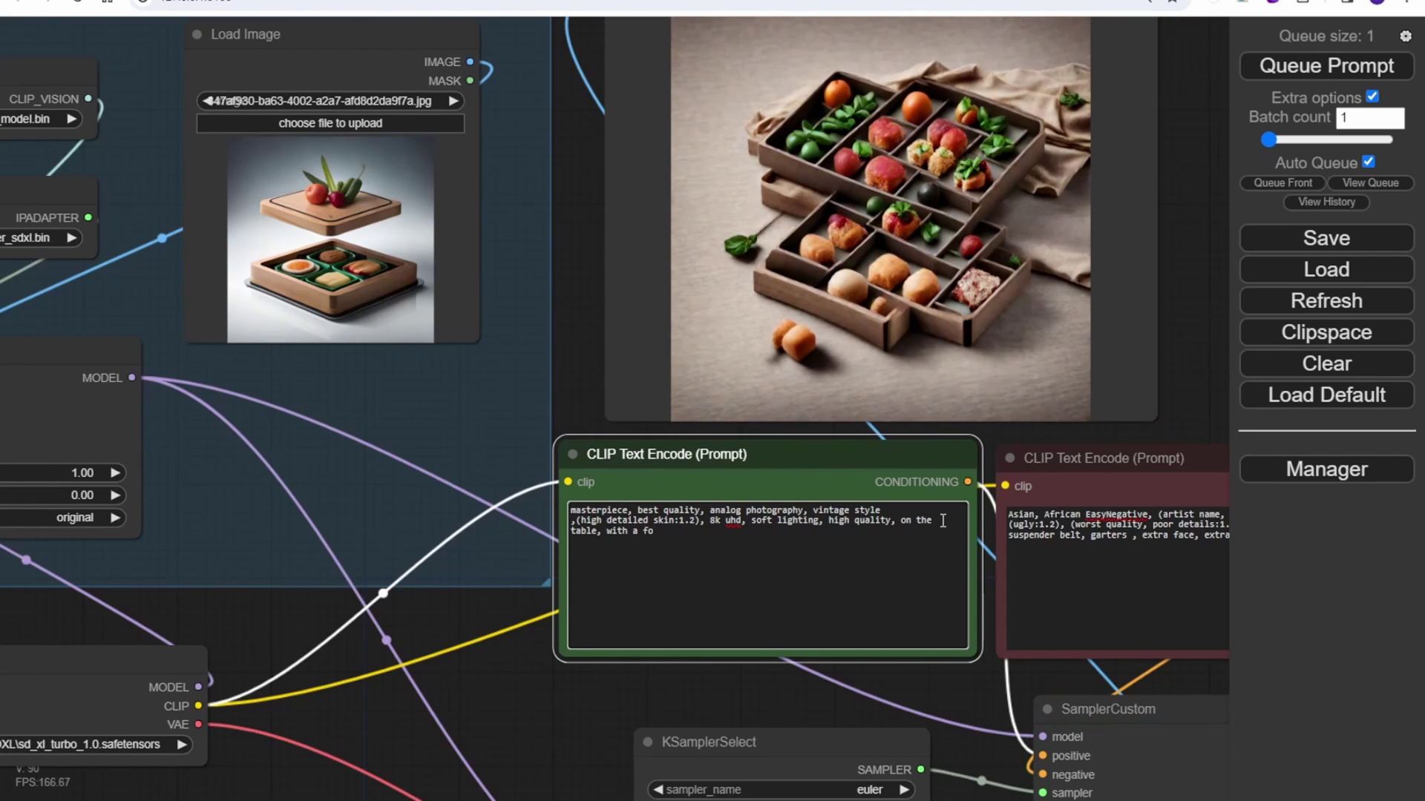
left_click(87, 475)
type("0.5")
key("Return")
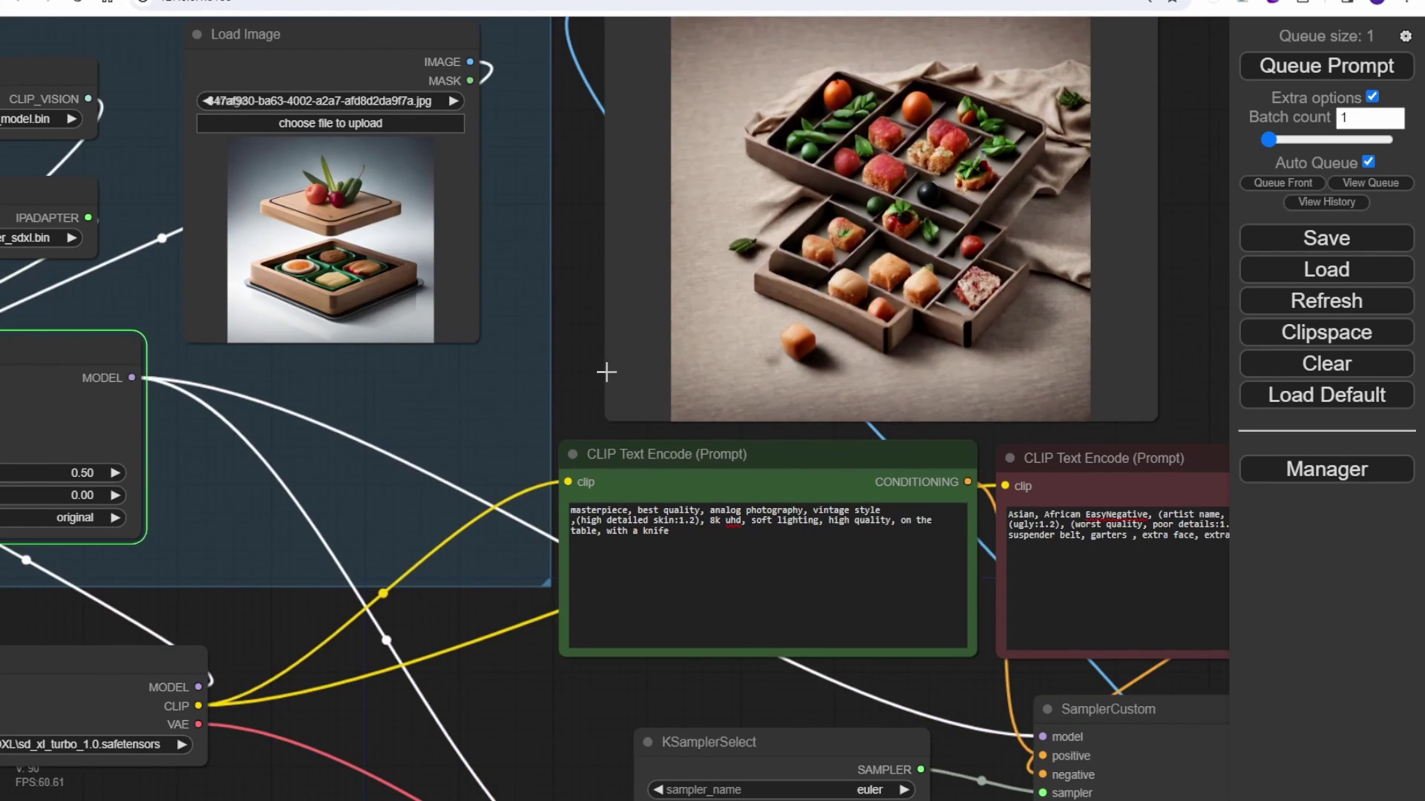
Step the noise seed up several times to regenerate new variations
left_click_drag(577, 340, 741, 380)
left_click_drag(872, 549, 820, 526)
scroll(820, 526, "down", 3)
left_click_drag(711, 359, 488, 193)
left_click(1081, 645)
left_click_drag(1081, 644, 1105, 718)
left_click(1105, 718)
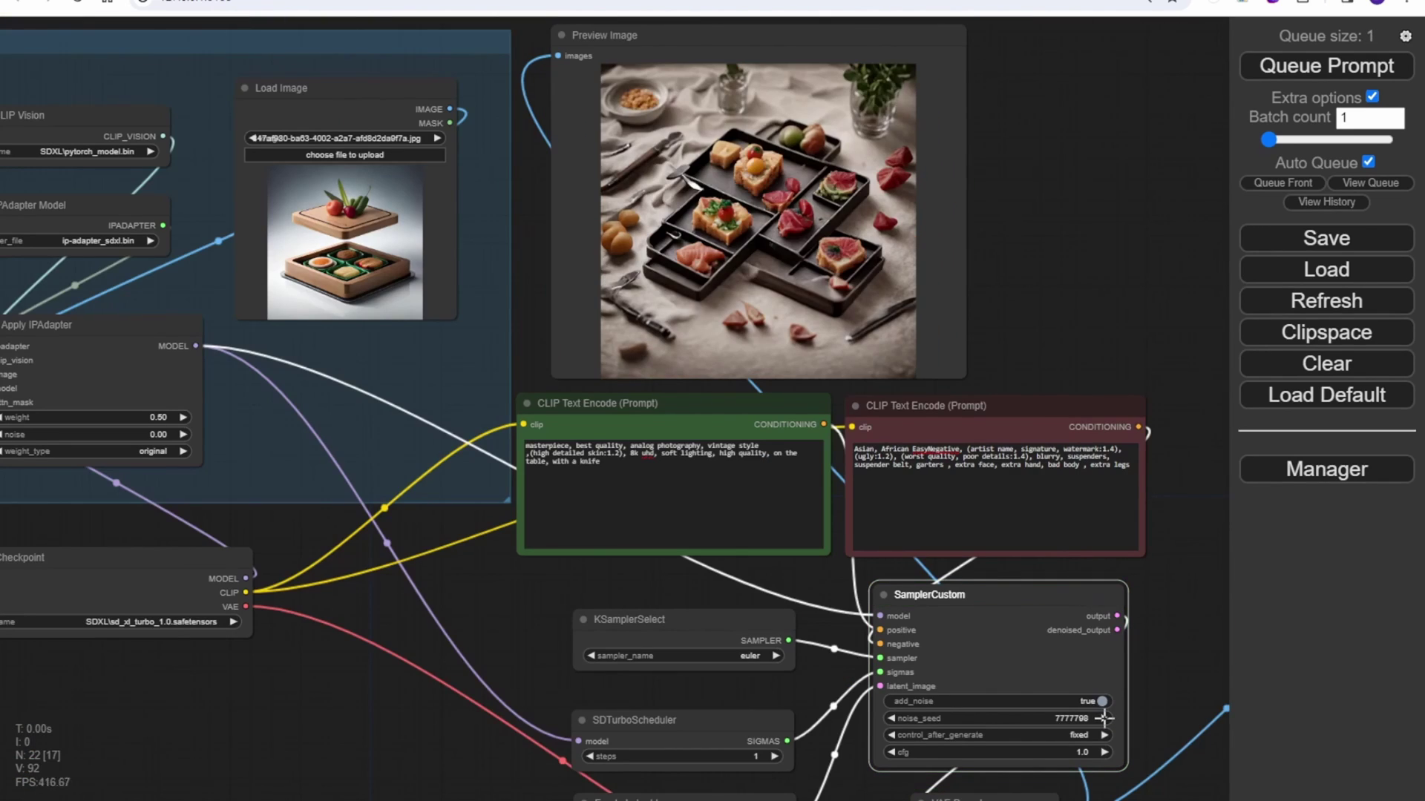
left_click(1106, 717)
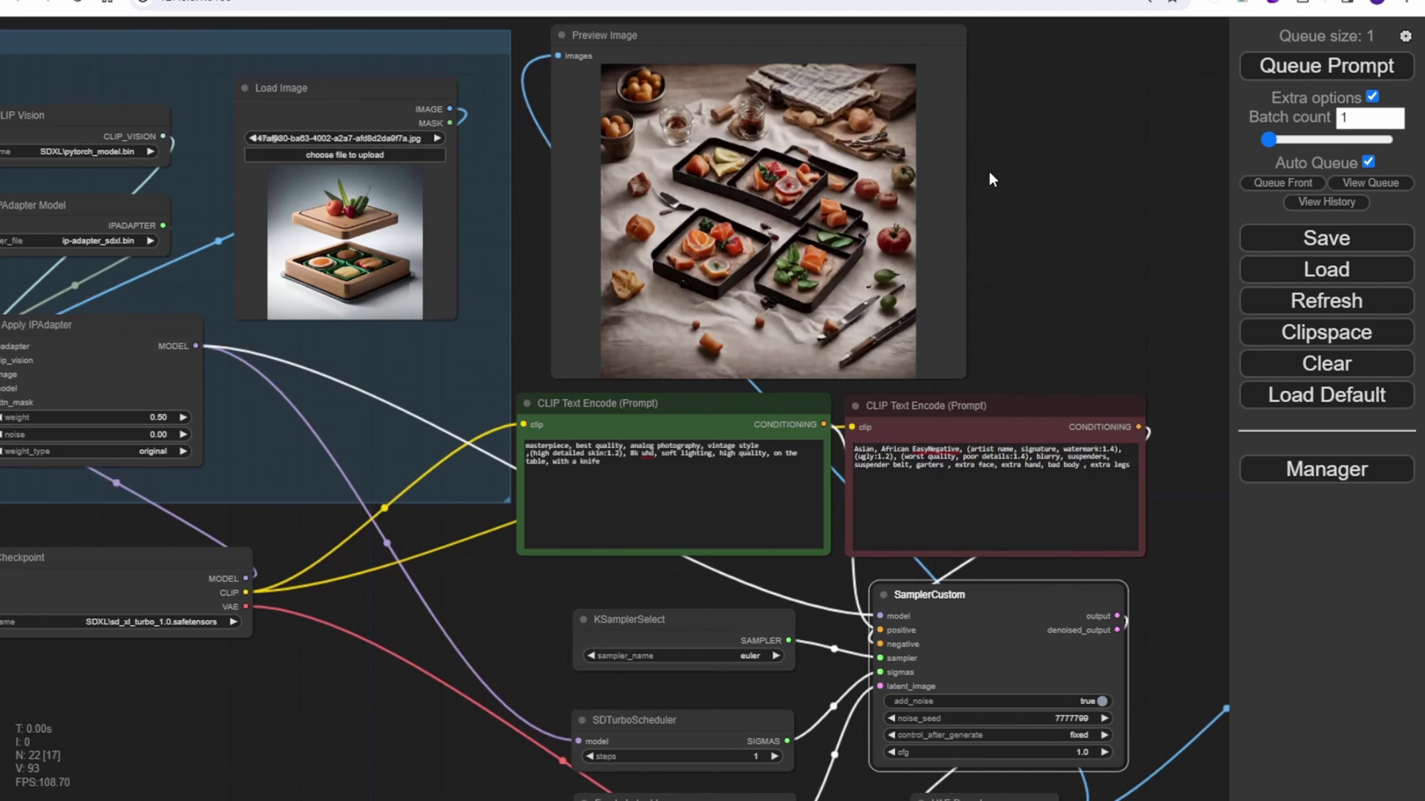
scroll(990, 171, "up", 6)
left_click_drag(1007, 195, 1079, 224)
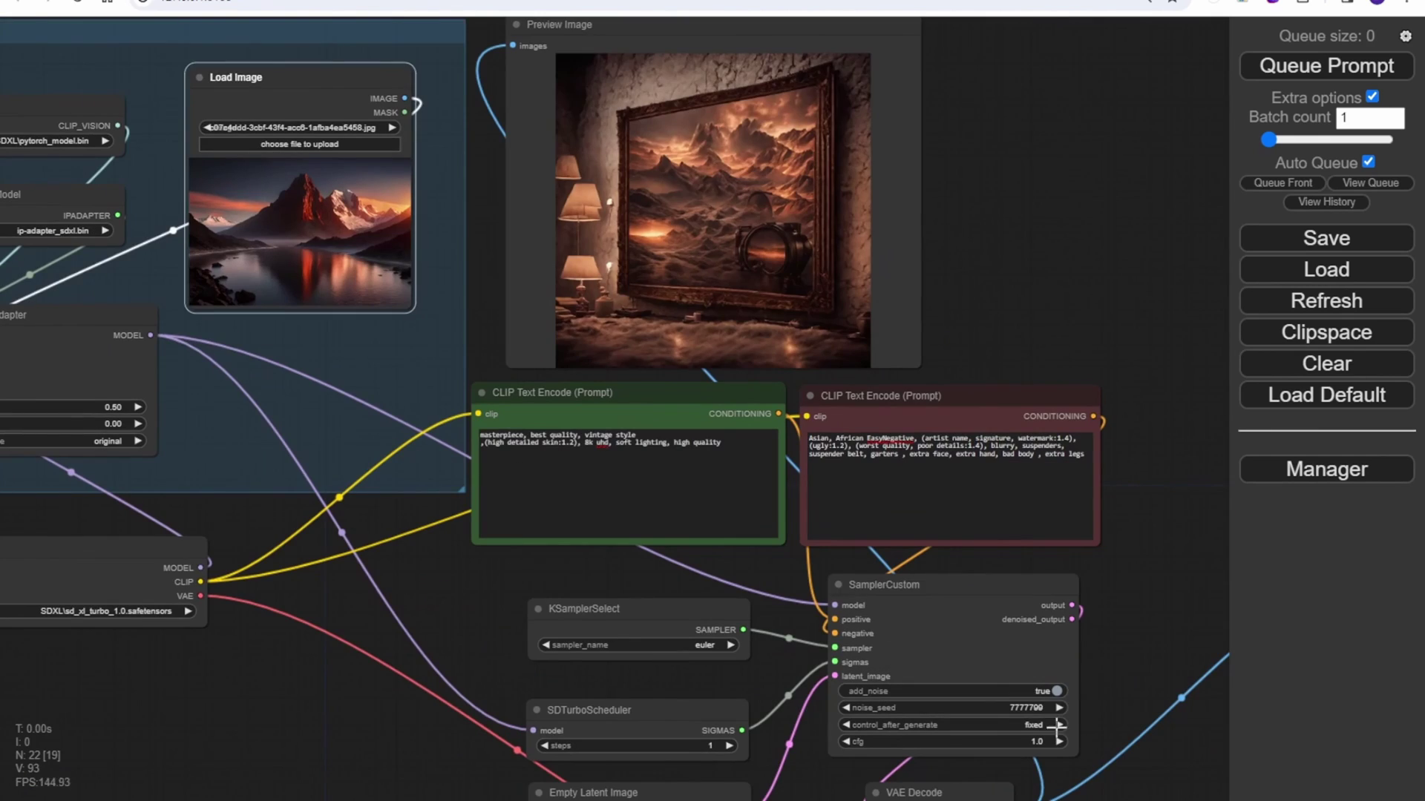
left_click(1059, 707)
Bump the noise seed once more, then empty the positive and negative prompts
left_click(1059, 707)
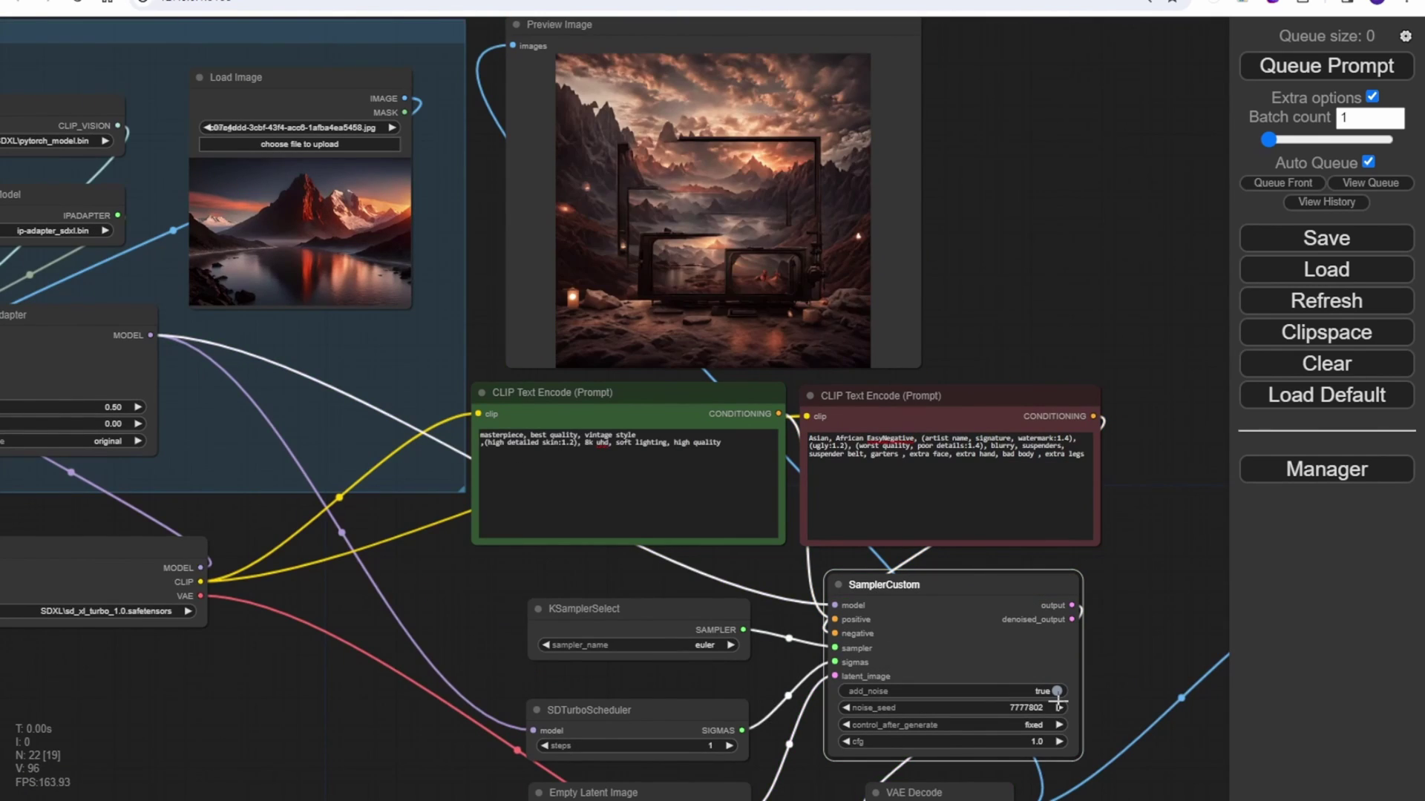
scroll(1057, 212, "up", 1)
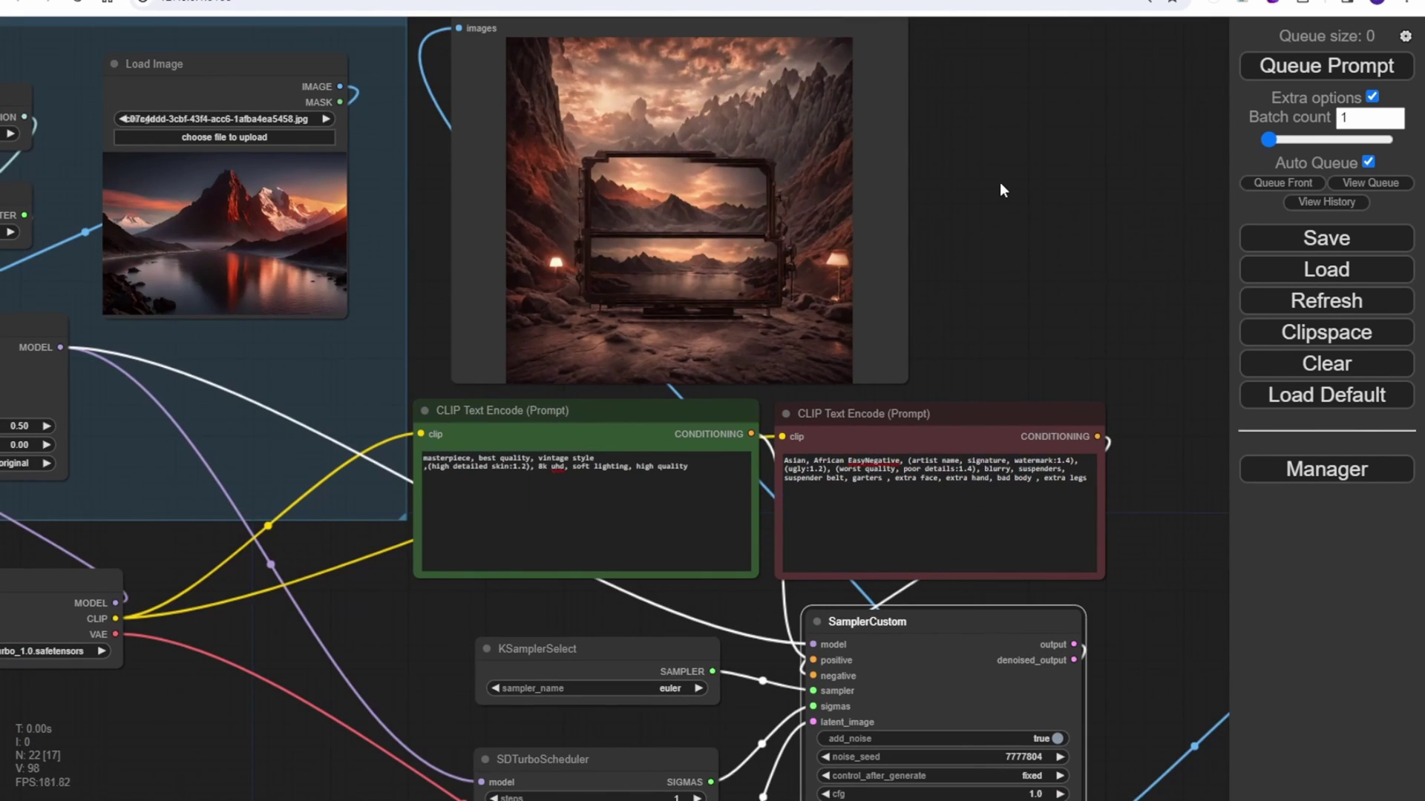
left_click(537, 468)
left_click(576, 459)
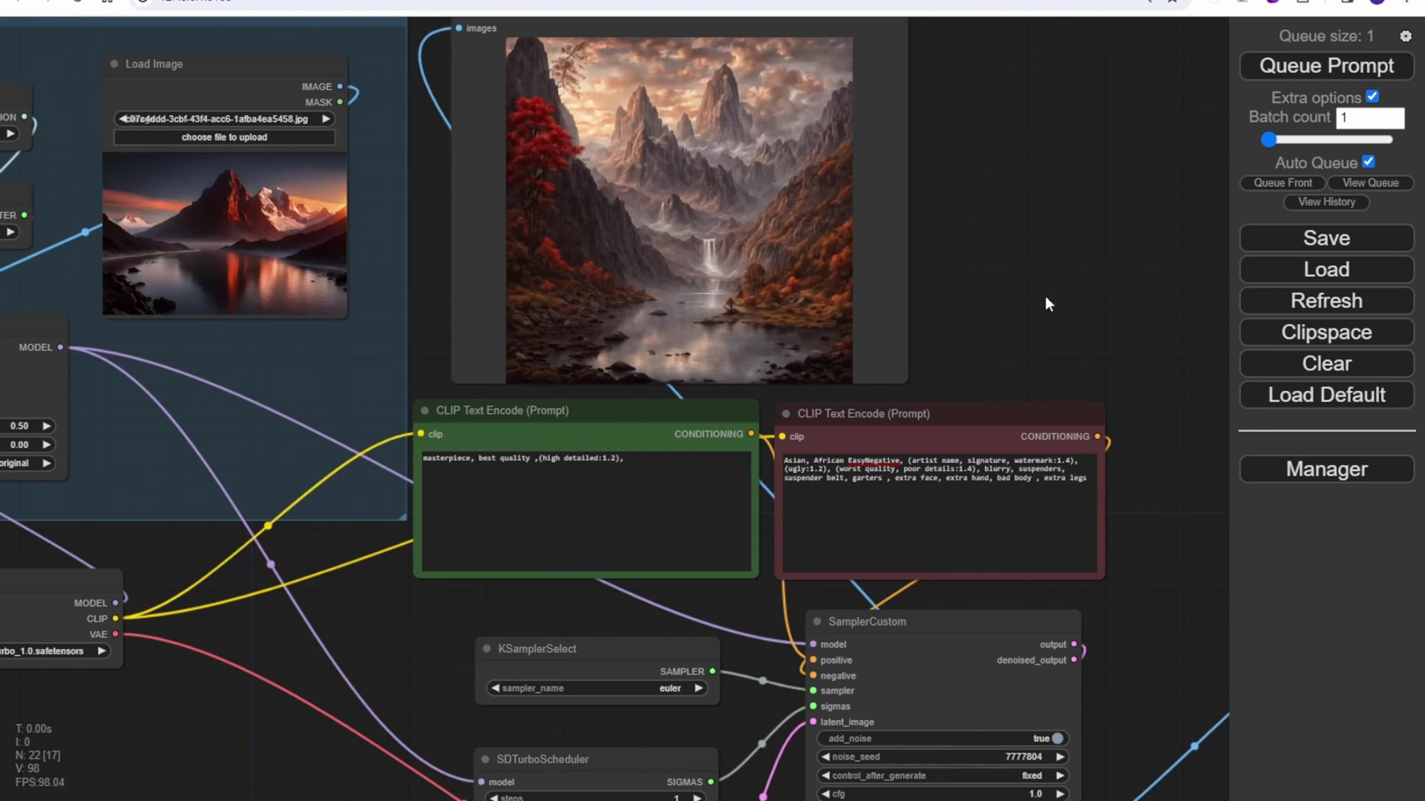
key("ctrl+z")
key("ctrl+z")
key("ctrl+z")
key("ctrl+z")
key("ctrl+z")
left_click(1027, 250)
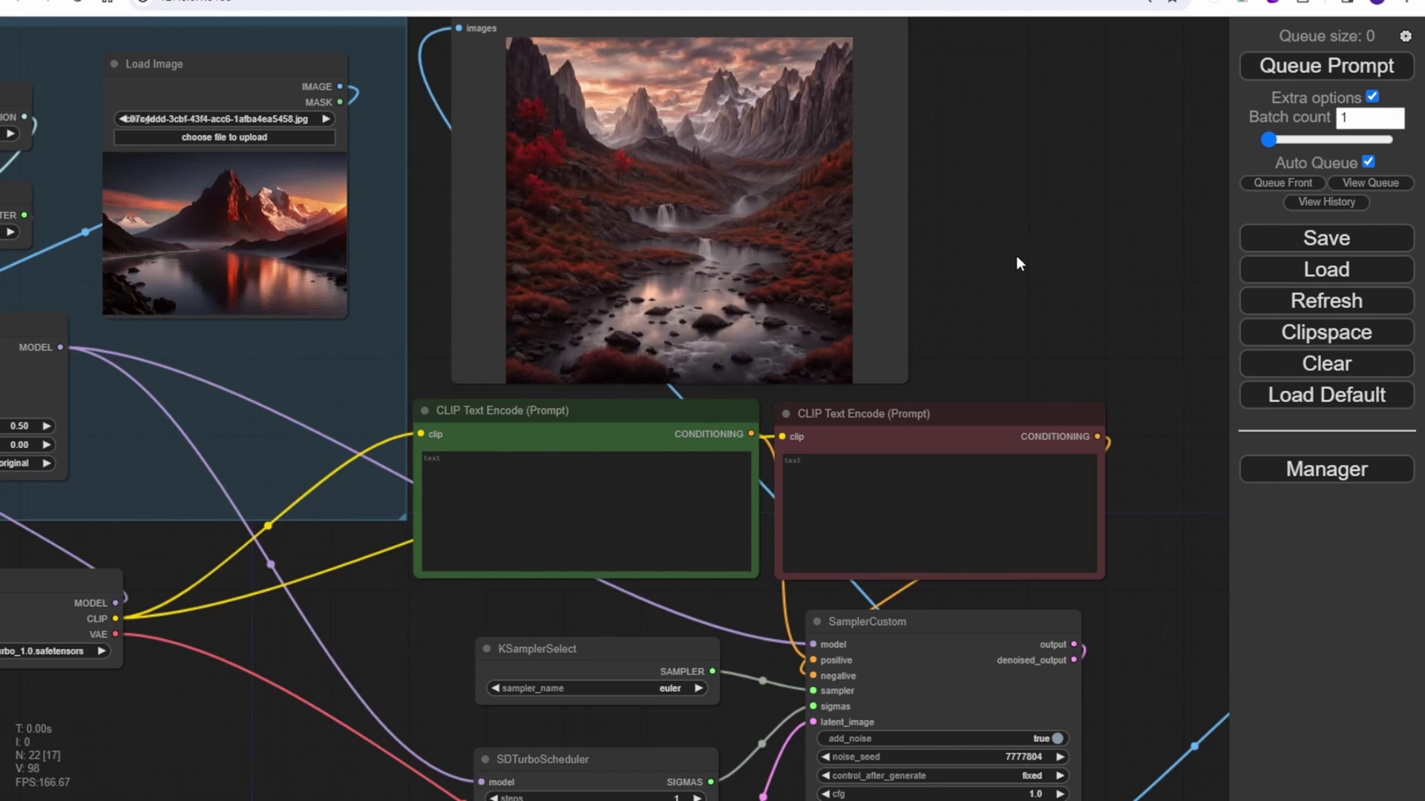
Restore the Apply IPAdapter weight to 1
left_click(621, 557)
left_click(24, 492)
type("1")
key("Return")
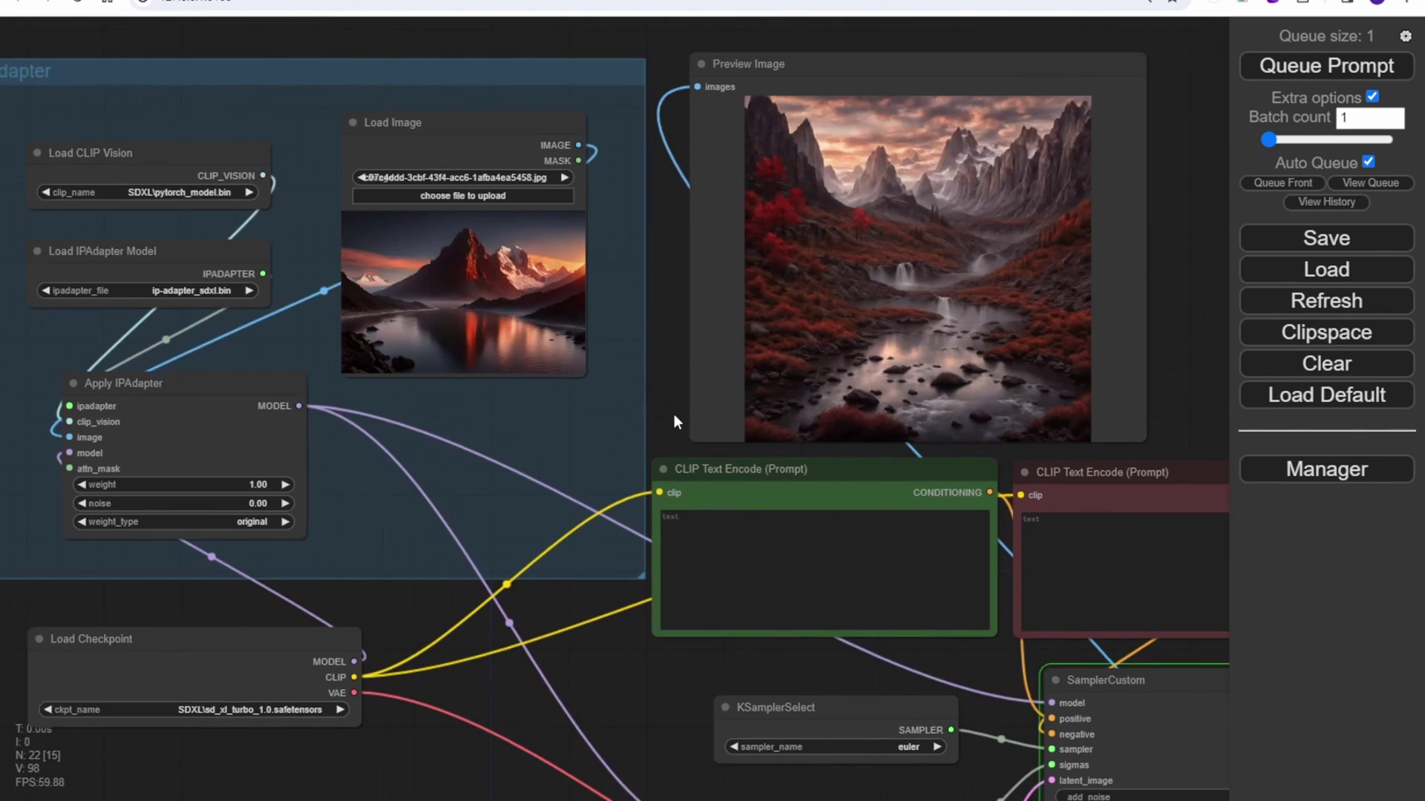
Set the latent image height to 1024, undoing an accidental width change
left_click_drag(674, 416, 656, 443)
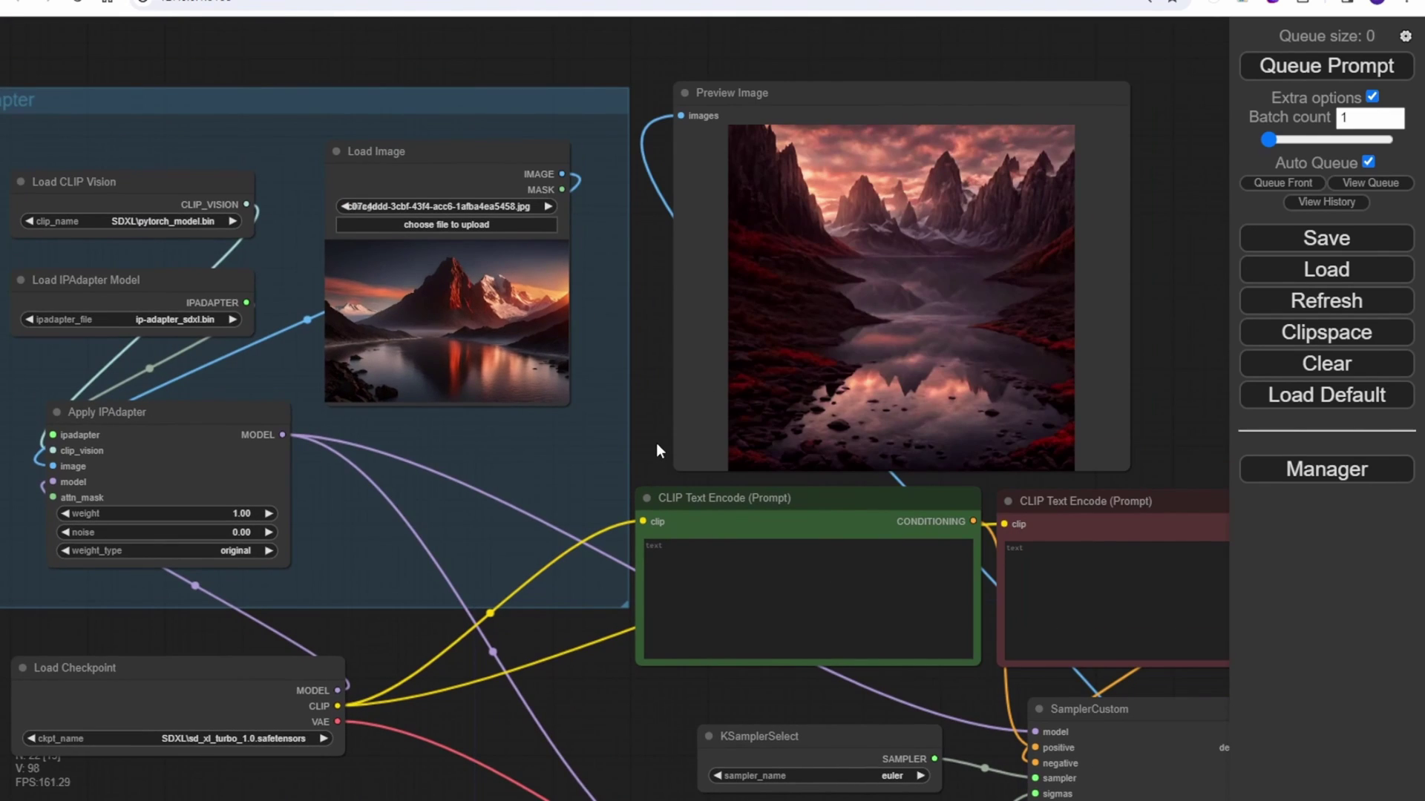
left_click(861, 660)
type("1024")
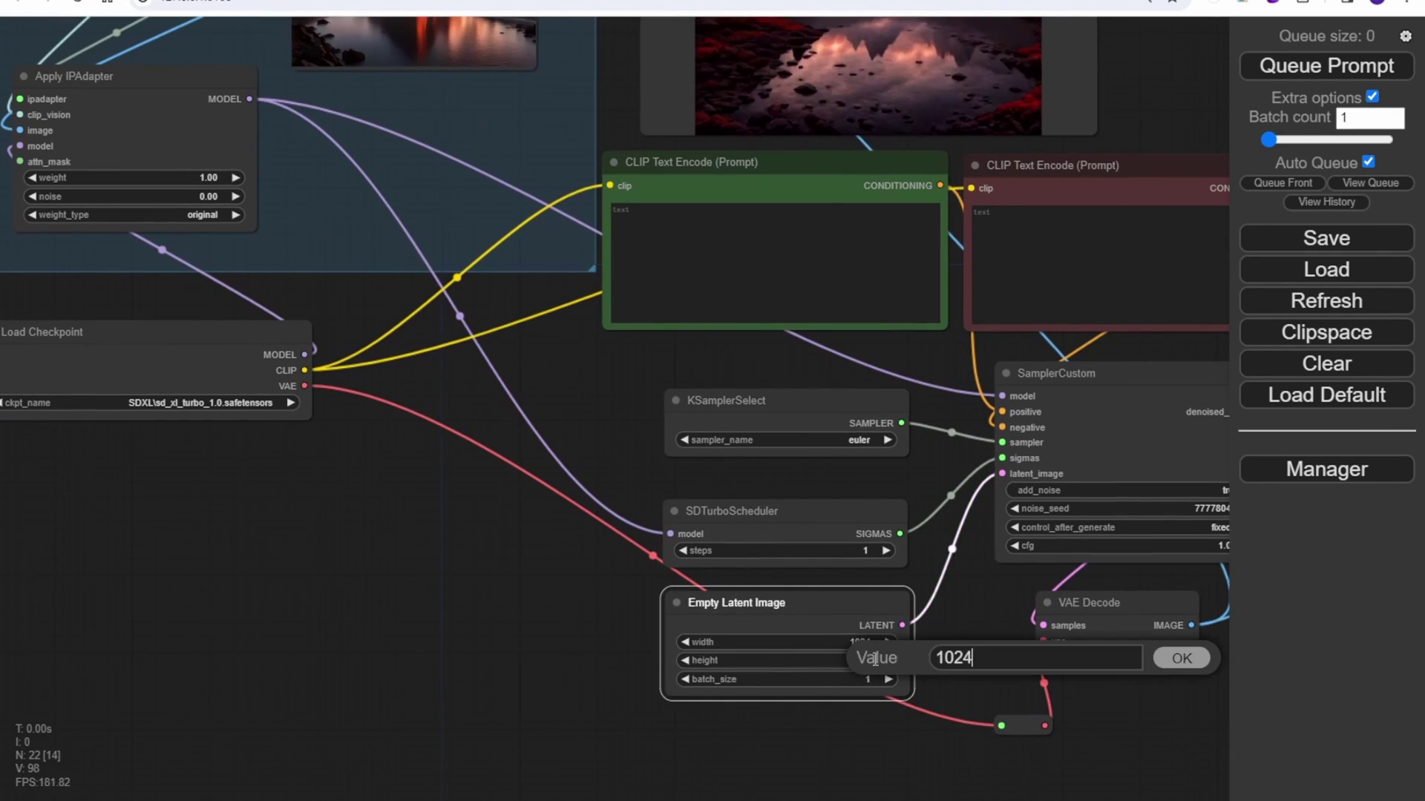
key("Return")
left_click(861, 642)
double_click(955, 641)
key("ctrl+z")
key("ctrl+z")
key("ctrl+z")
key("ctrl+z")
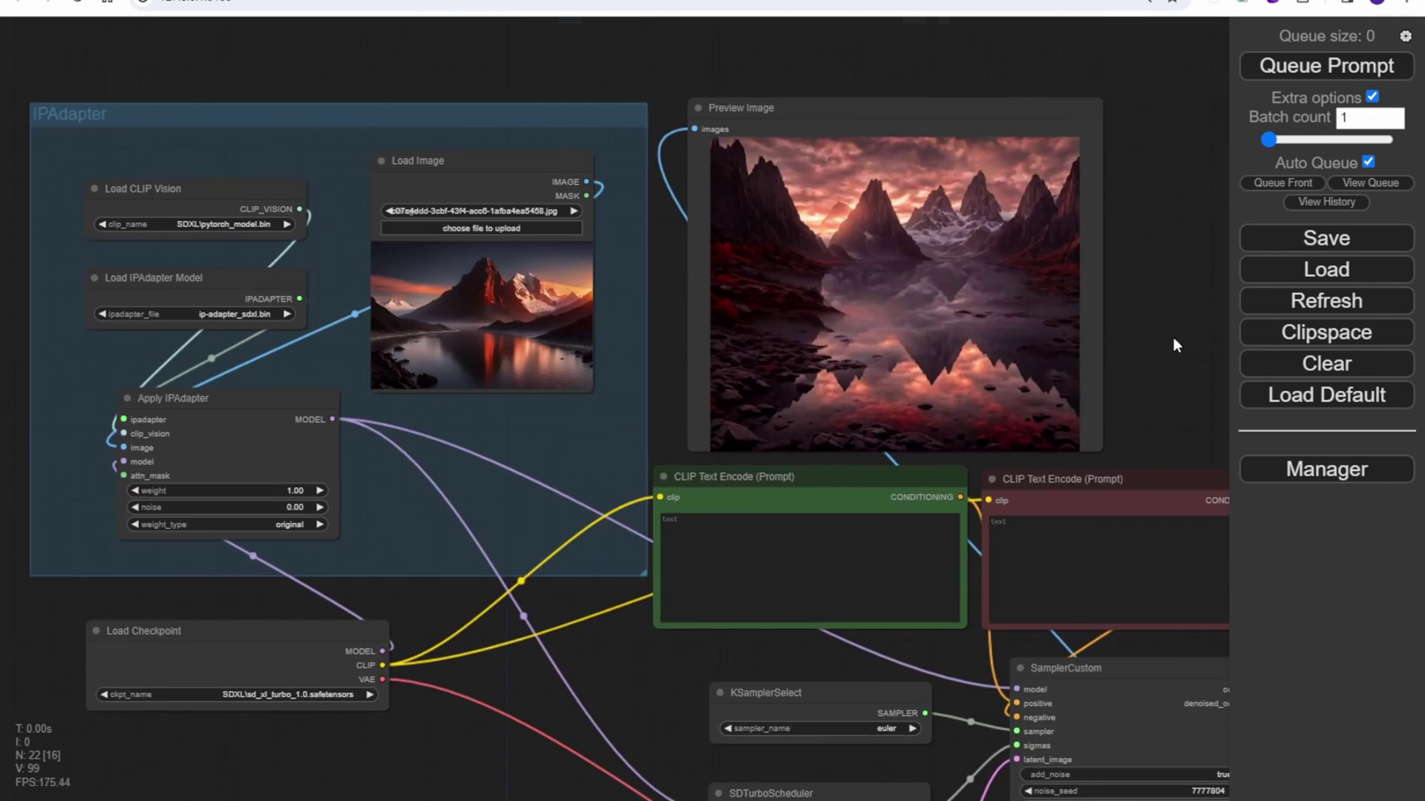
Bring the generated mountain preview into view and undo the last edit
scroll(741, 243, "up", 5)
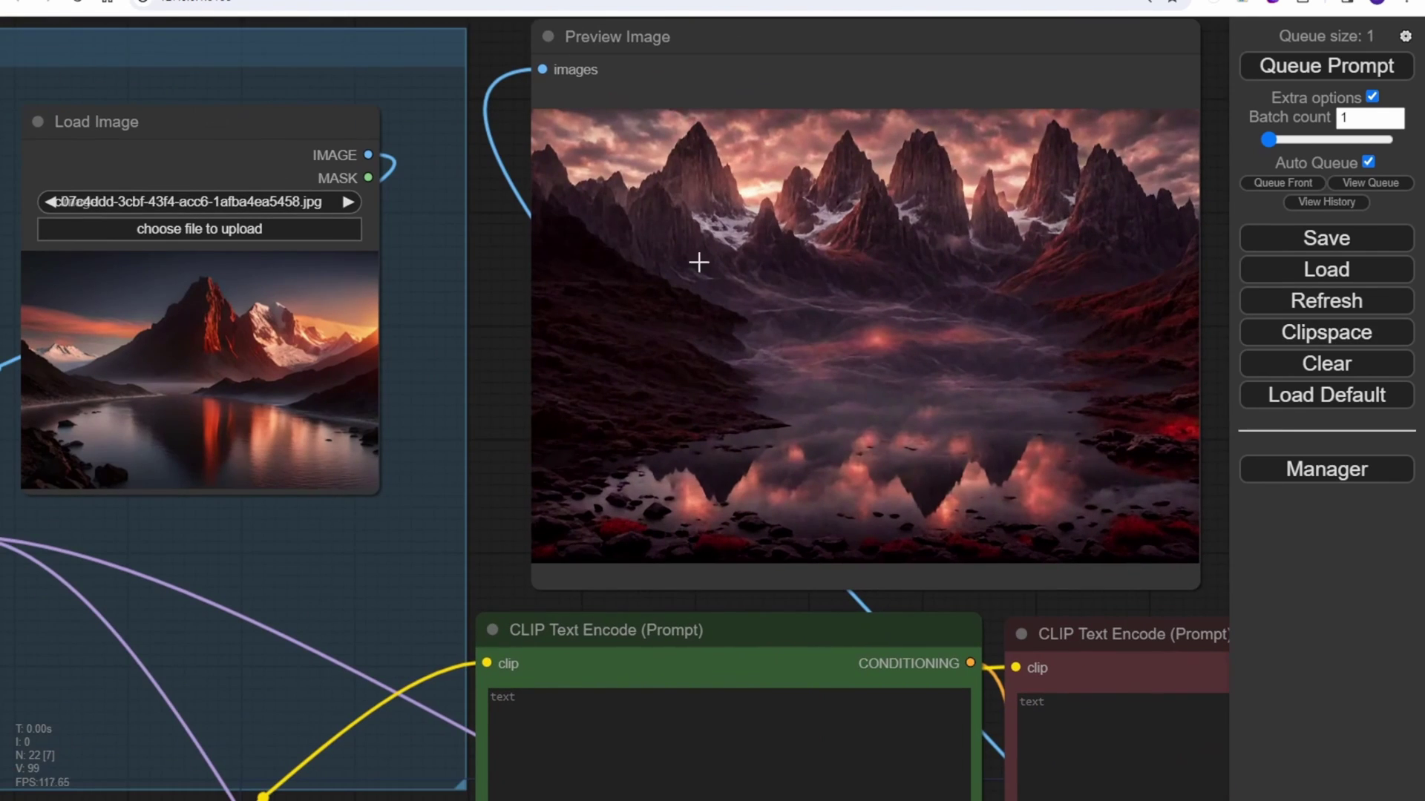
scroll(337, 576, "up", 5)
left_click_drag(337, 576, 116, 636)
scroll(611, 719, "down", 3)
key("ctrl+z")
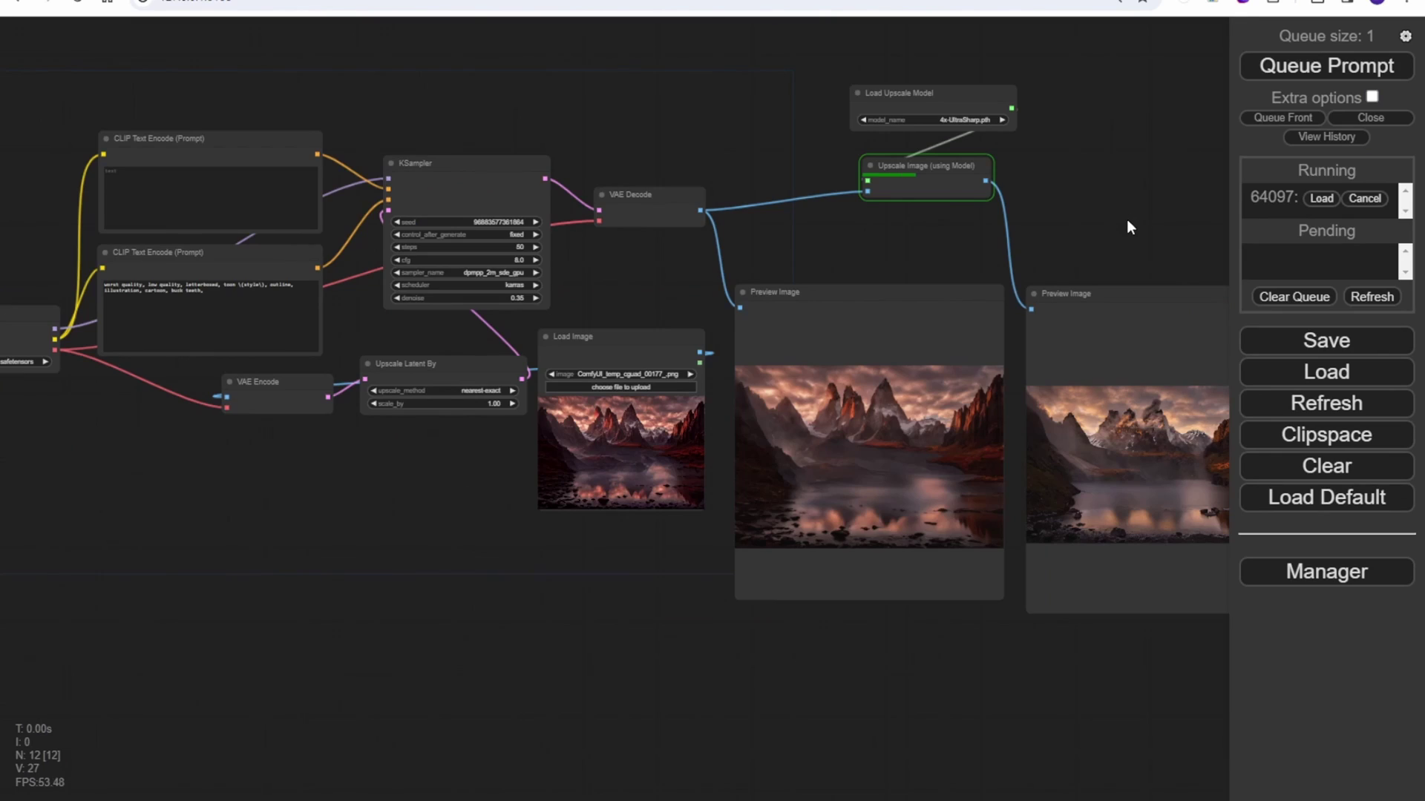
scroll(1126, 220, "up", 5)
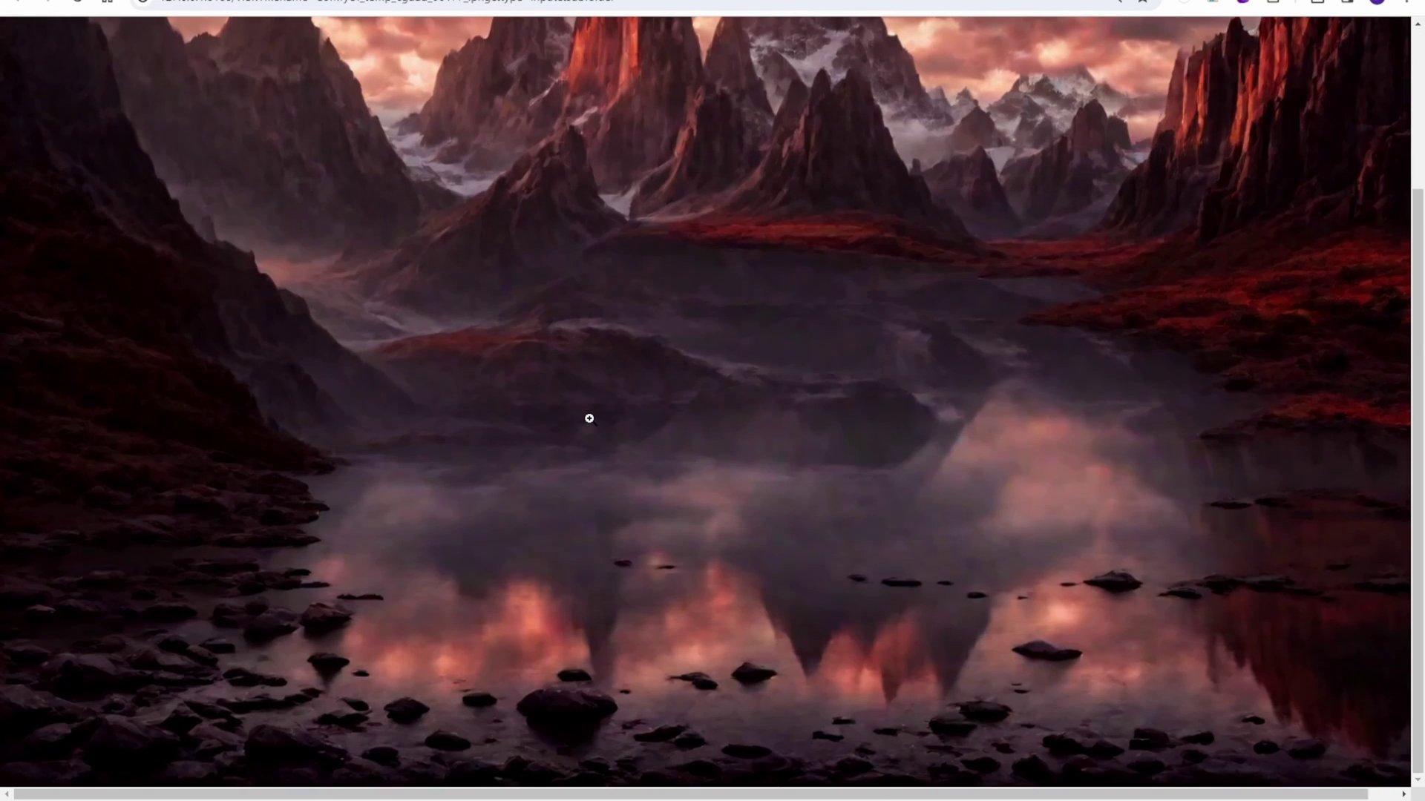
Inspect the full-size mountain-lake image, then return to the ComfyUI node graph
scroll(586, 421, "up", 3)
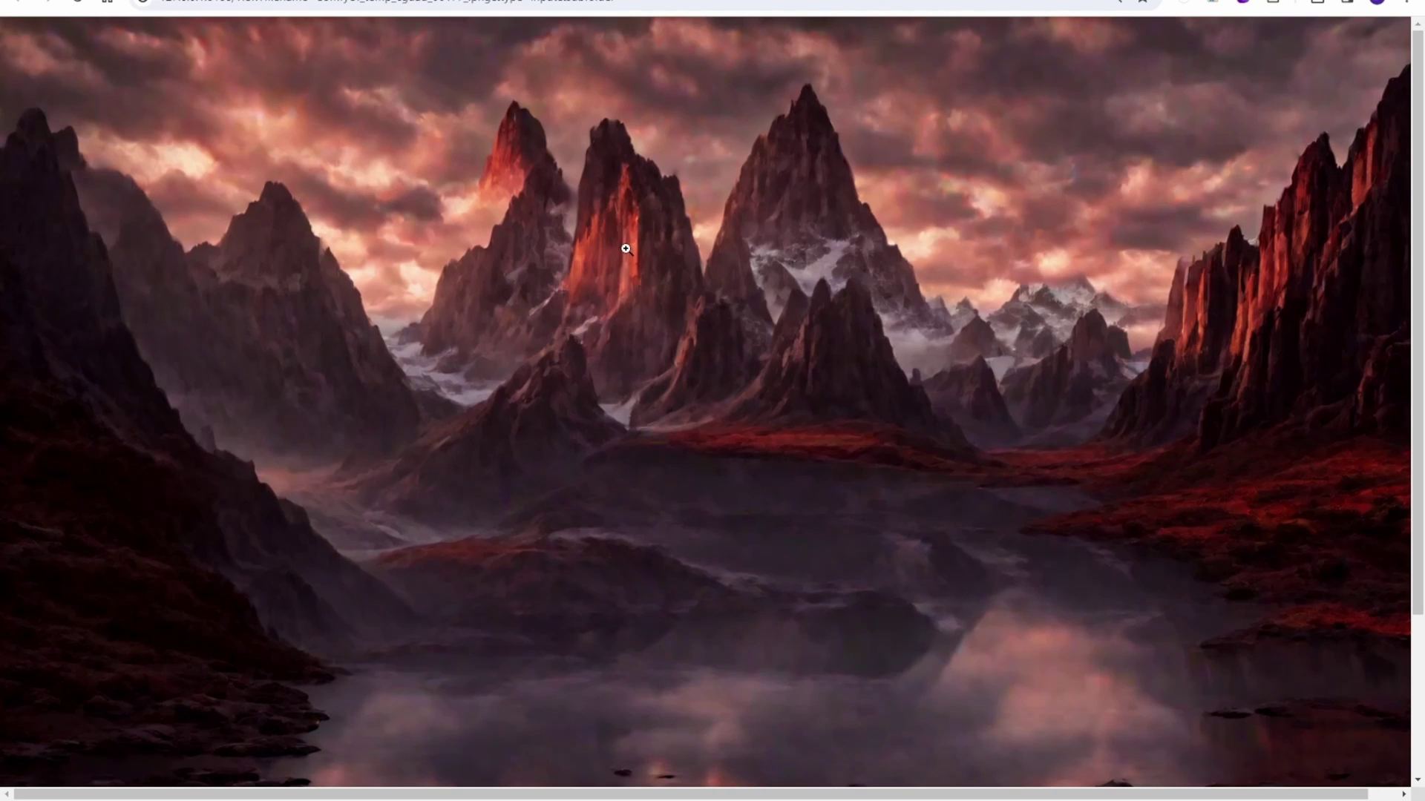
scroll(640, 323, "down", 1)
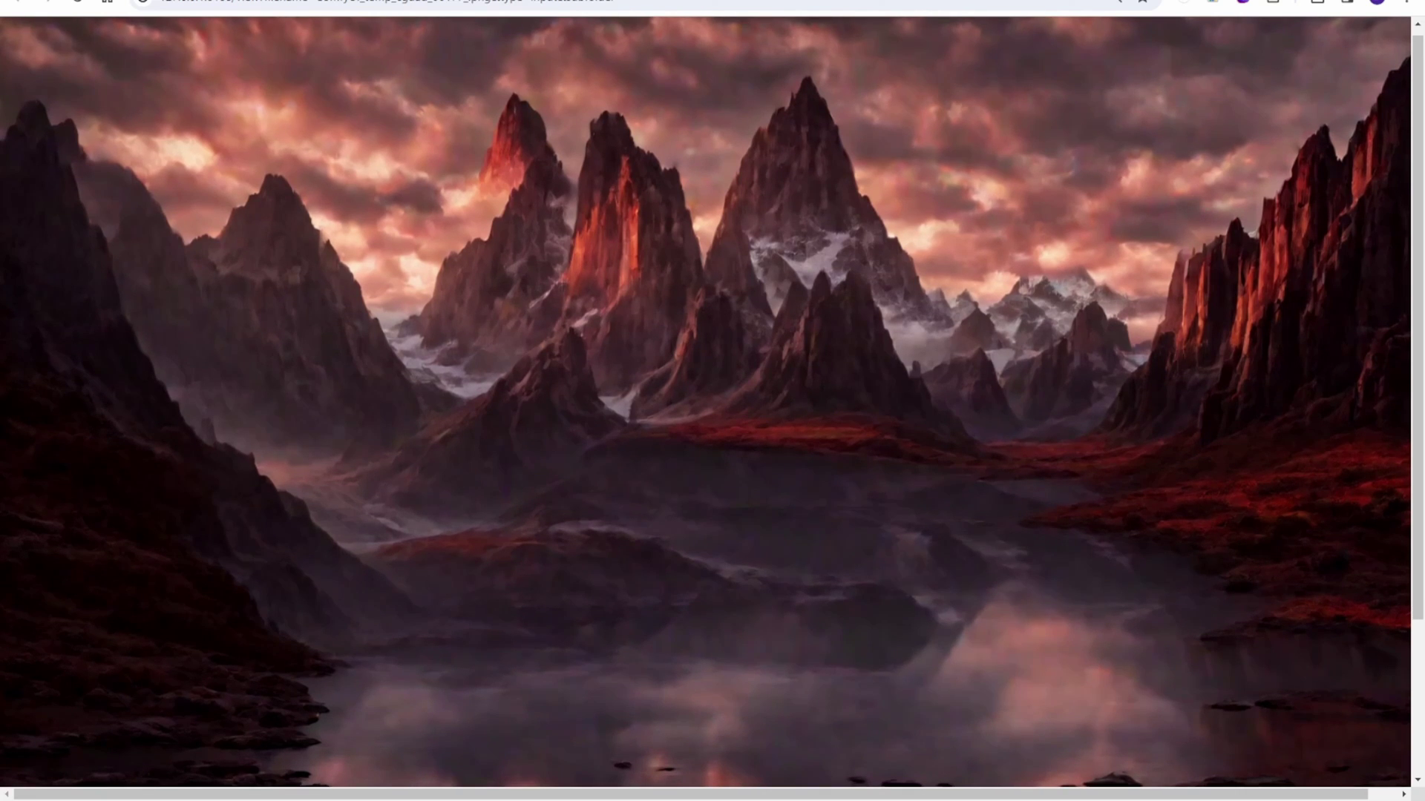
key("ctrl+w")
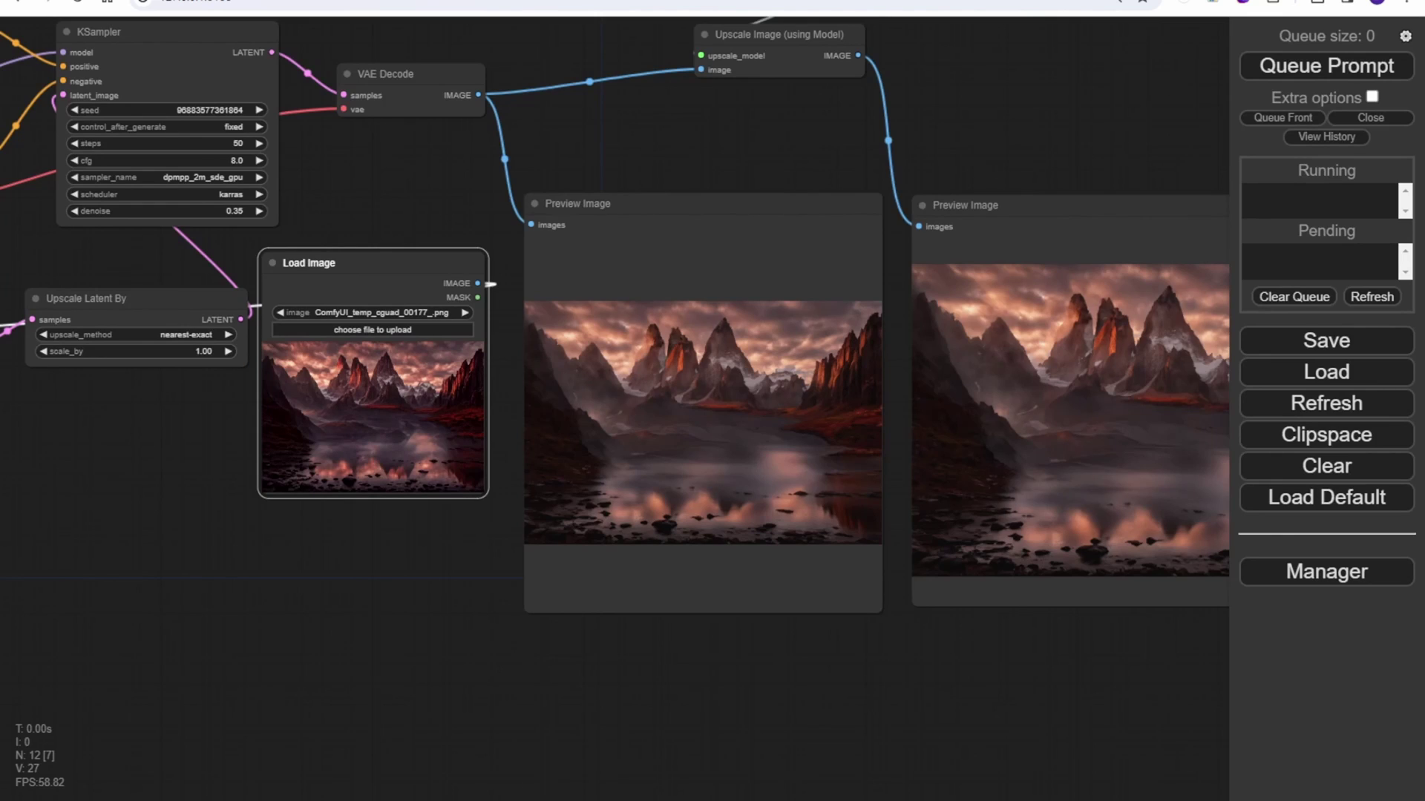